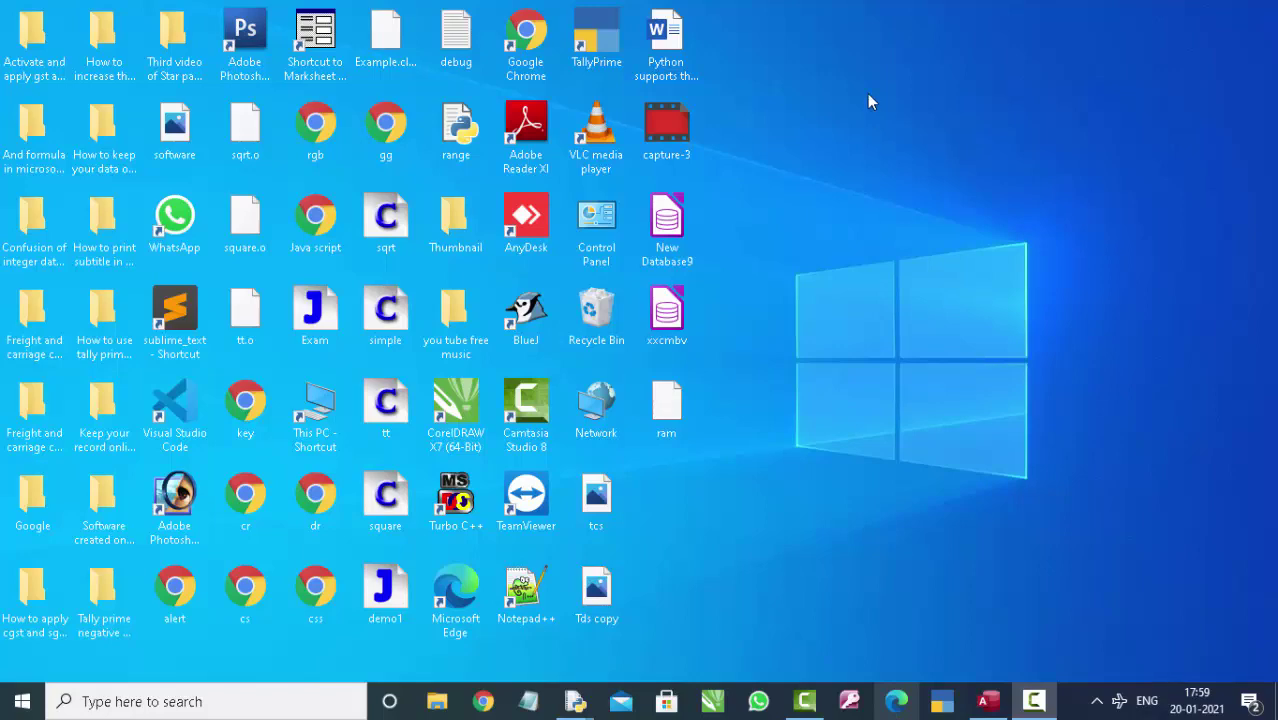
Step: Refresh the desktop twelve times from its right-click menu
{"action": "right_click", "coordinate": [867, 93]}
{"action": "left_click", "coordinate": [898, 146]}
{"action": "right_click", "coordinate": [897, 143]}
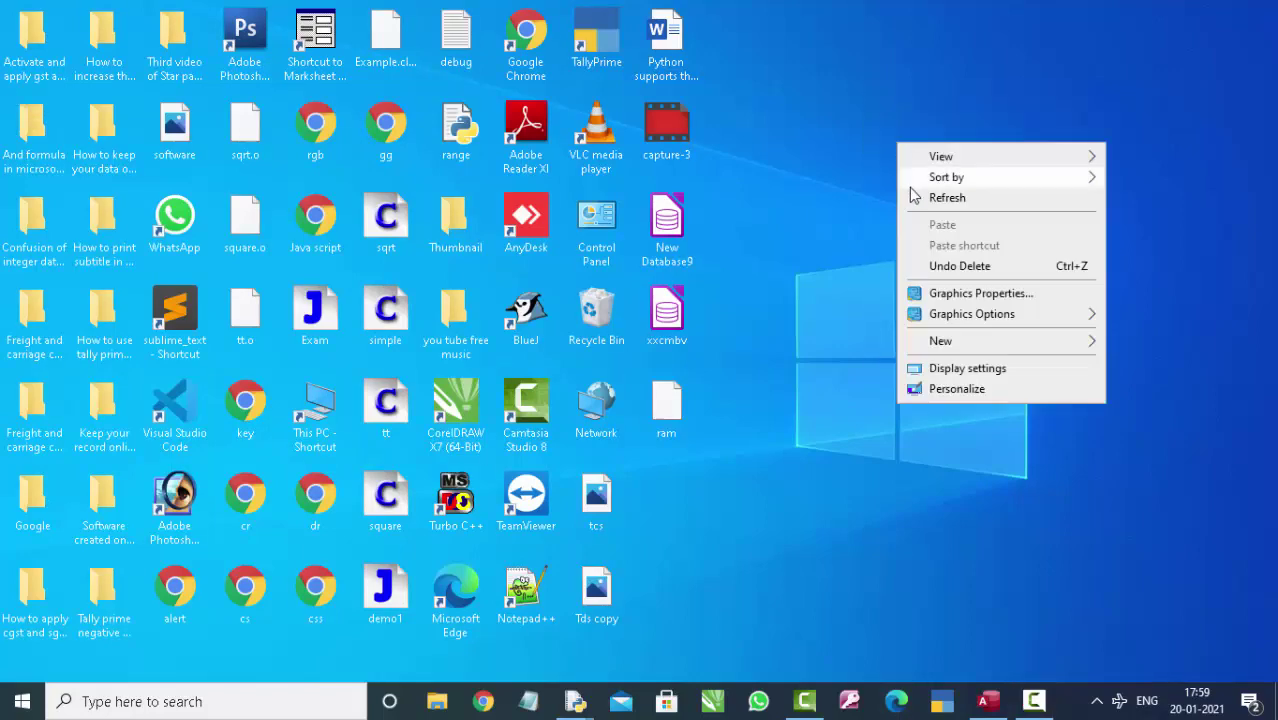
{"action": "left_click", "coordinate": [916, 197]}
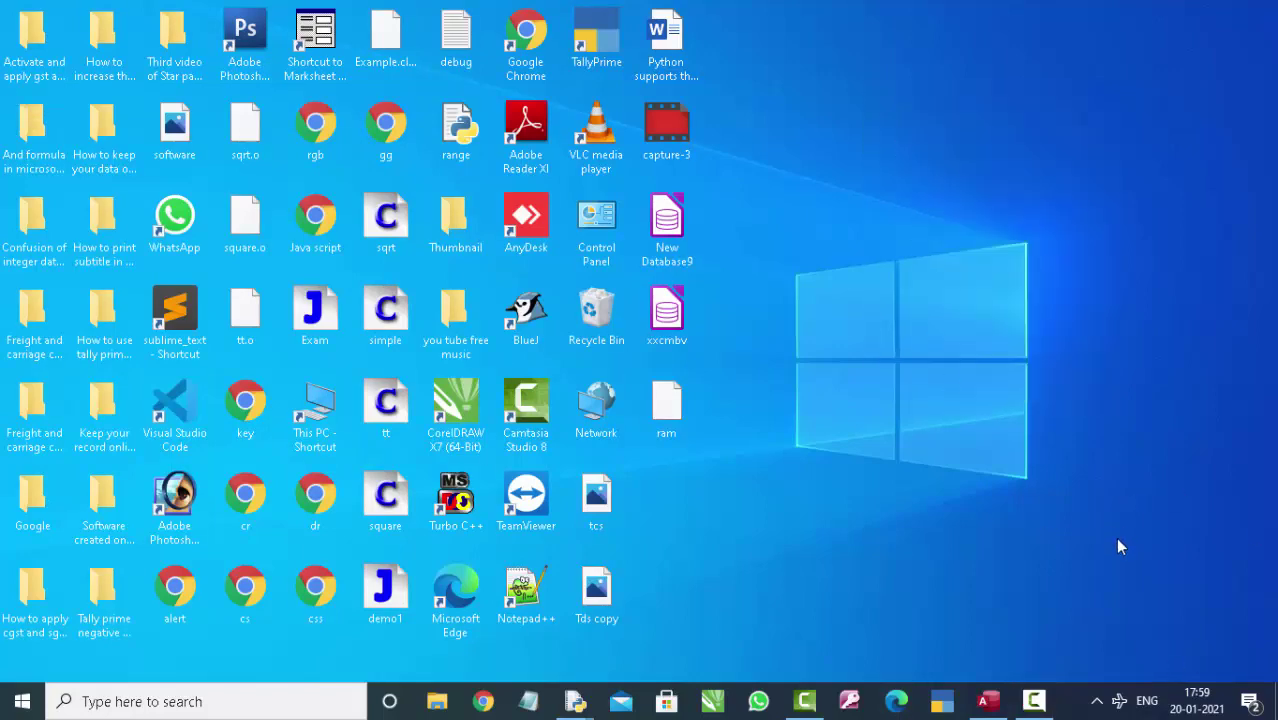
{"action": "right_click", "coordinate": [961, 131]}
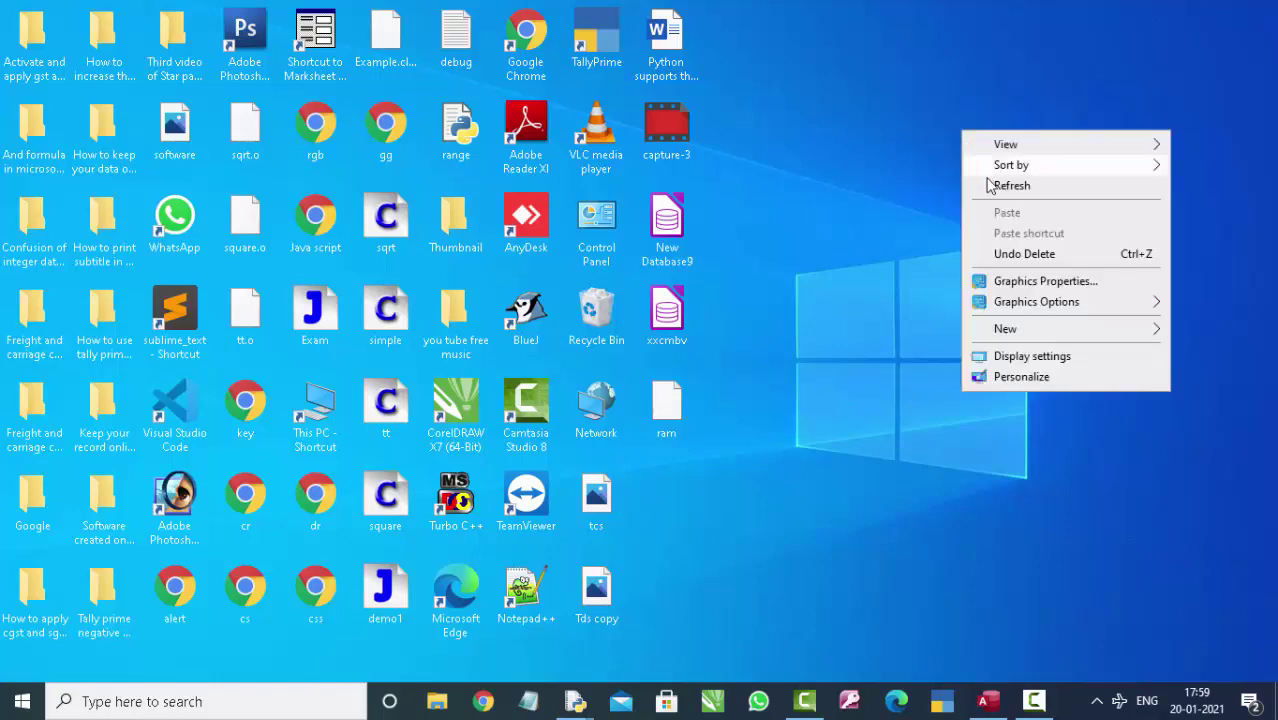
{"action": "left_click", "coordinate": [988, 190]}
{"action": "right_click", "coordinate": [845, 98]}
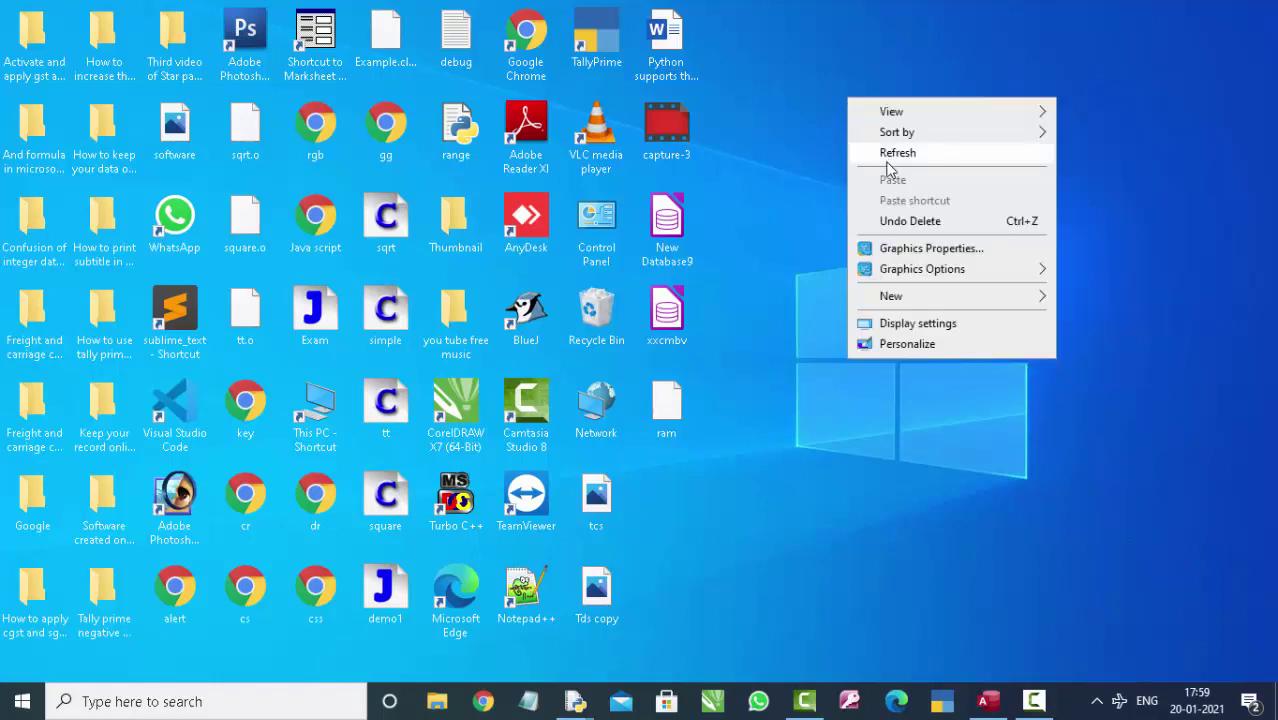
{"action": "left_click", "coordinate": [880, 153]}
{"action": "right_click", "coordinate": [836, 106]}
{"action": "left_click", "coordinate": [859, 157]}
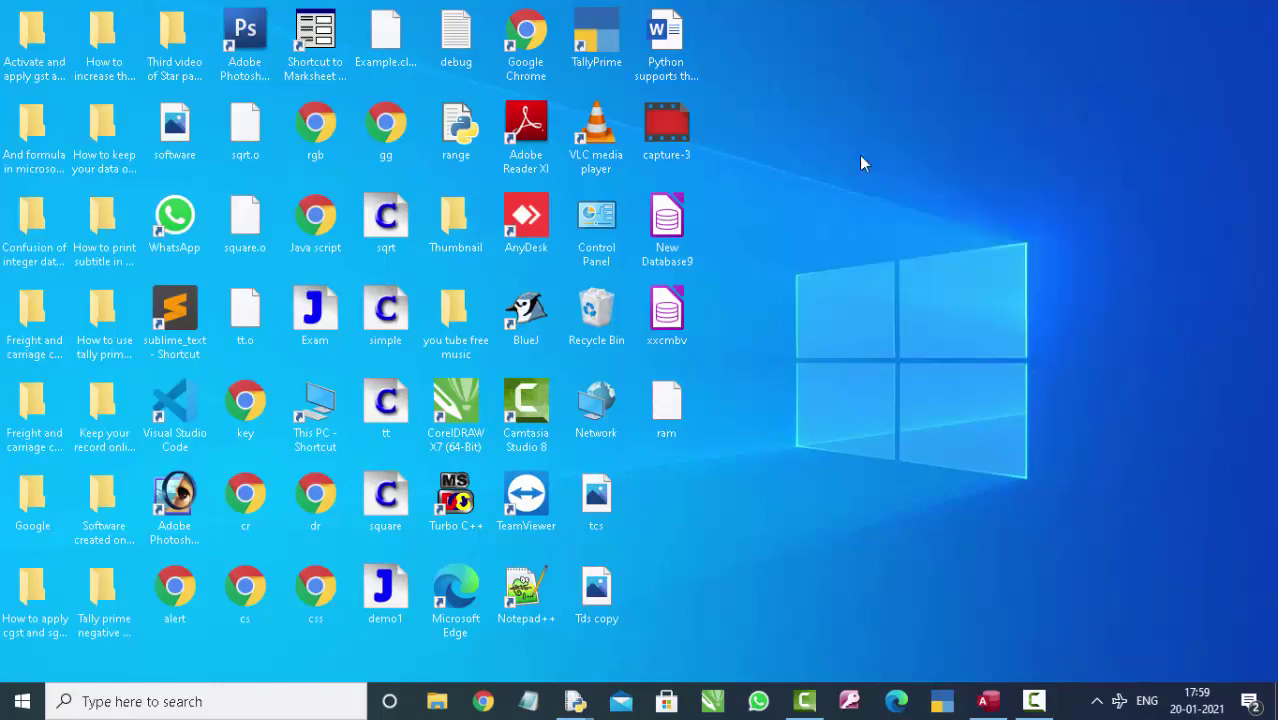
{"action": "right_click", "coordinate": [828, 124]}
{"action": "left_click", "coordinate": [866, 182]}
{"action": "right_click", "coordinate": [848, 114]}
{"action": "left_click", "coordinate": [870, 170]}
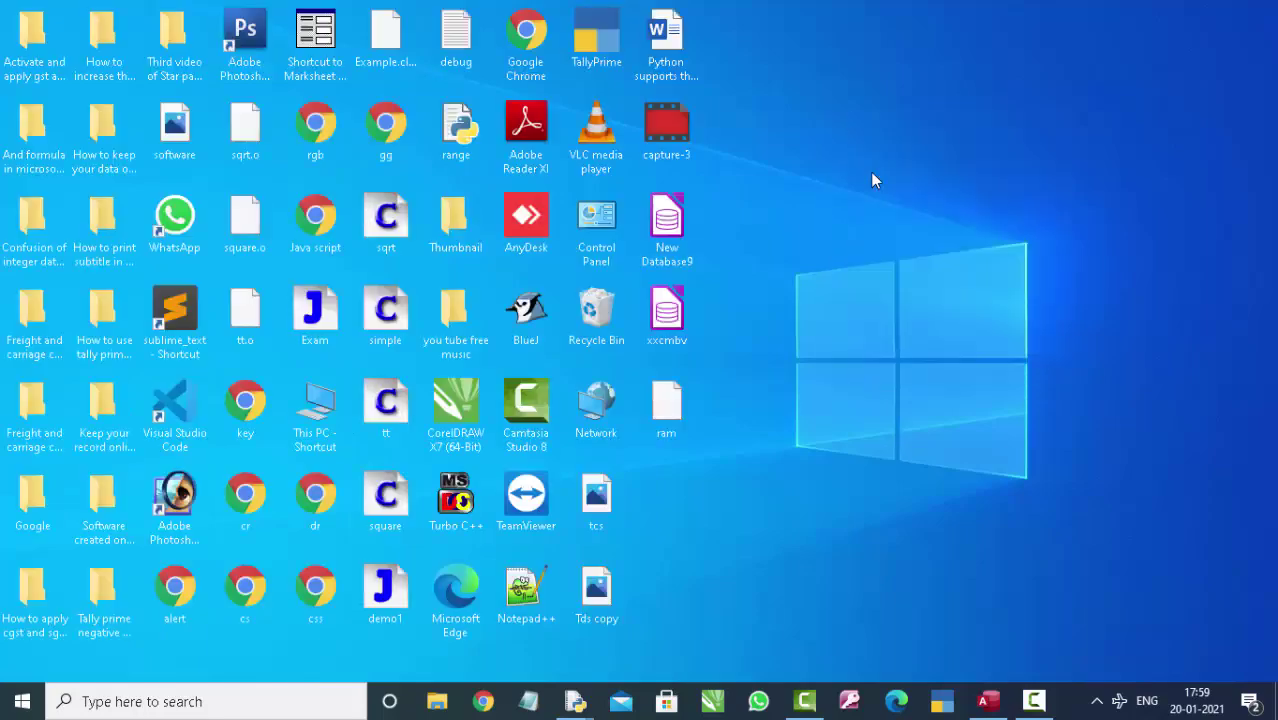
{"action": "right_click", "coordinate": [851, 146]}
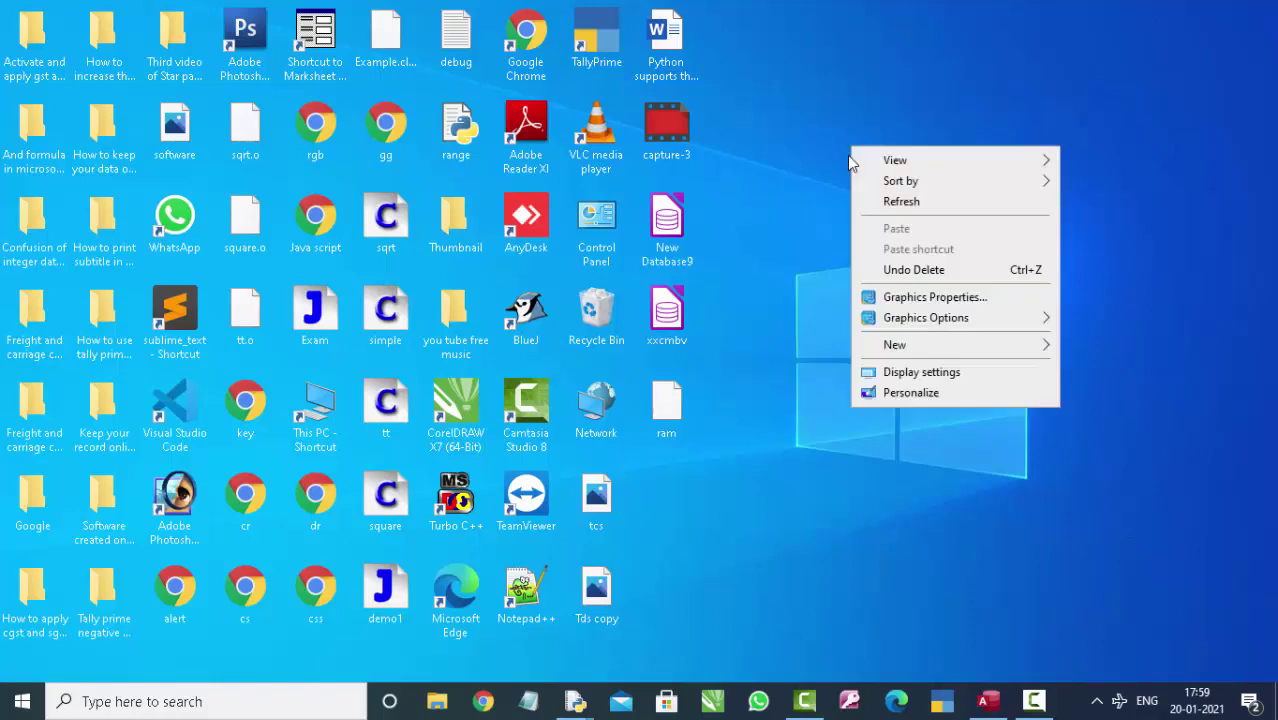
{"action": "left_click", "coordinate": [885, 199]}
{"action": "right_click", "coordinate": [868, 148]}
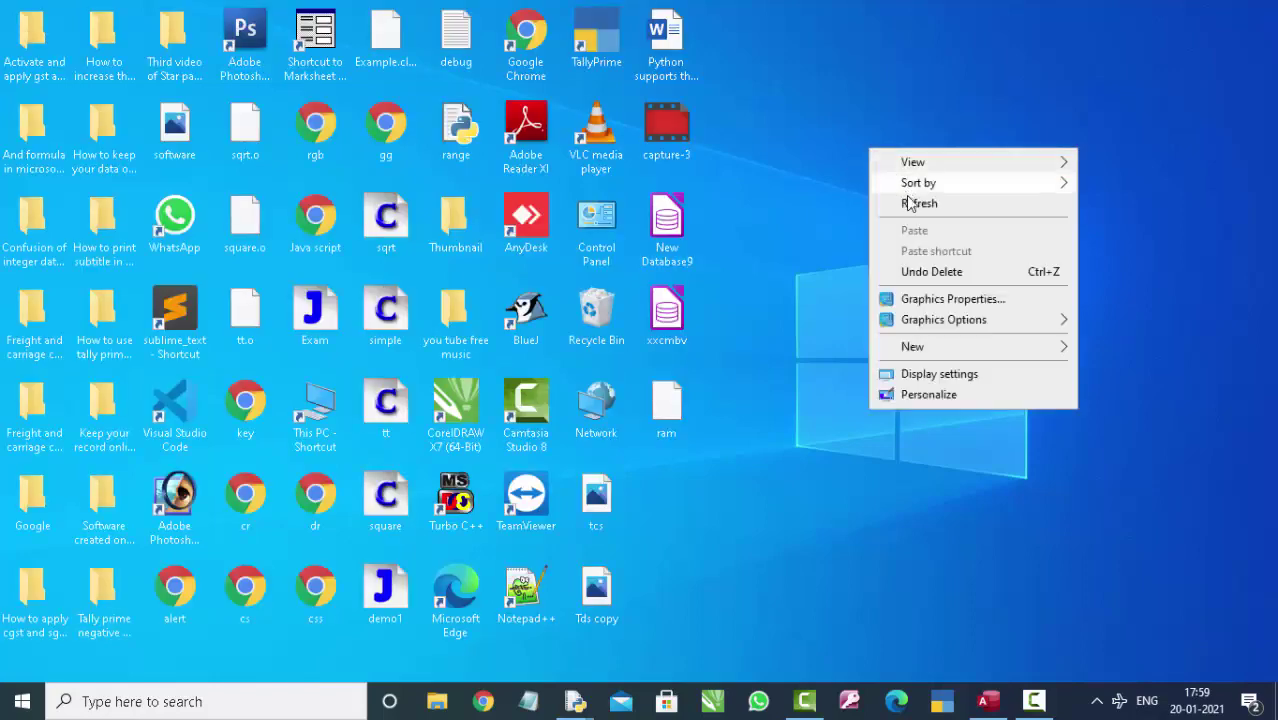
{"action": "left_click", "coordinate": [882, 201]}
{"action": "right_click", "coordinate": [851, 146]}
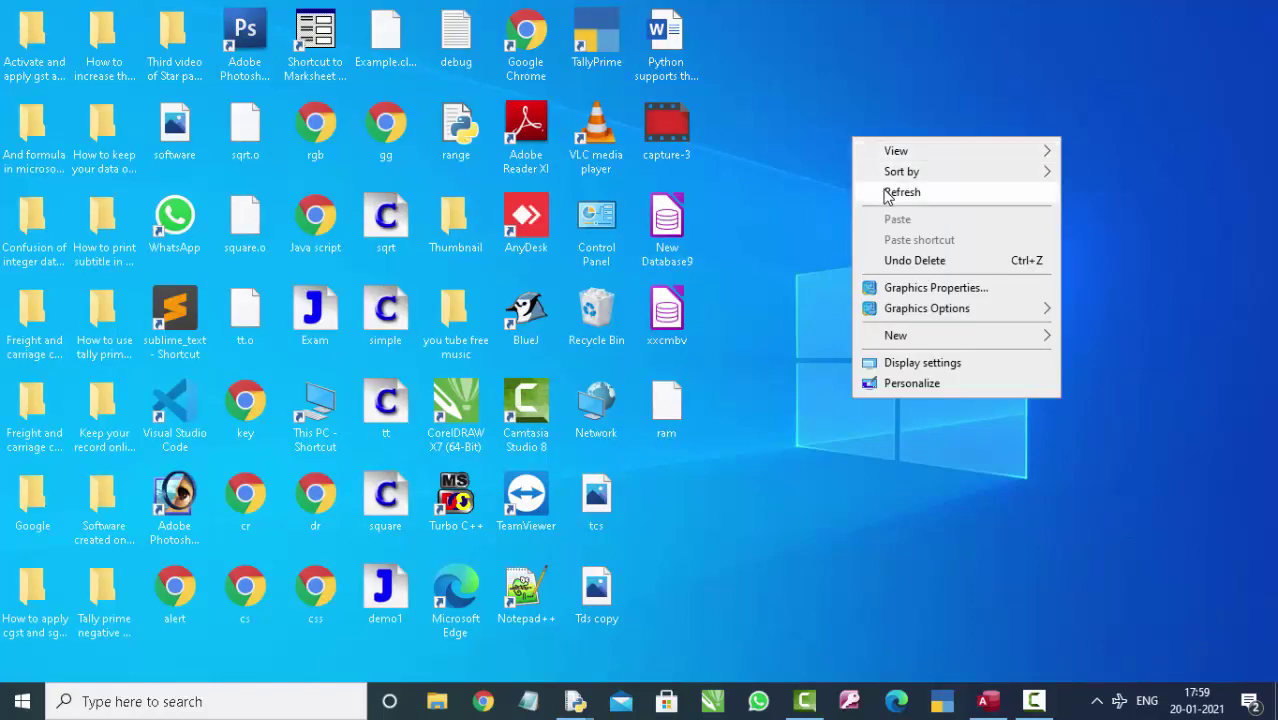
{"action": "left_click", "coordinate": [885, 191]}
{"action": "right_click", "coordinate": [804, 108]}
{"action": "left_click", "coordinate": [855, 161]}
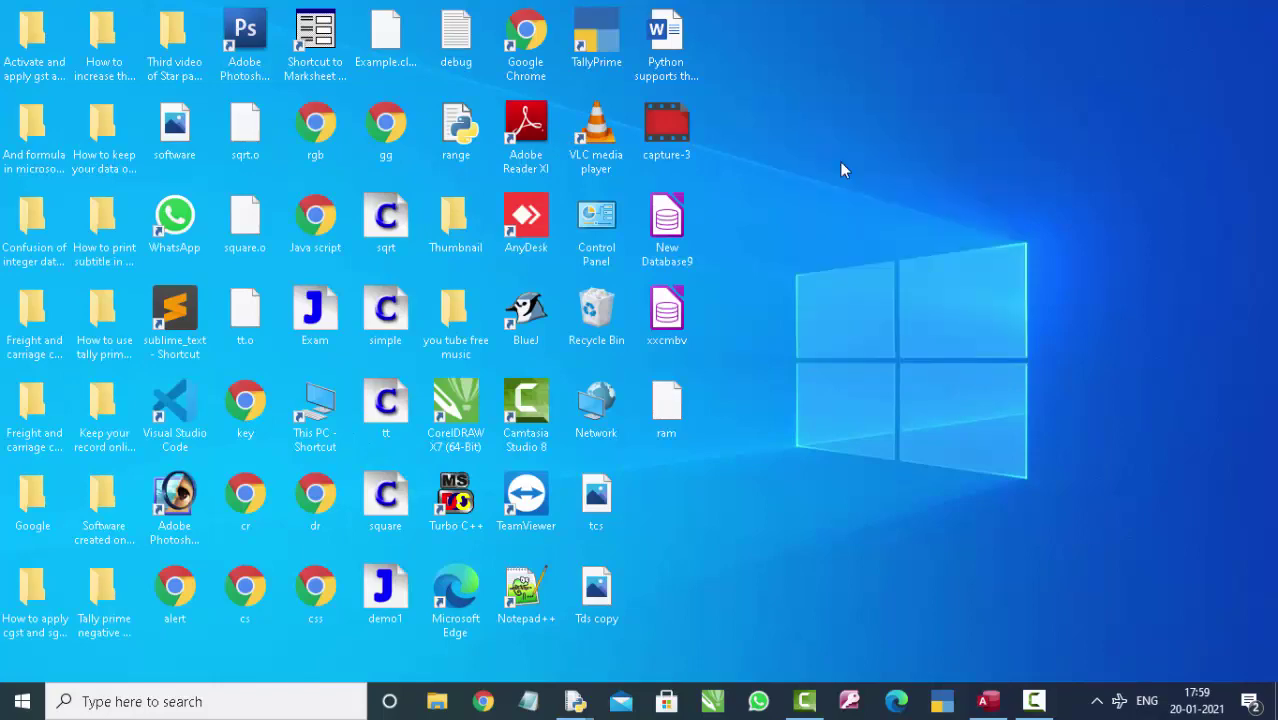
{"action": "right_click", "coordinate": [839, 161]}
{"action": "left_click", "coordinate": [857, 217]}
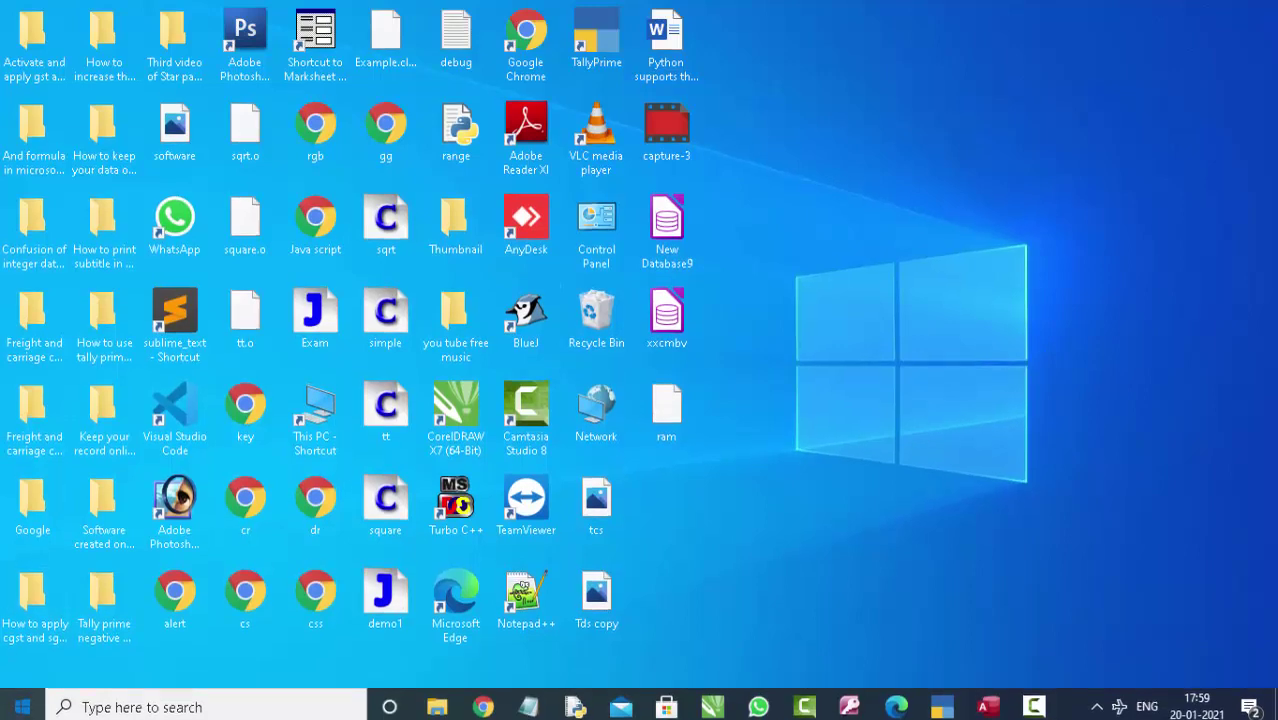
Step: Search the Start menu for 'LIB' and launch LibreOffice Base
{"action": "left_click", "coordinate": [22, 707]}
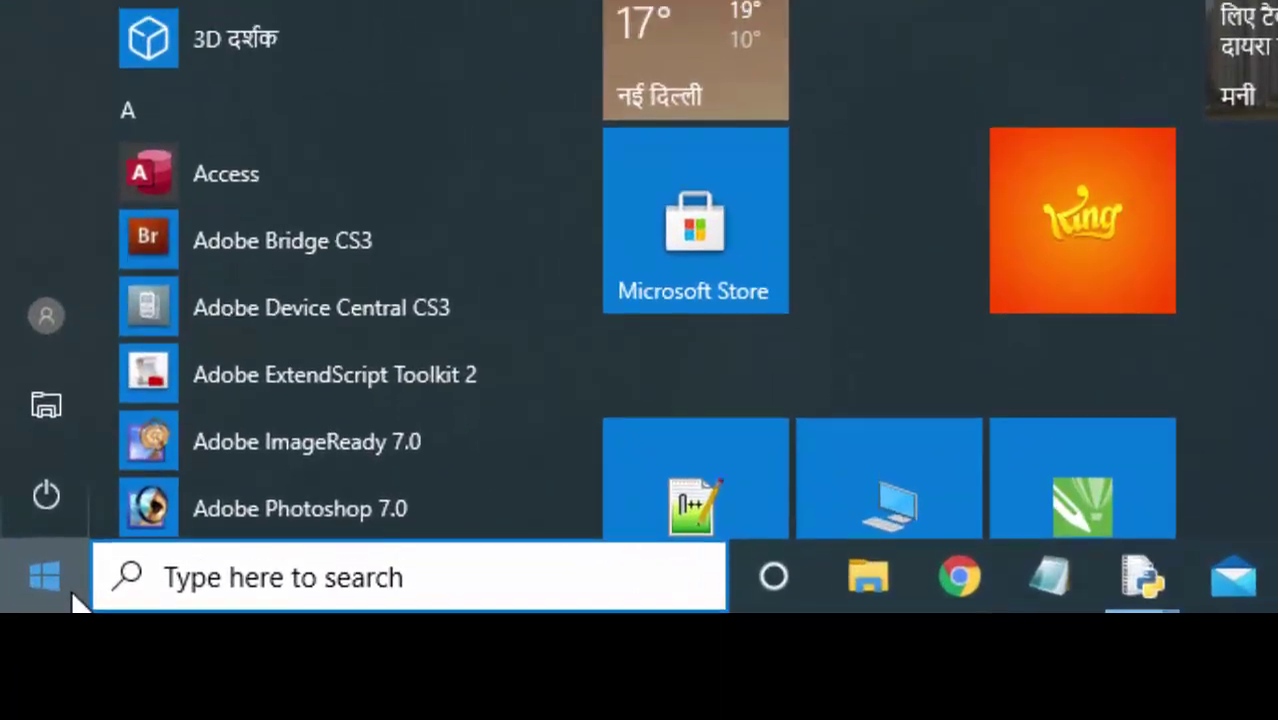
{"action": "type", "text": "u"}
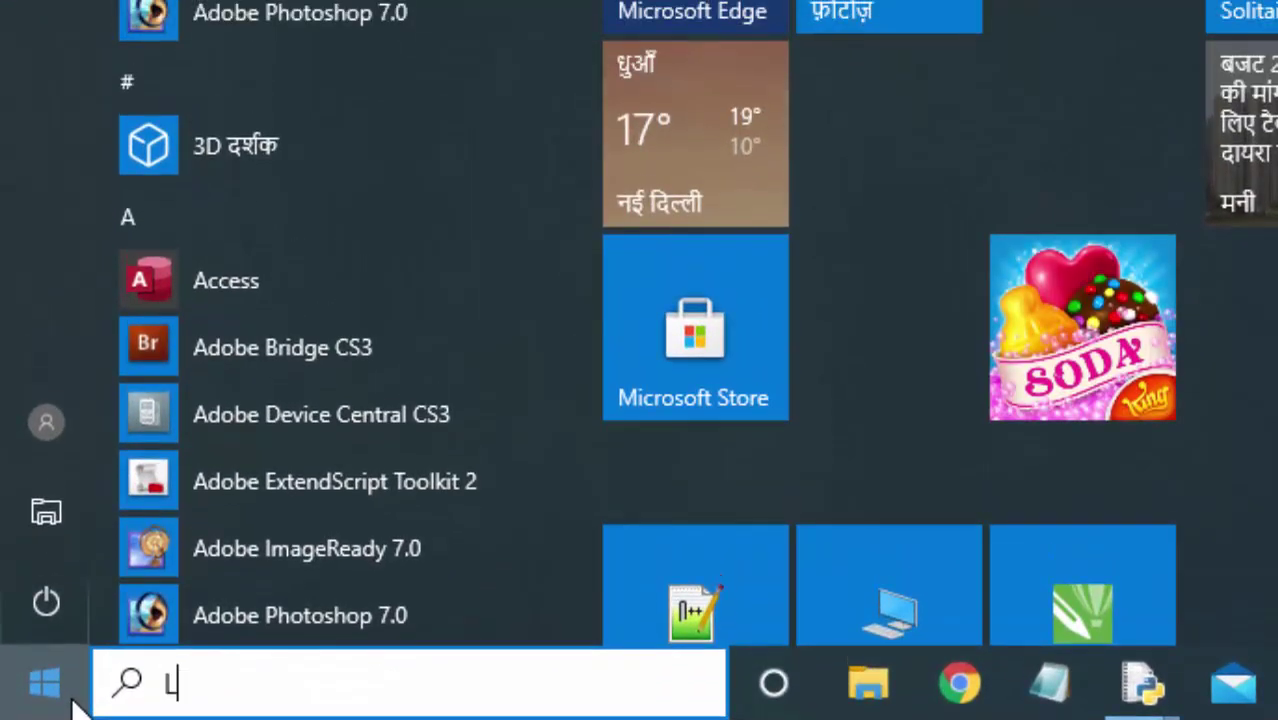
{"action": "type", "text": "IB"}
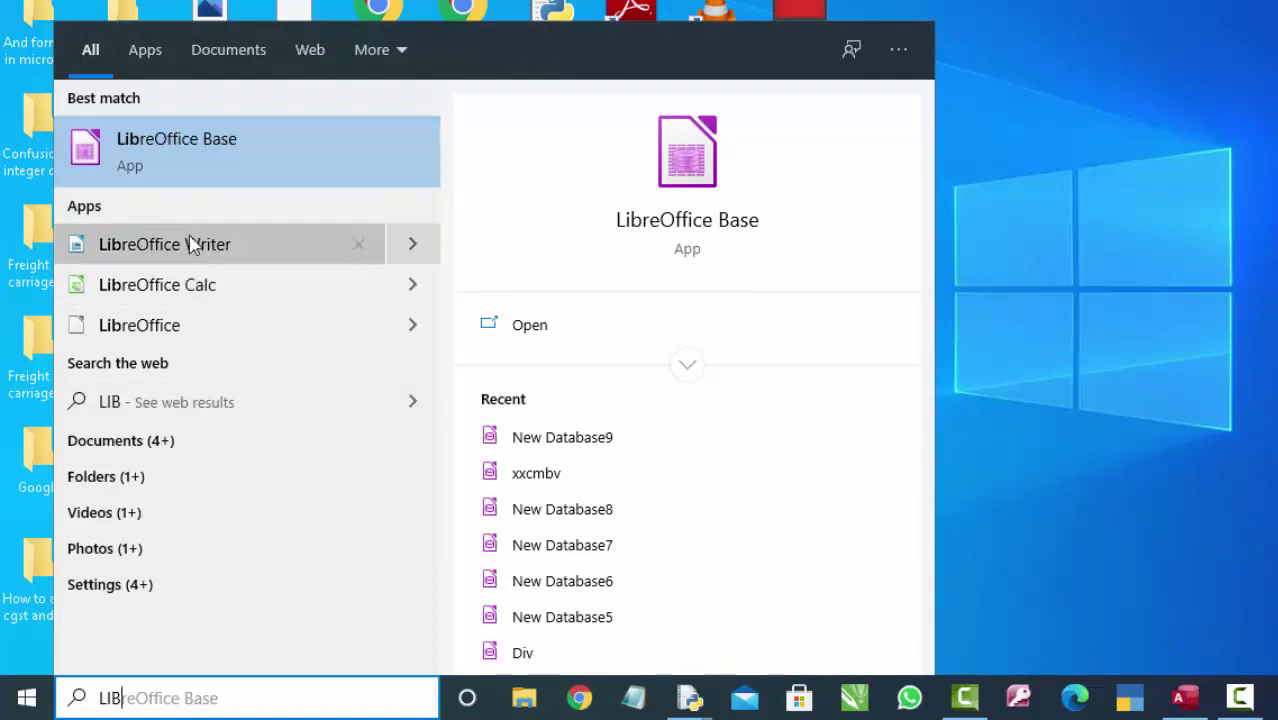
{"action": "left_click", "coordinate": [183, 167]}
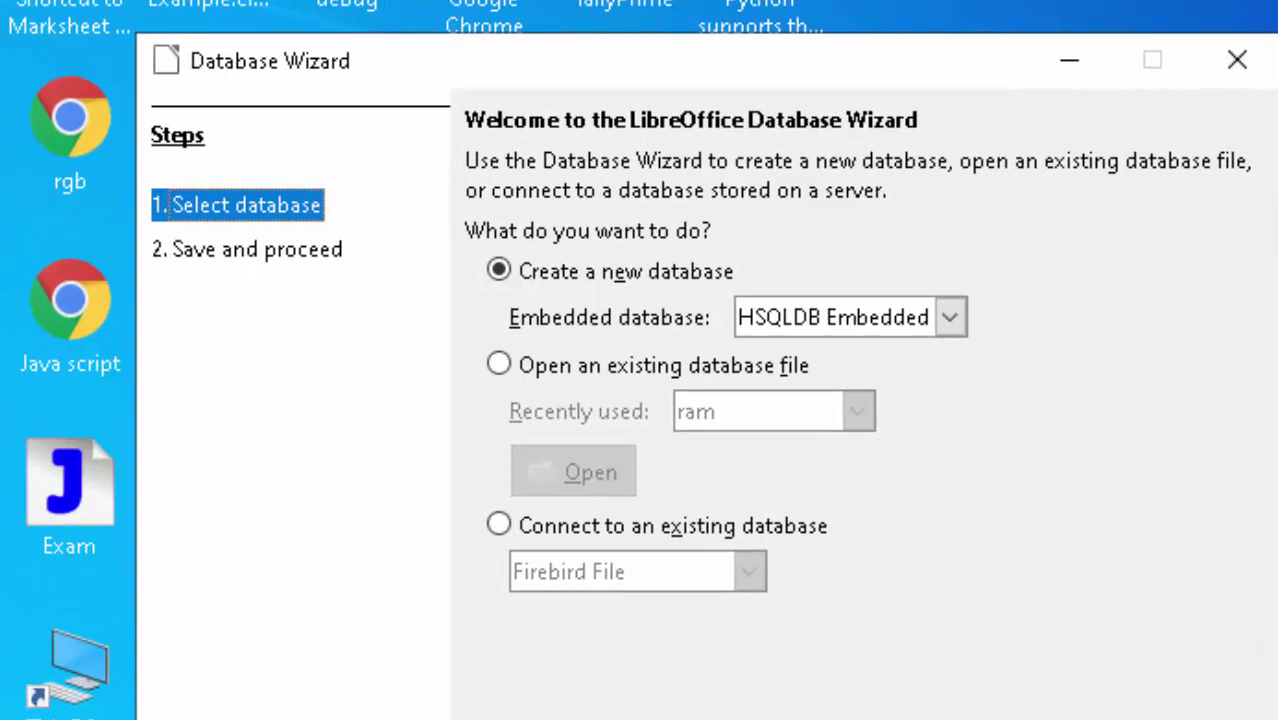
Step: Create a new embedded database, choose not to register it, and finish the wizard
{"action": "key", "text": "Down"}
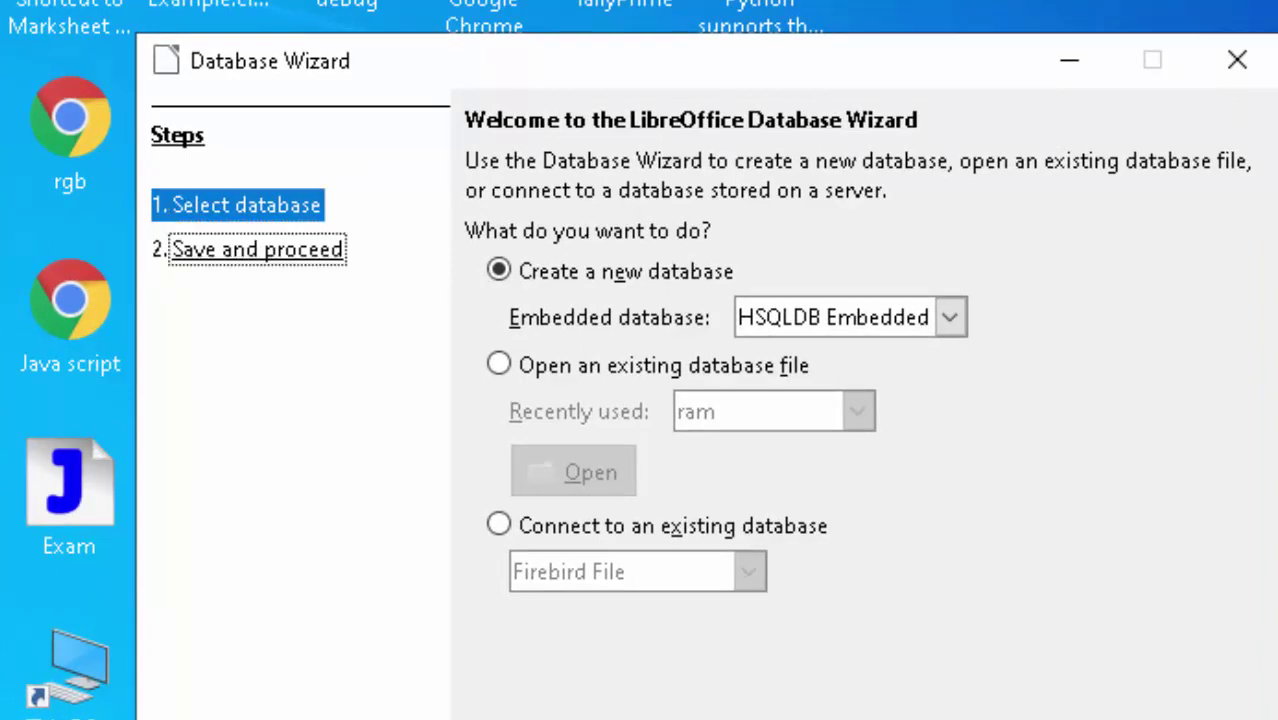
{"action": "key", "text": "Return"}
{"action": "key", "text": "Down"}
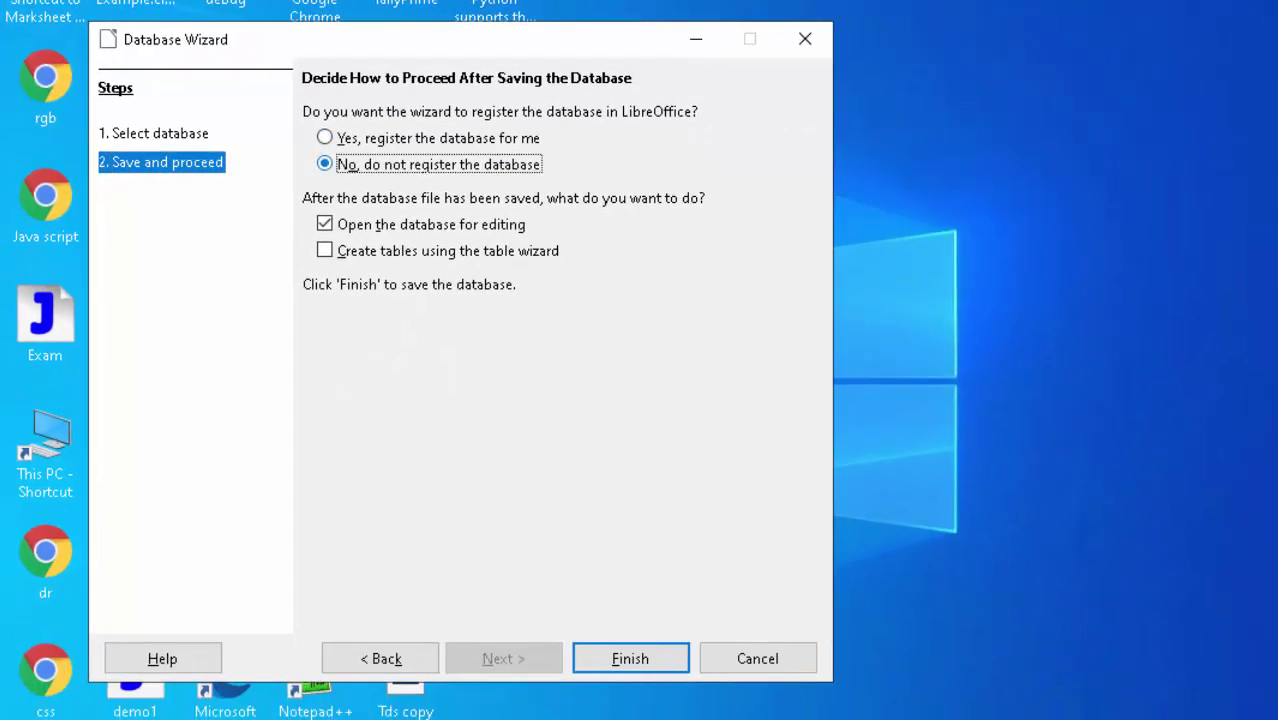
{"action": "key", "text": "Tab"}
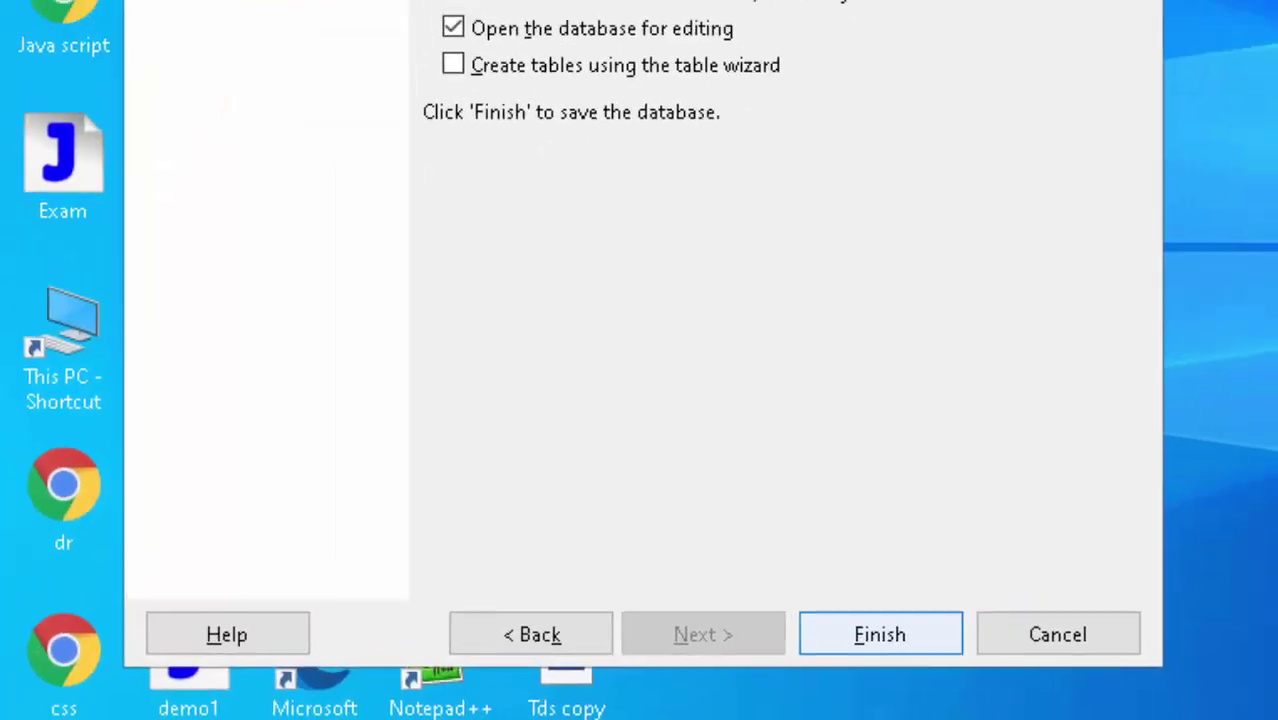
{"action": "key", "text": "Return"}
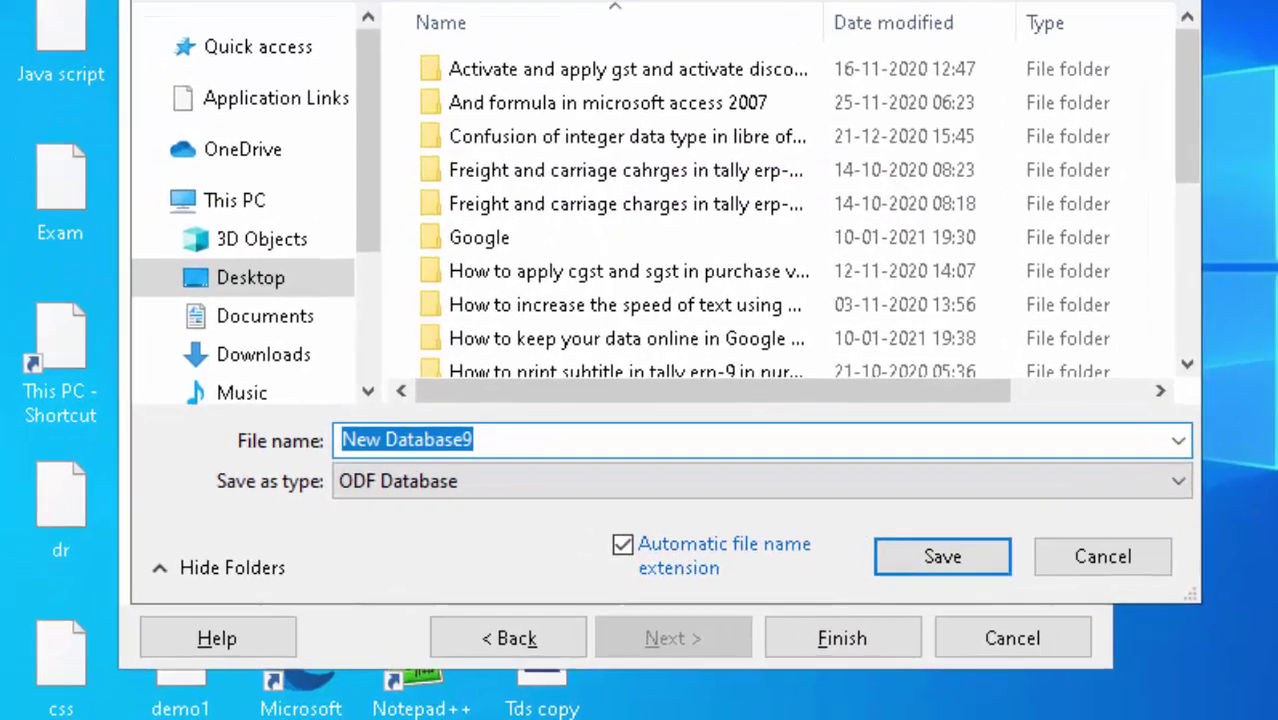
Step: Save the new database under the file name SURAJ
{"action": "key", "text": "BackSpace"}
{"action": "type", "text": "s"}
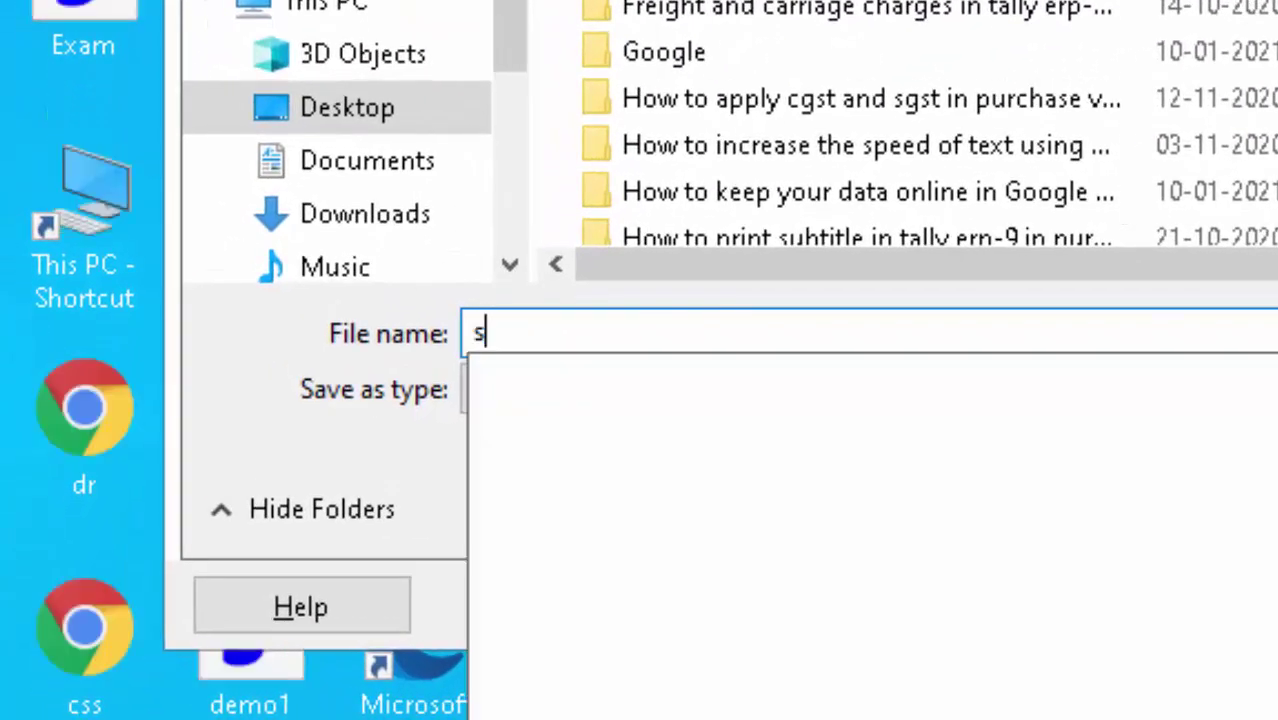
{"action": "type", "text": "URAJ"}
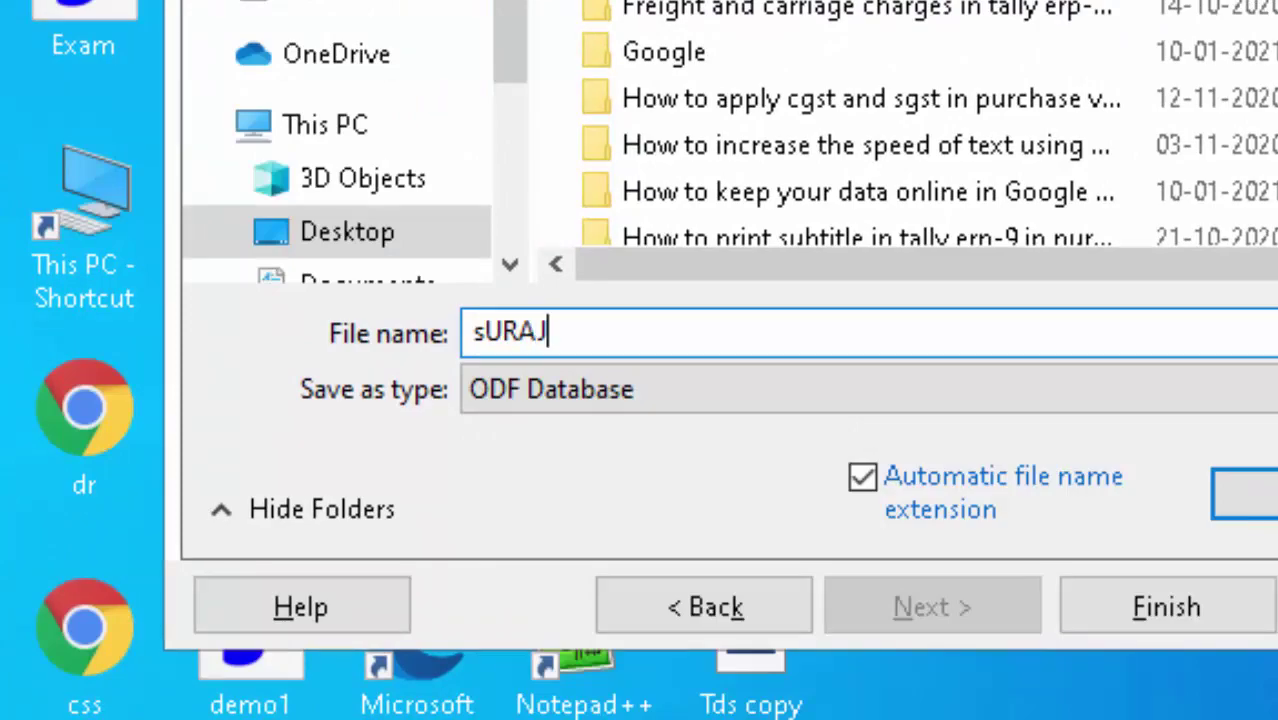
{"action": "key", "text": "Home"}
{"action": "key", "text": "Delete"}
{"action": "type", "text": "S"}
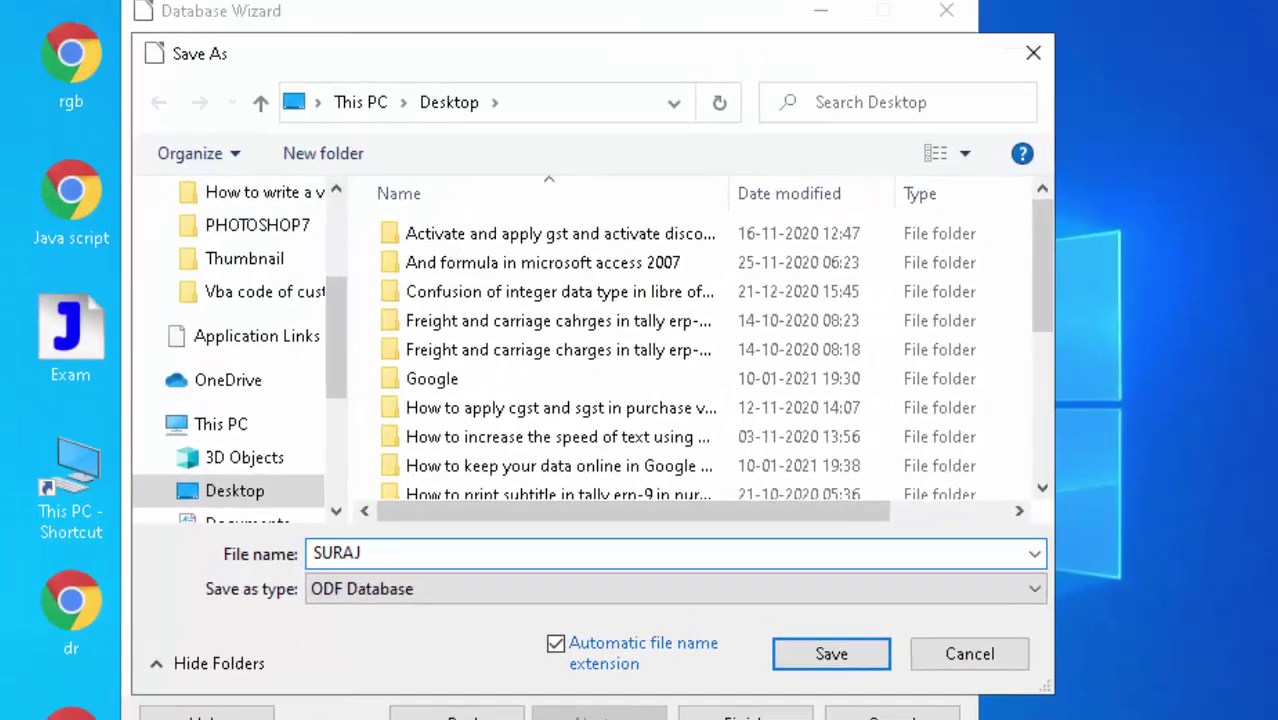
{"action": "key", "text": "Return"}
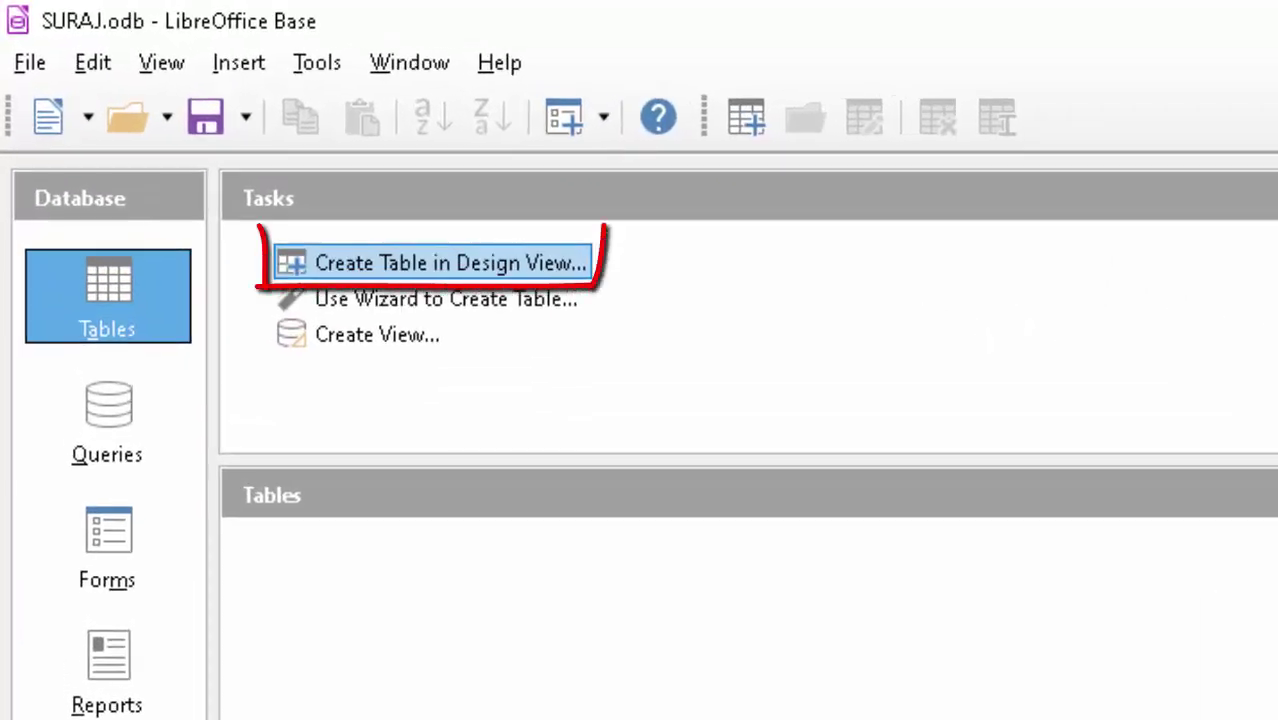
Step: Start a maximized new table design with text fields Roll number and Student Name
{"action": "key", "text": "Return"}
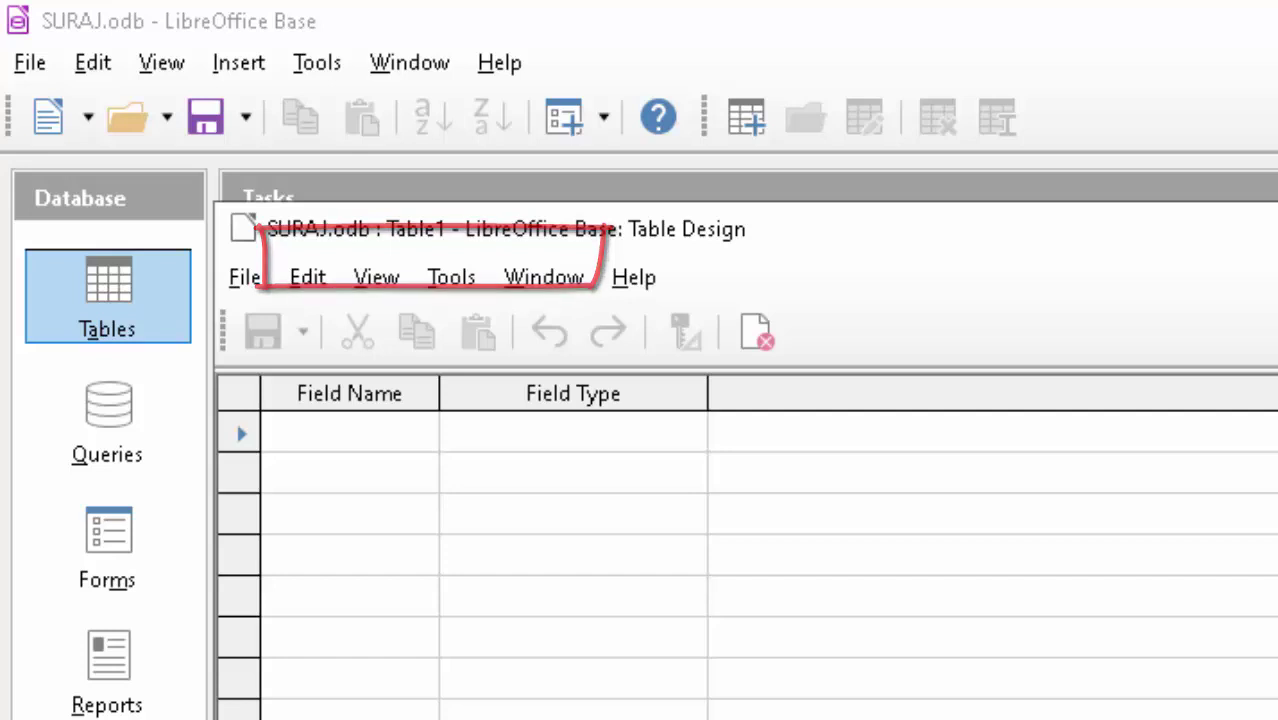
{"action": "key", "text": "super+Up"}
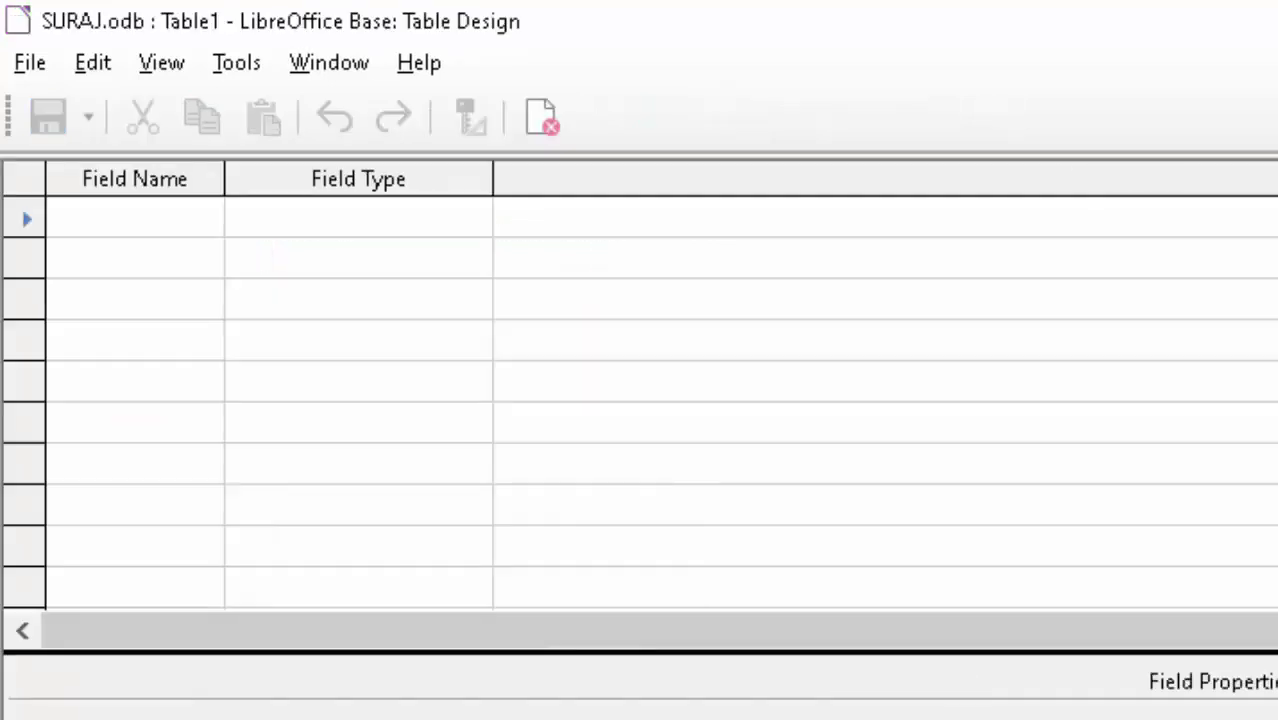
{"action": "type", "text": "Roll numbe"}
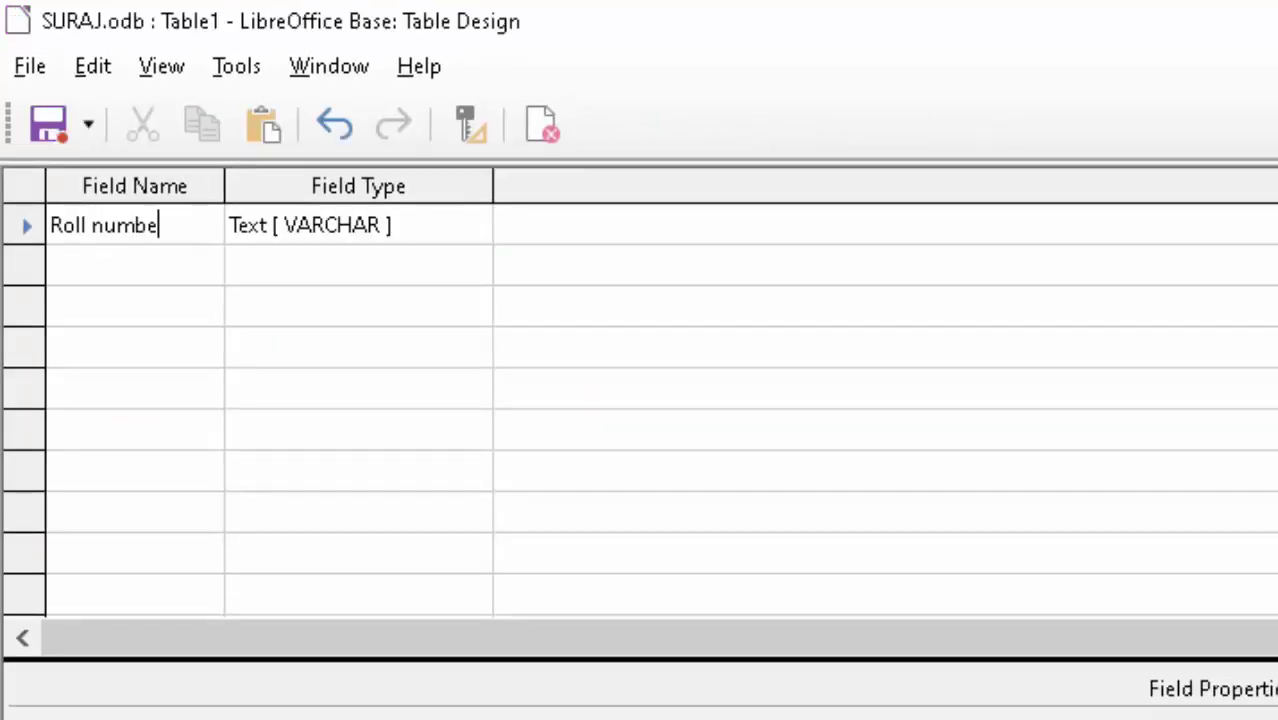
{"action": "type", "text": "r"}
{"action": "key", "text": "Tab"}
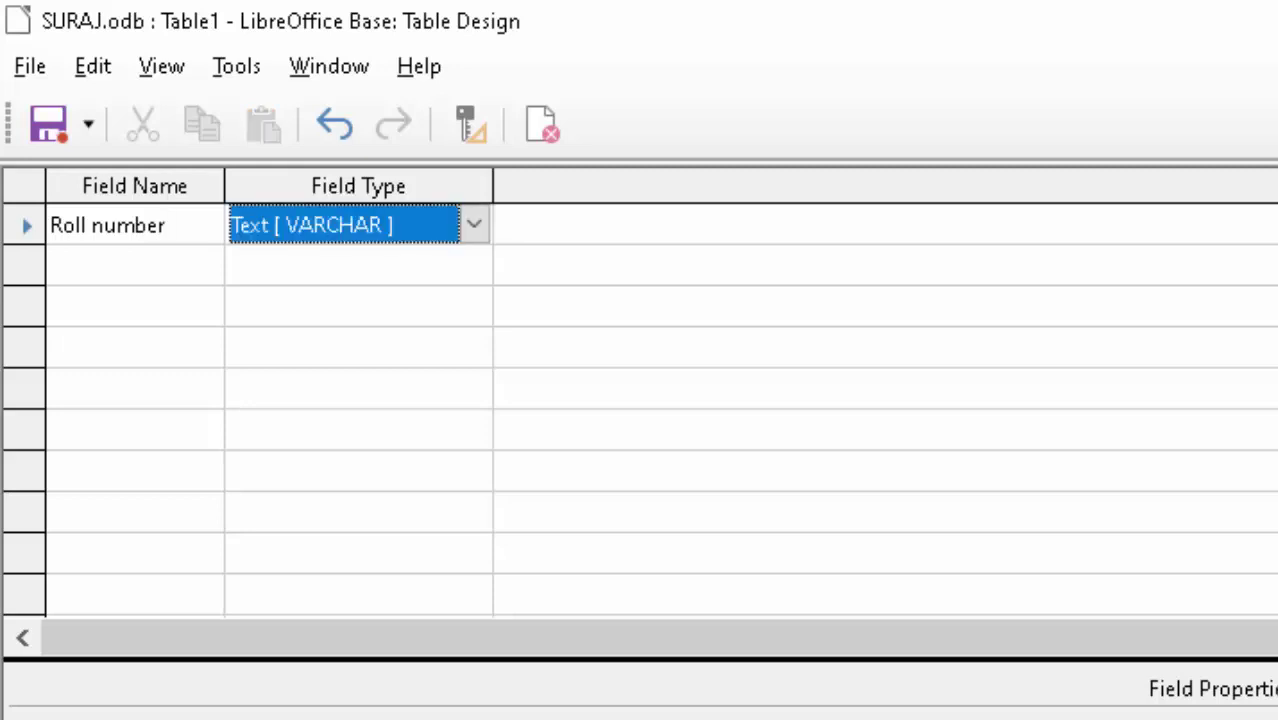
{"action": "key", "text": "Return"}
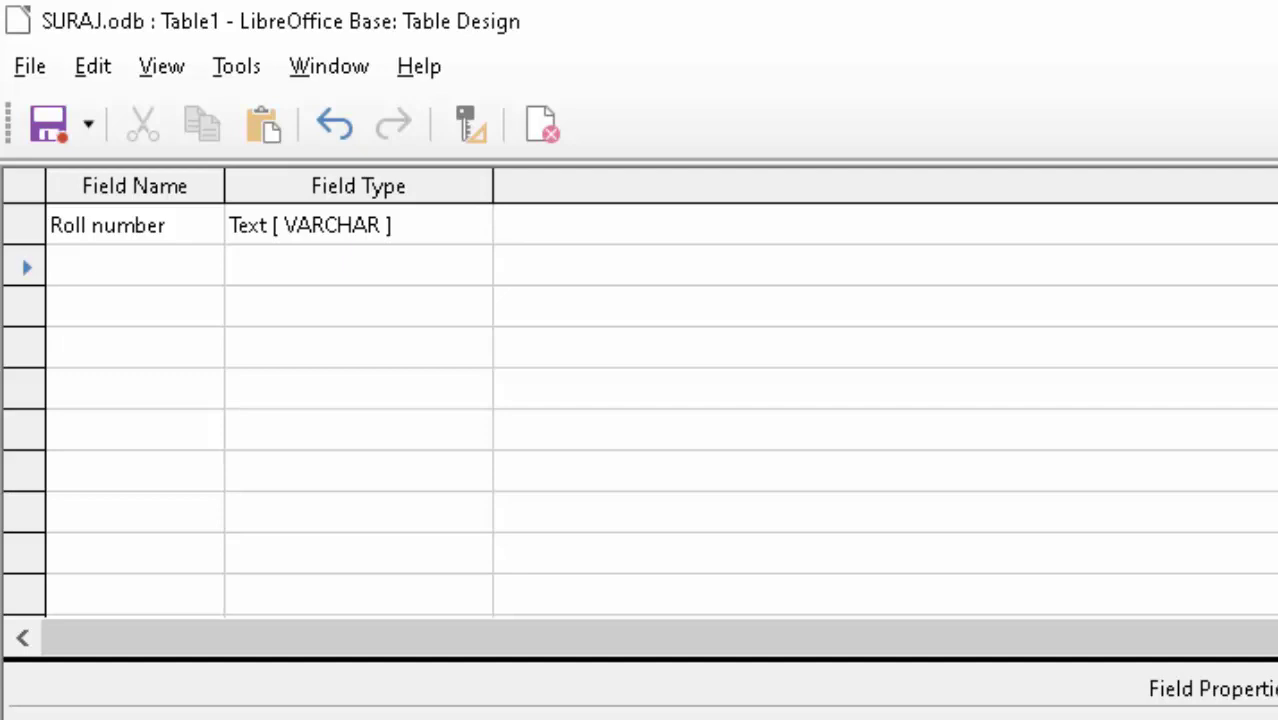
{"action": "type", "text": "N"}
{"action": "key", "text": "BackSpace"}
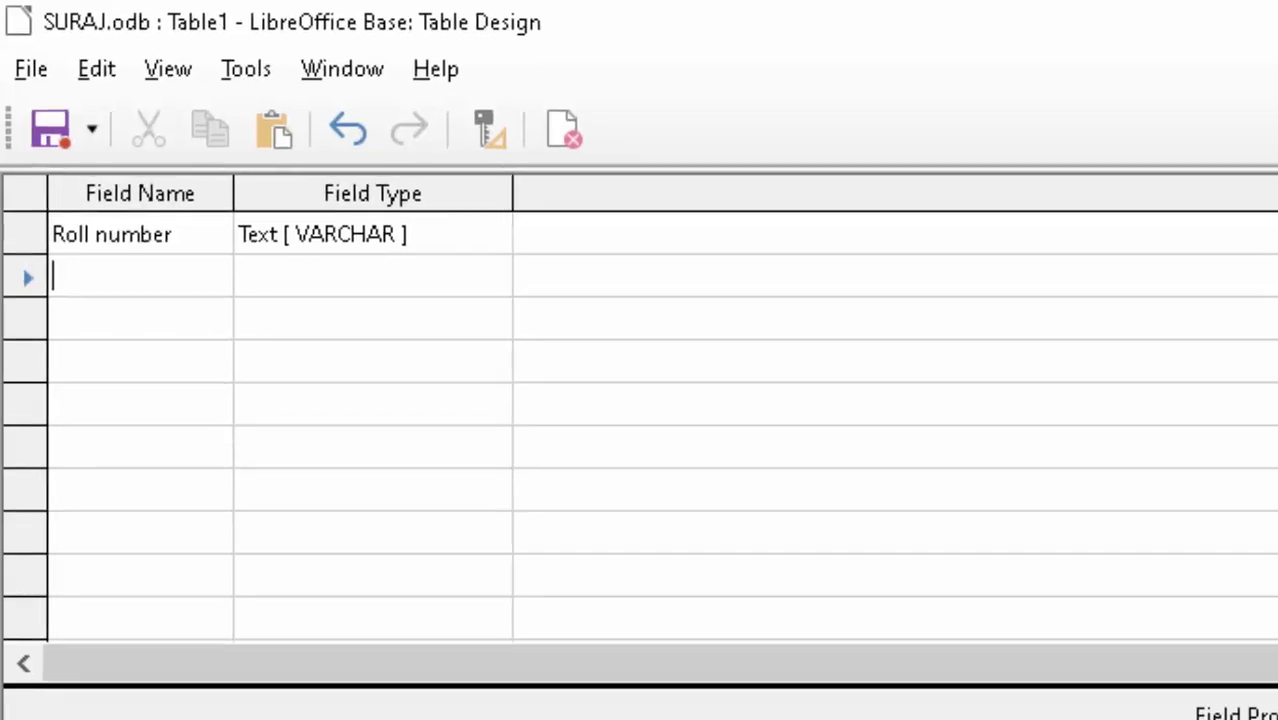
{"action": "type", "text": "Stud"}
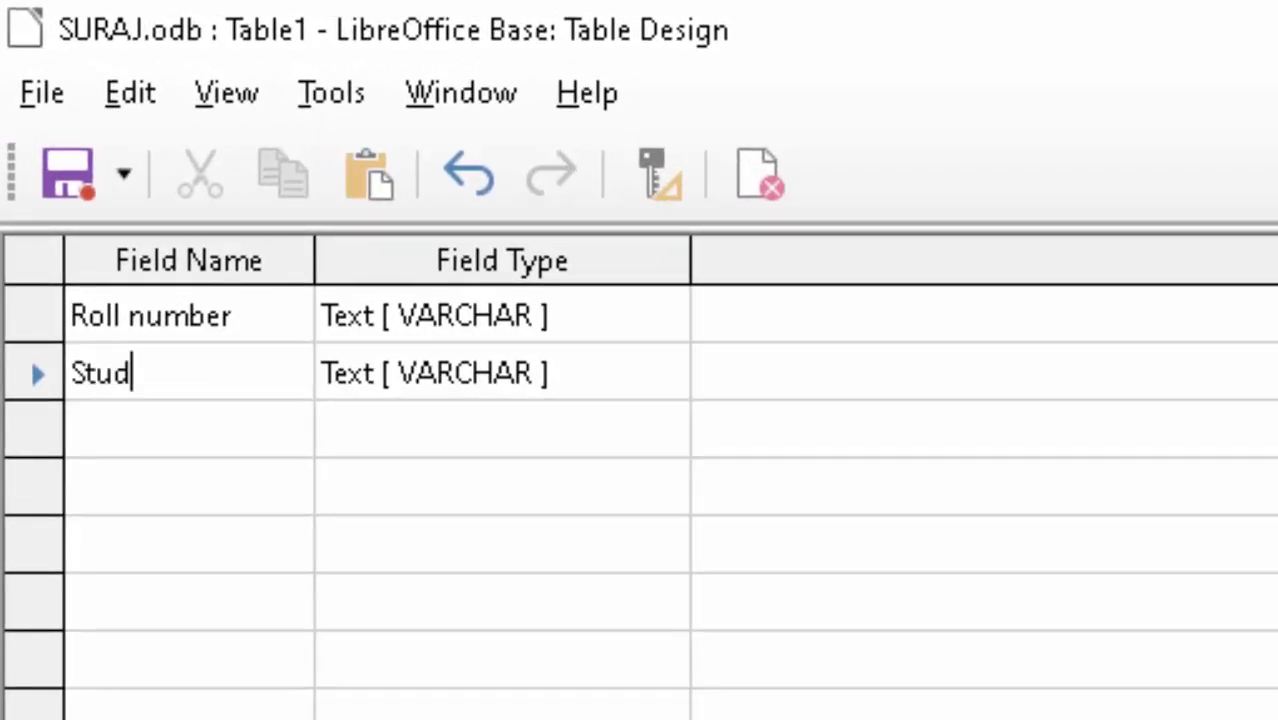
{"action": "type", "text": "ent N"}
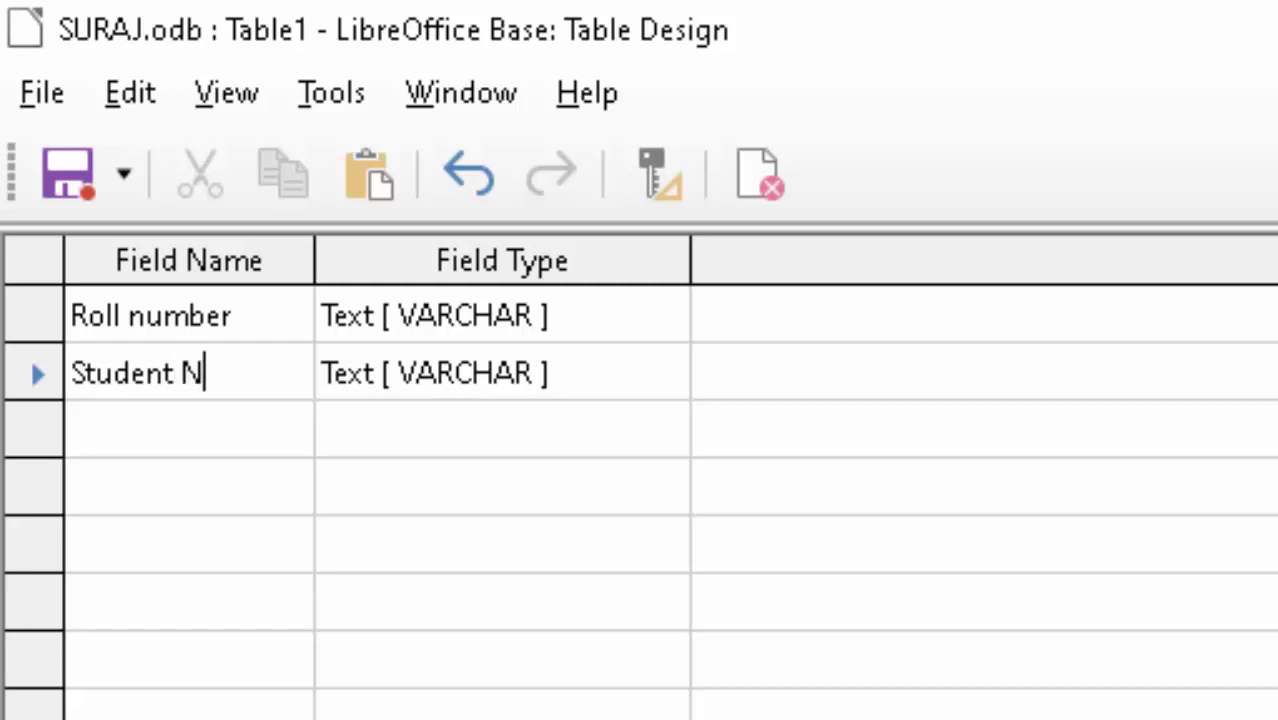
{"action": "type", "text": "ame"}
{"action": "key", "text": "Tab"}
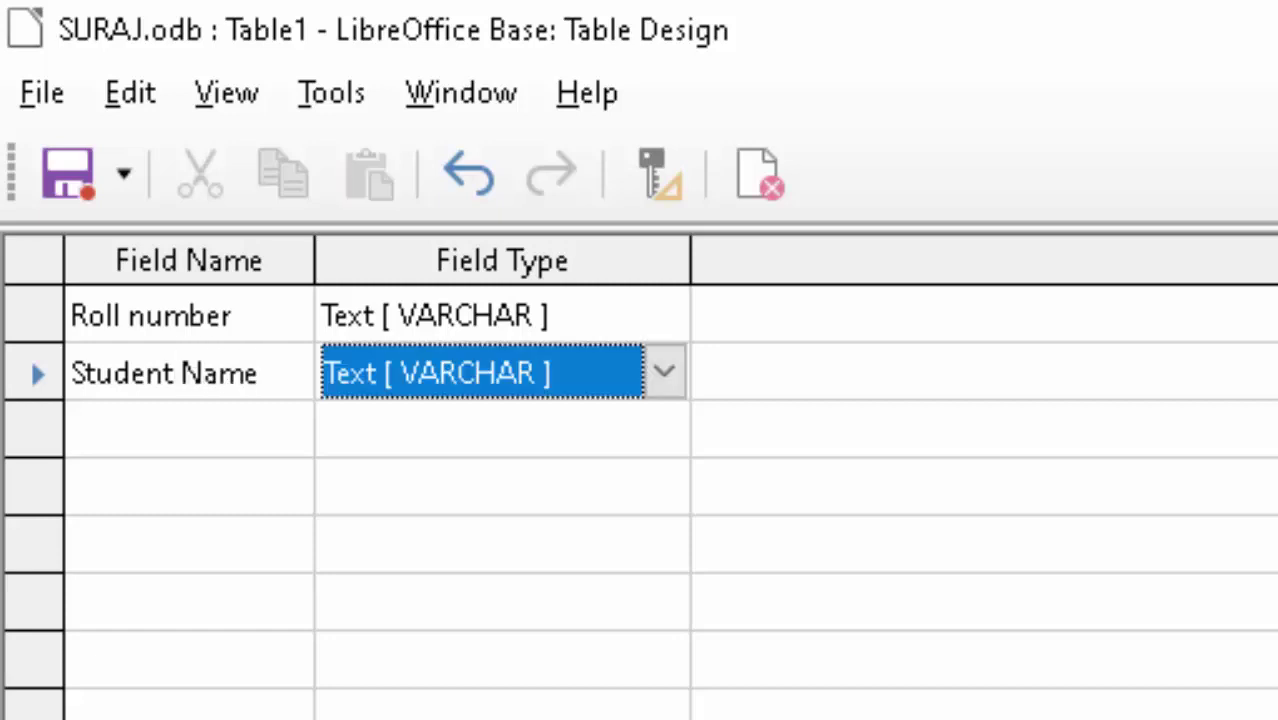
{"action": "key", "text": "Tab"}
{"action": "key", "text": "Tab"}
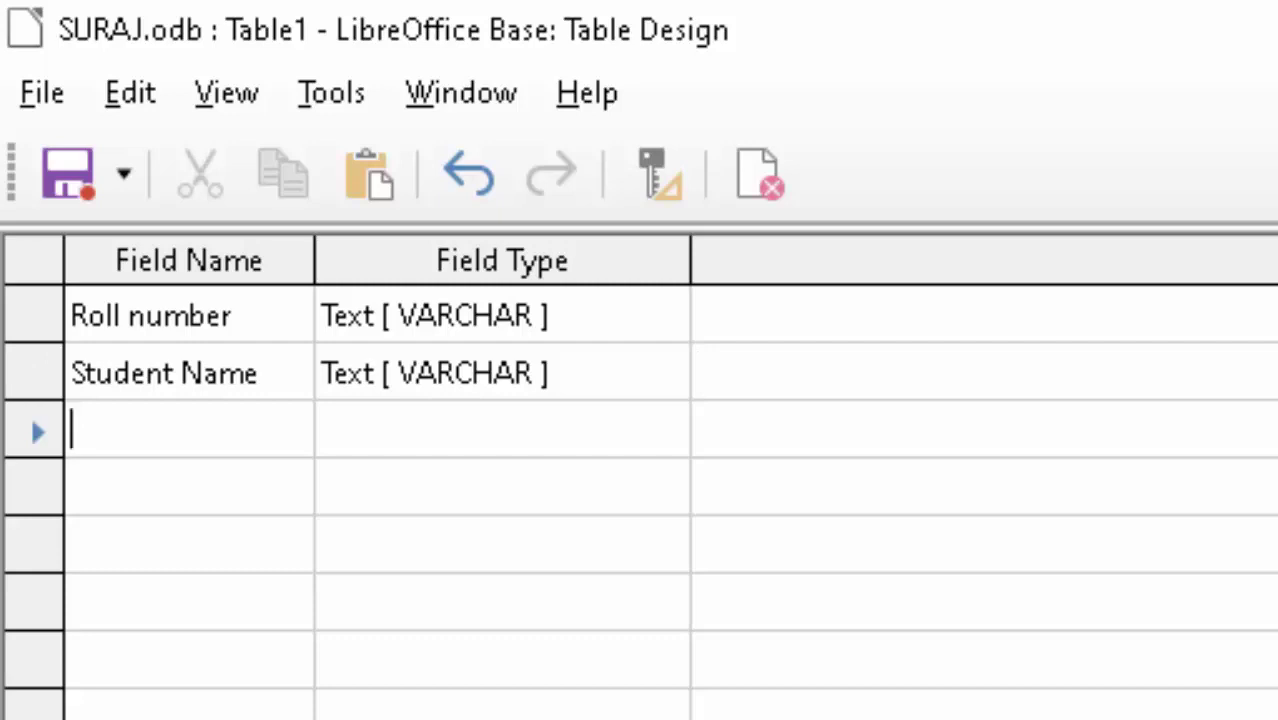
Step: Add the Hindi, English and Computer fields in the next three rows
{"action": "type", "text": "H"}
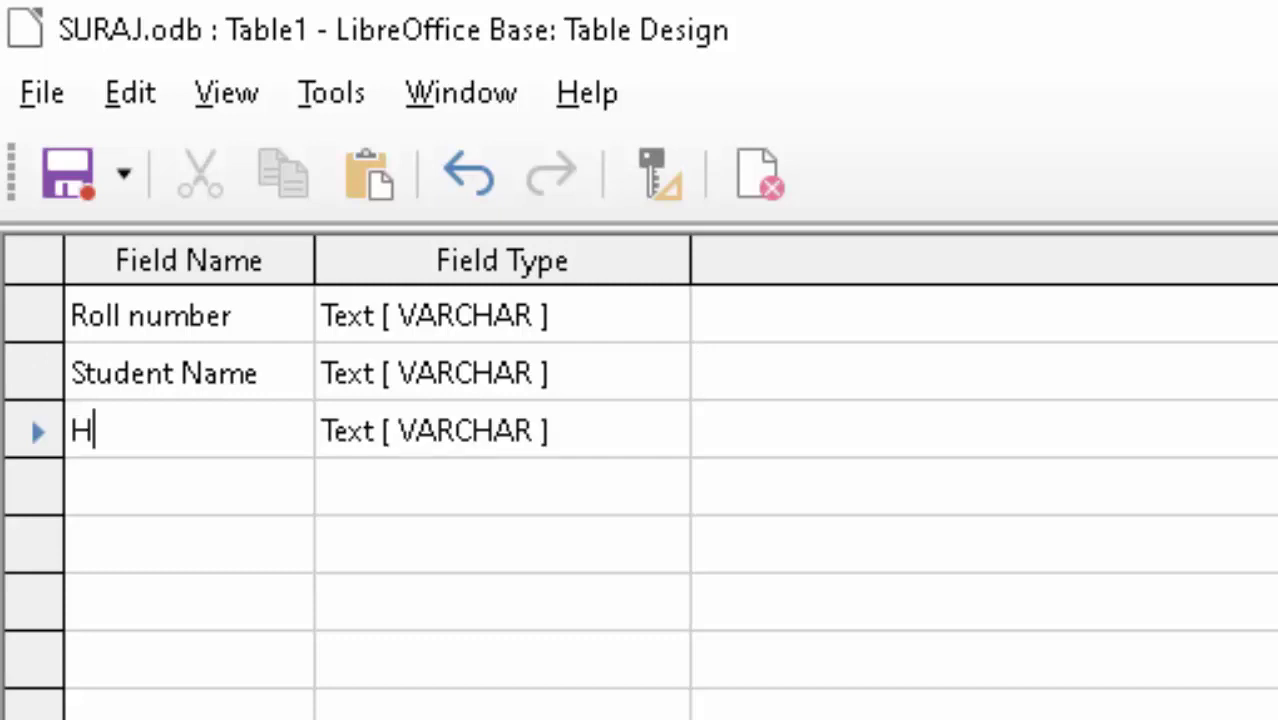
{"action": "type", "text": "indi"}
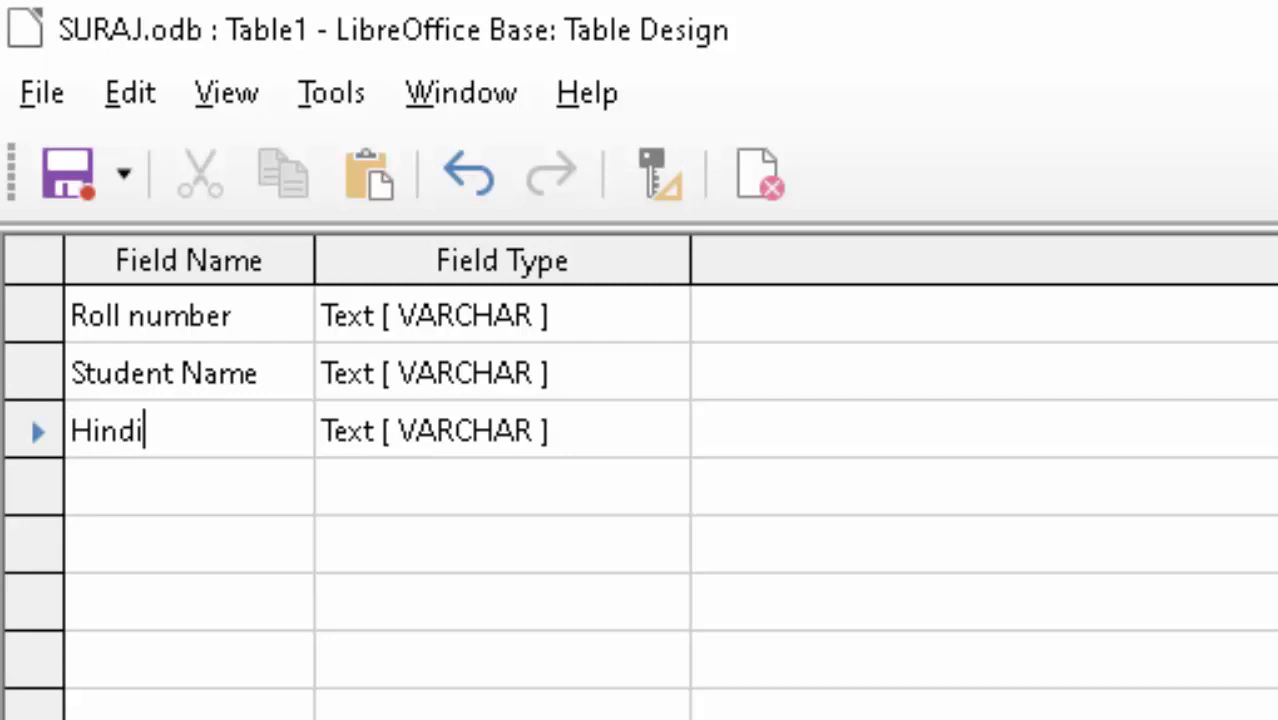
{"action": "key", "text": "Tab"}
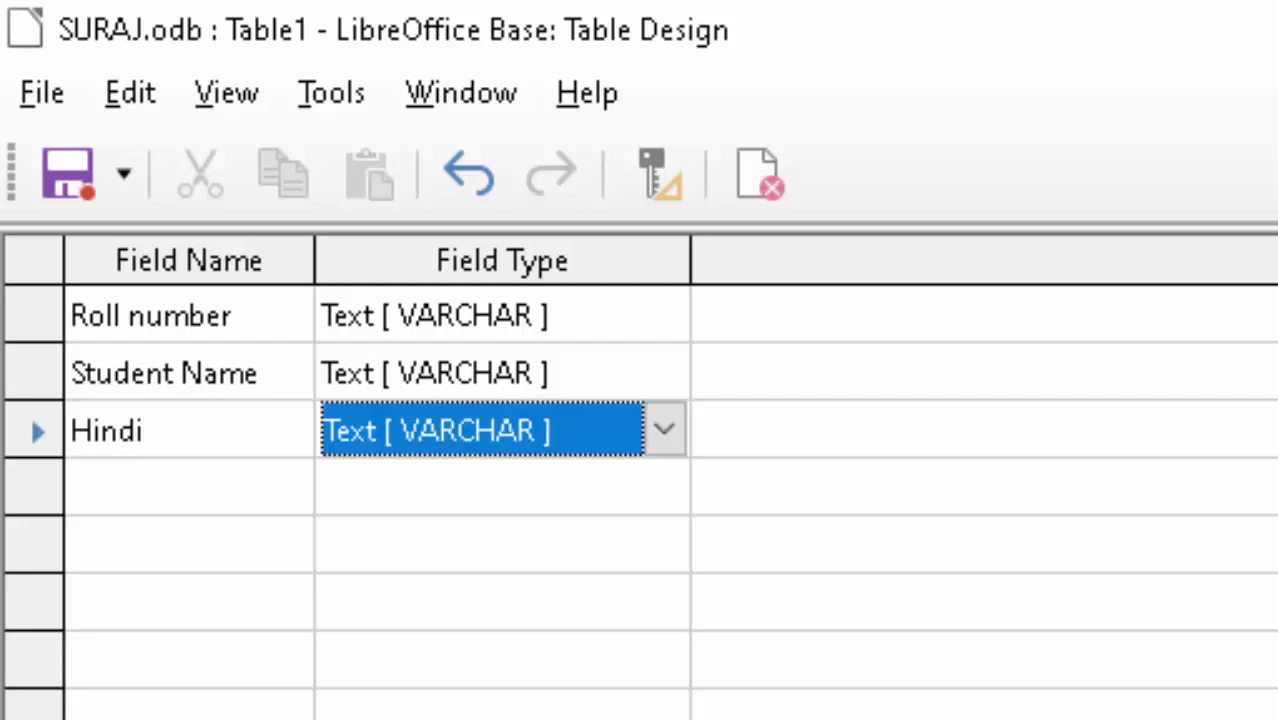
{"action": "key", "text": "Tab"}
{"action": "key", "text": "Tab"}
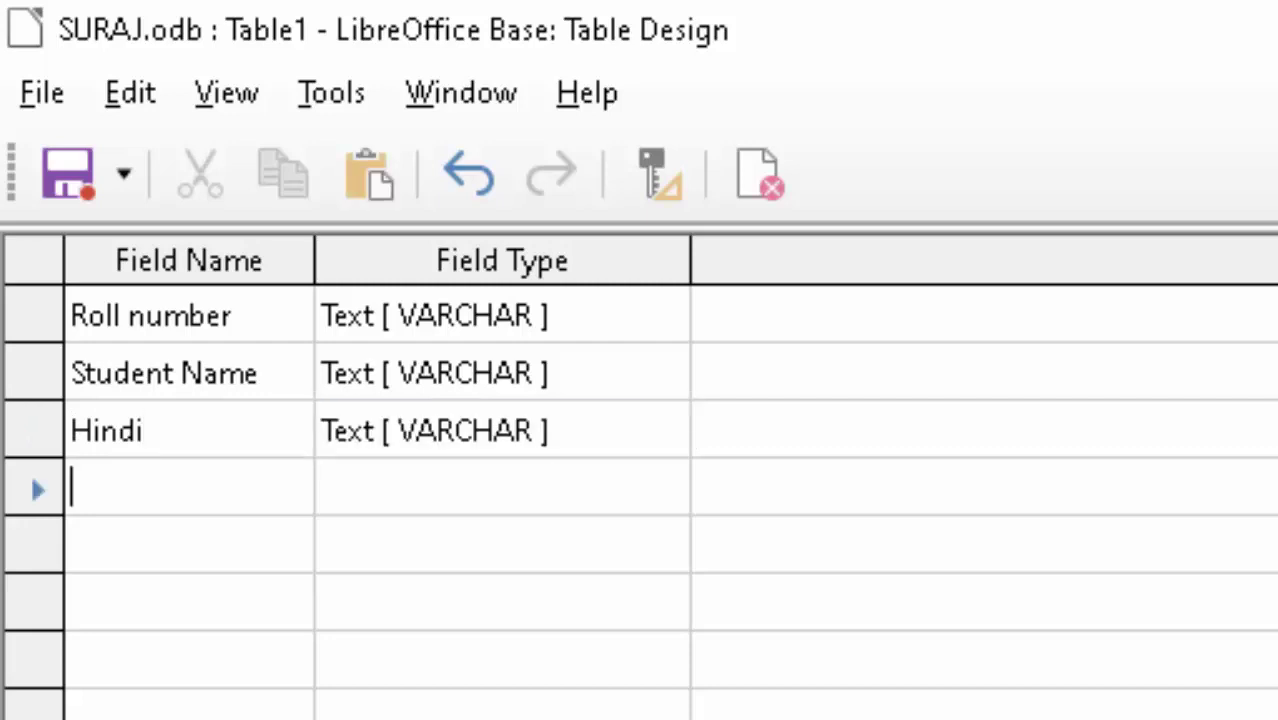
{"action": "type", "text": "Engl"}
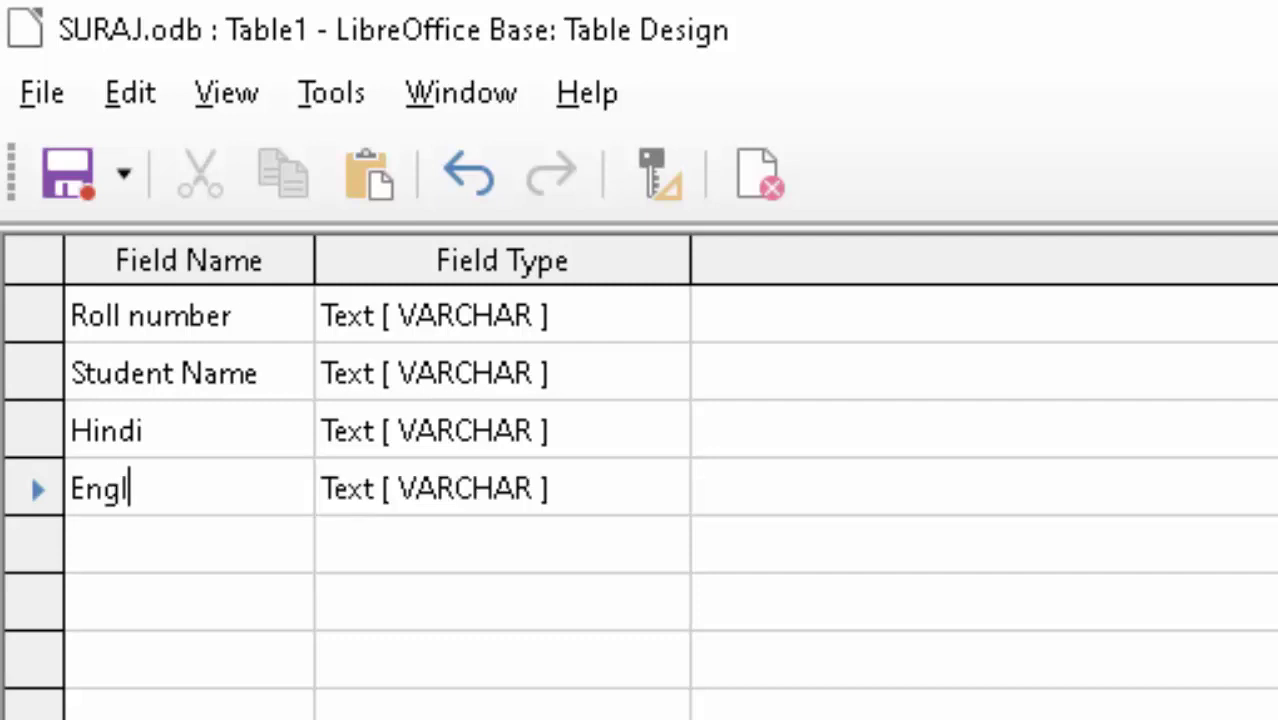
{"action": "type", "text": "ish"}
{"action": "key", "text": "Tab"}
{"action": "key", "text": "Tab"}
{"action": "left_click", "coordinate": [72, 545]}
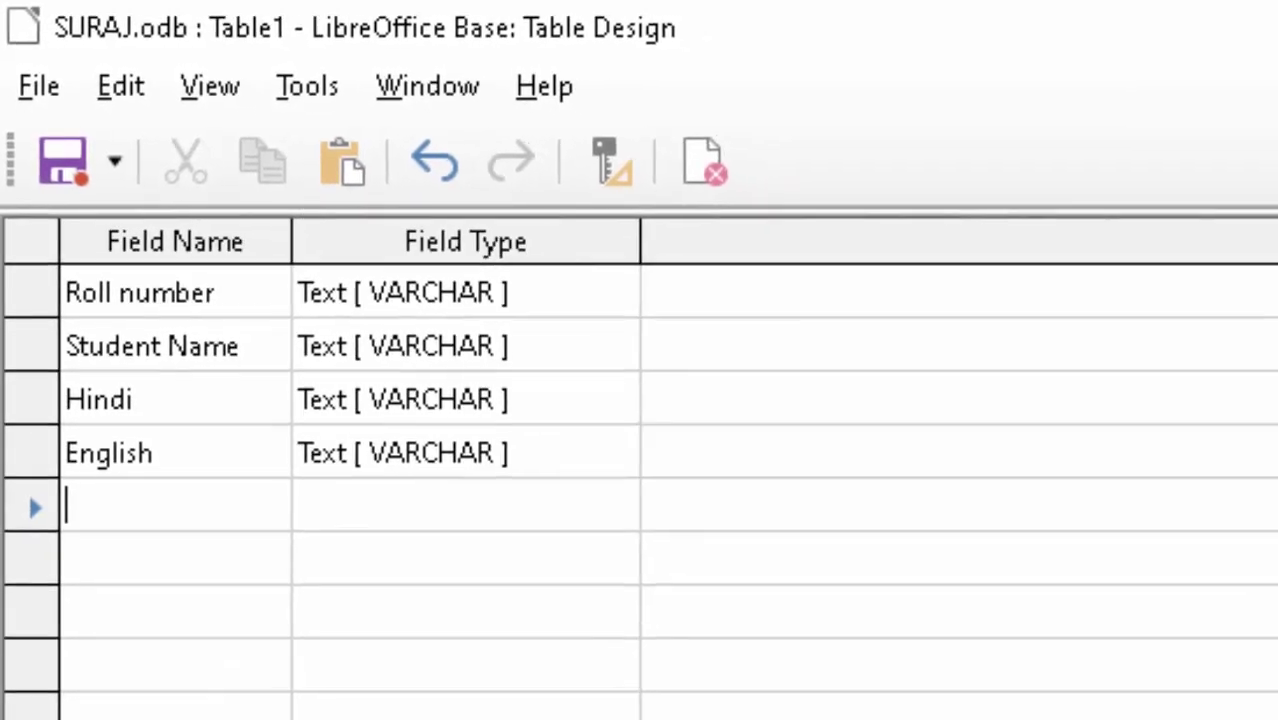
{"action": "type", "text": "Com"}
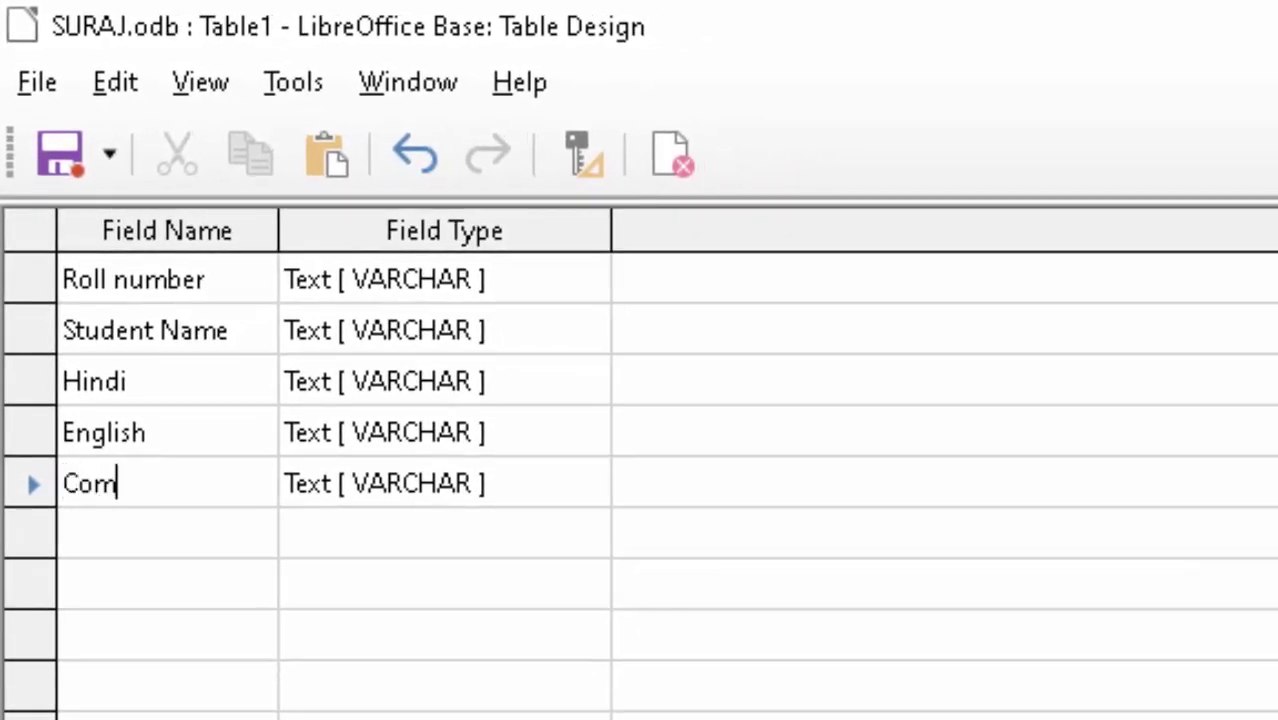
{"action": "type", "text": "puter"}
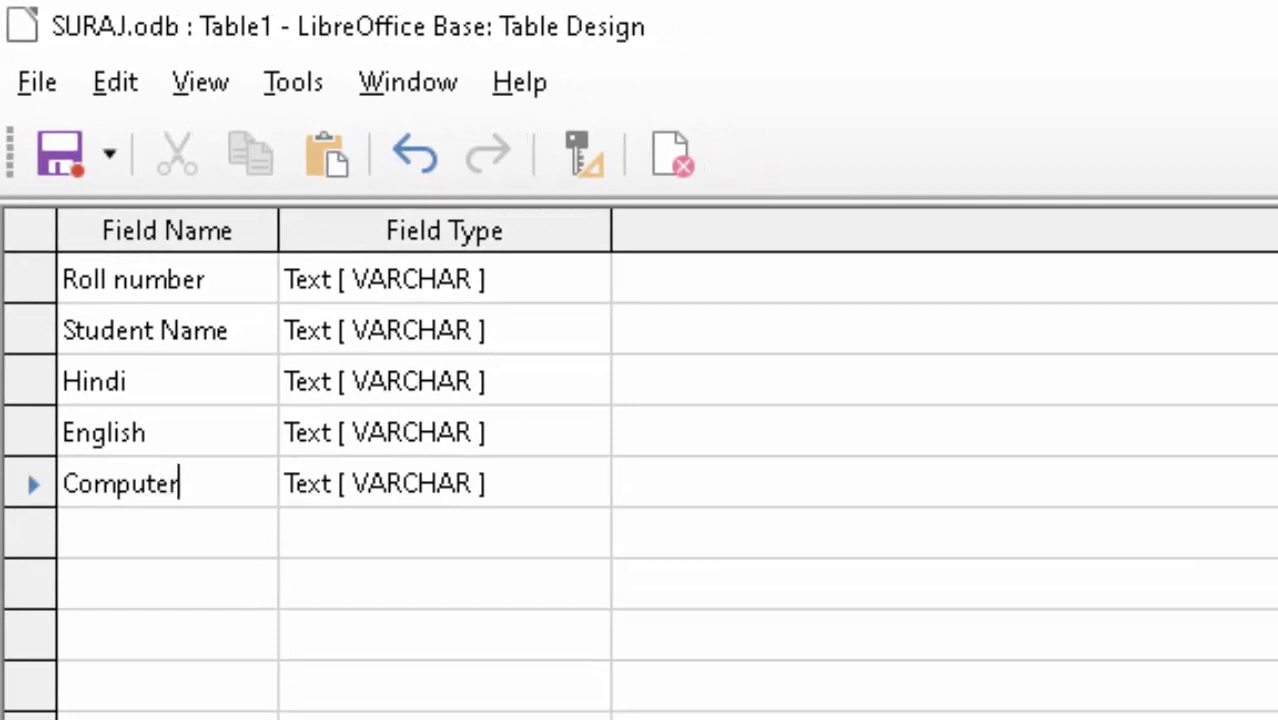
{"action": "key", "text": "Tab"}
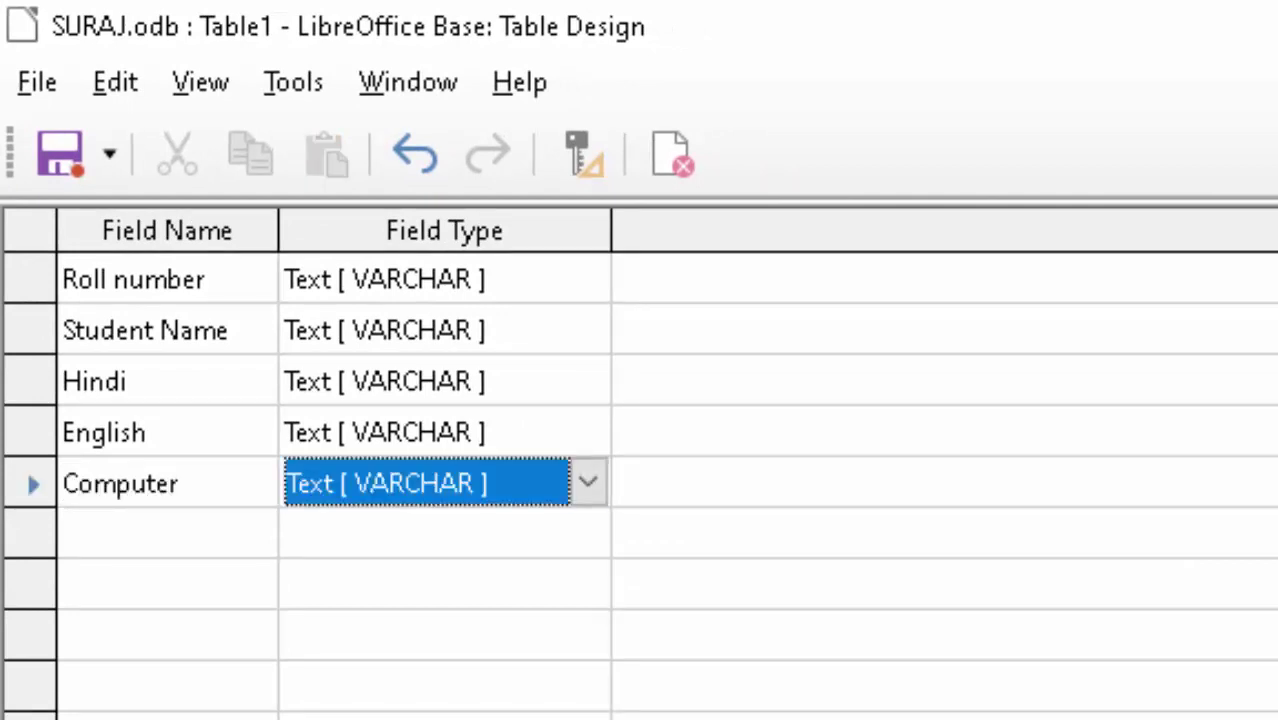
Step: Change the Hindi, English and Computer field types to Number [ NUMERIC ]
{"action": "left_click", "coordinate": [430, 381]}
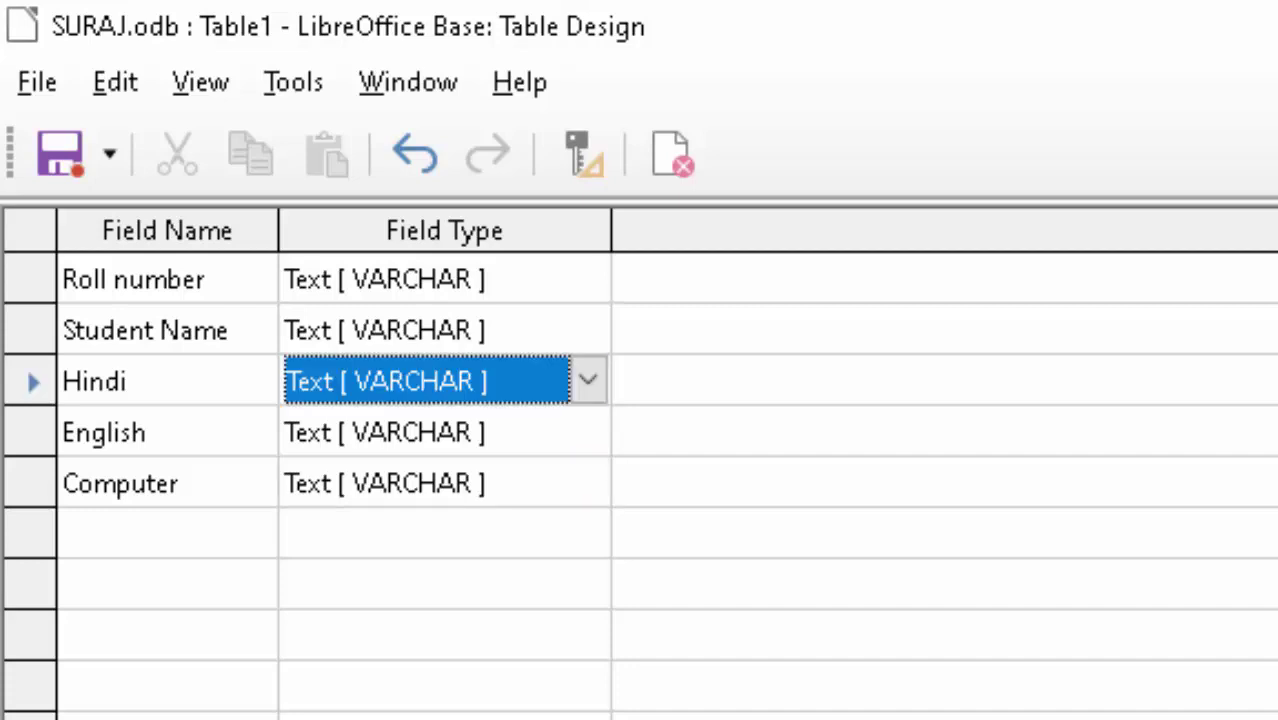
{"action": "left_click", "coordinate": [588, 380]}
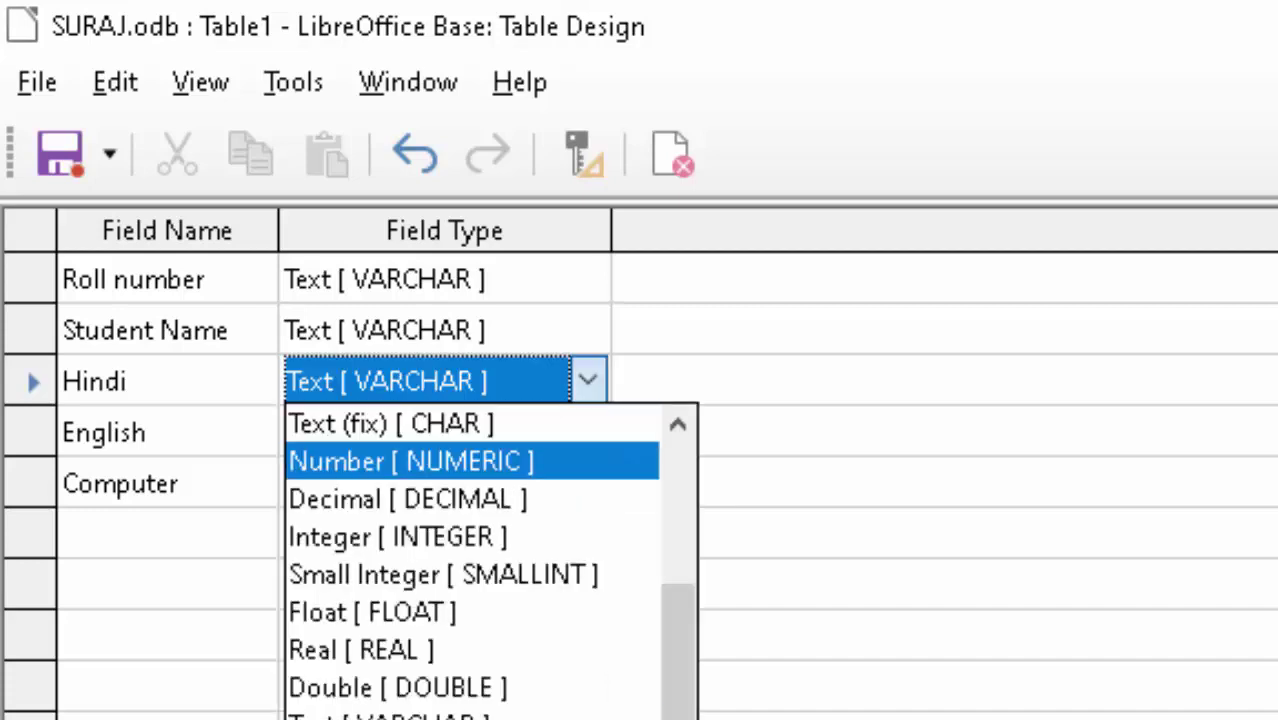
{"action": "key", "text": "Return"}
{"action": "left_click", "coordinate": [430, 432]}
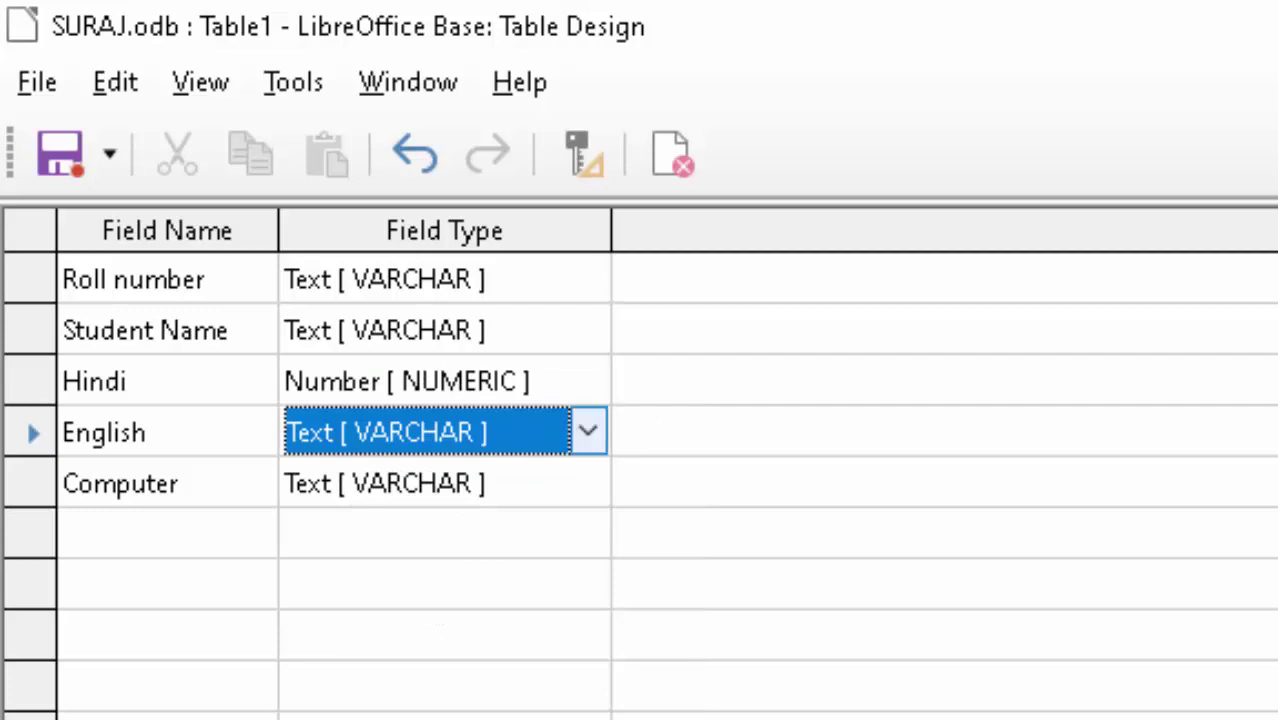
{"action": "left_click", "coordinate": [588, 431]}
{"action": "key", "text": "Return"}
{"action": "left_click", "coordinate": [430, 483]}
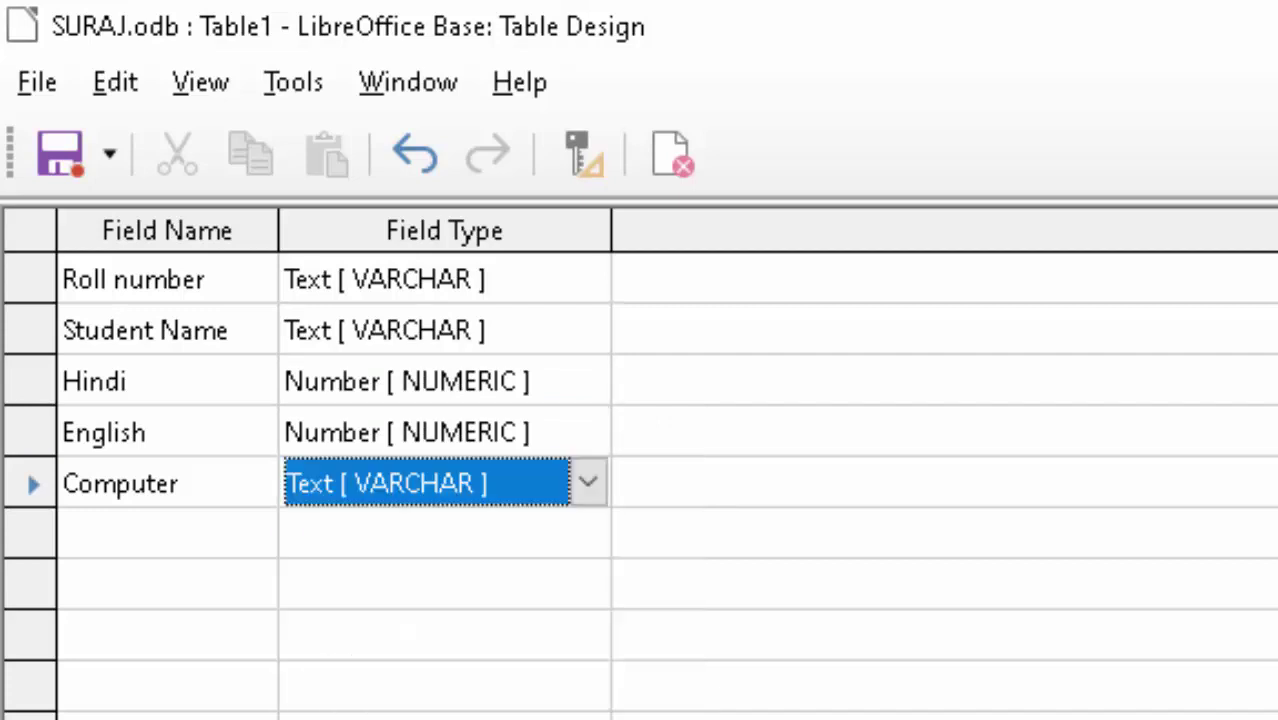
{"action": "left_click", "coordinate": [588, 482]}
{"action": "key", "text": "Return"}
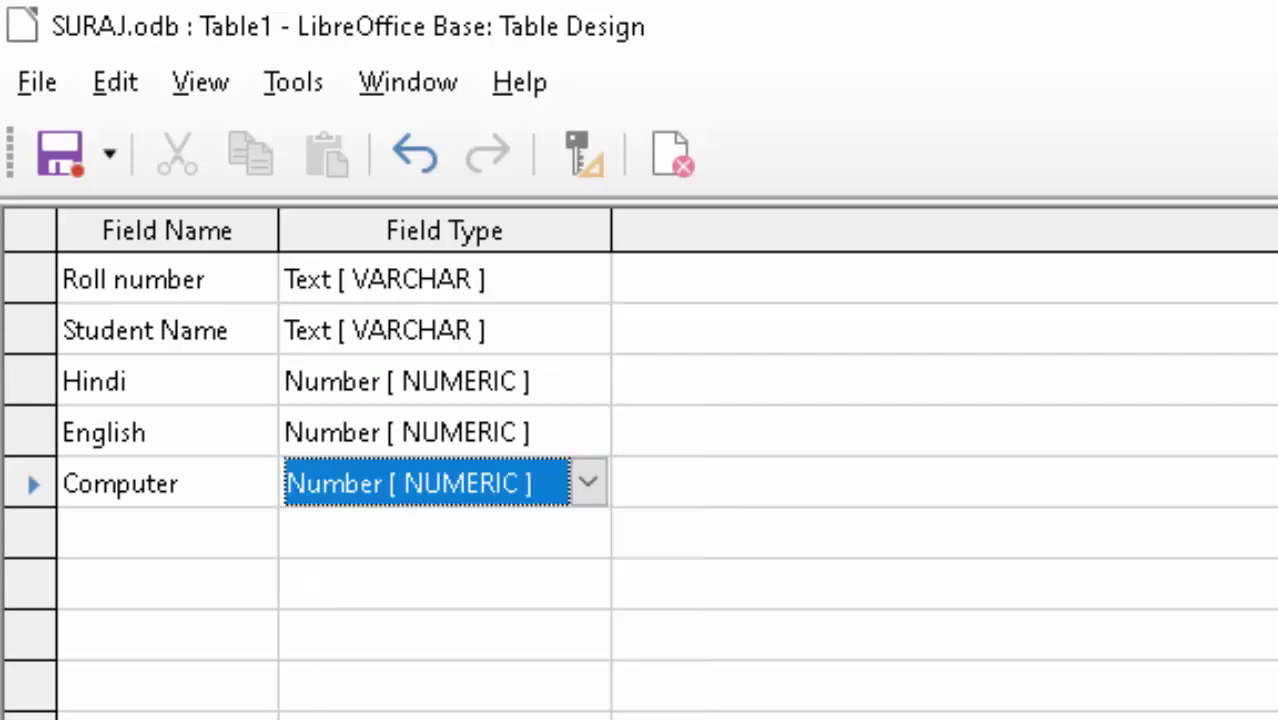
Step: Save the table as StudentT, declining the automatic primary key
{"action": "left_click", "coordinate": [60, 153]}
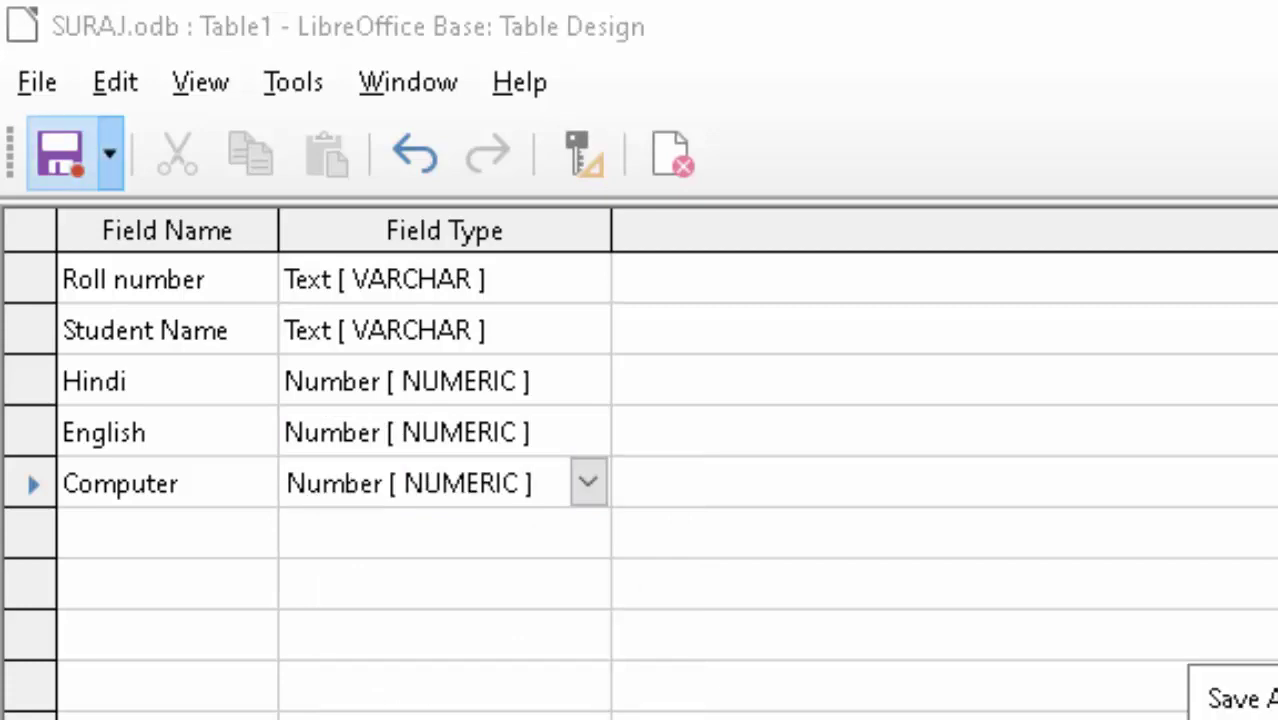
{"action": "key", "text": "BackSpace"}
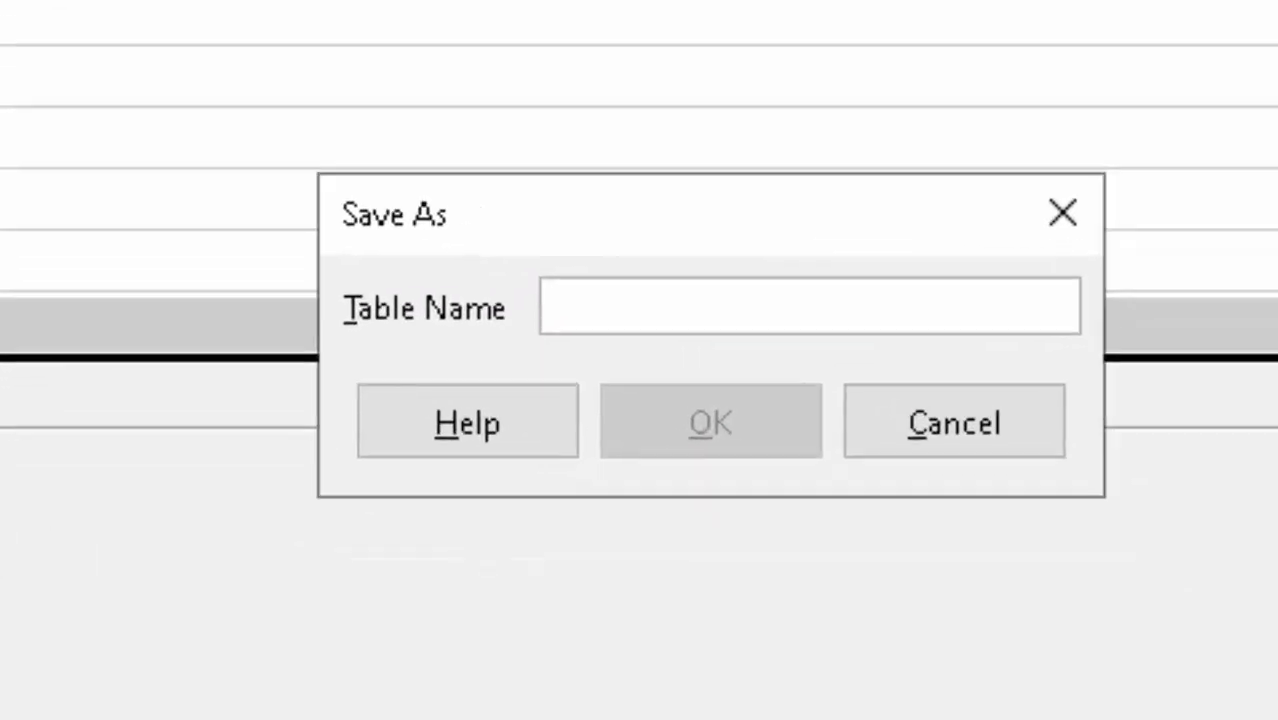
{"action": "type", "text": "Stude"}
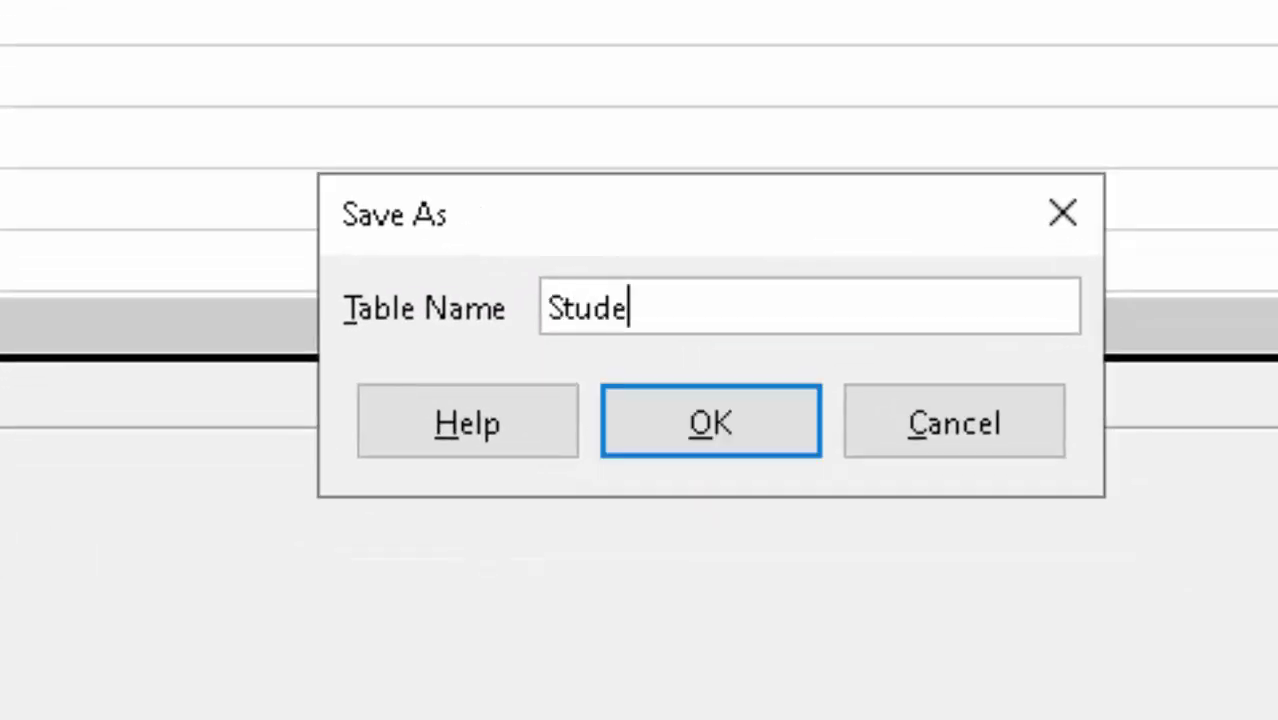
{"action": "type", "text": "ntT"}
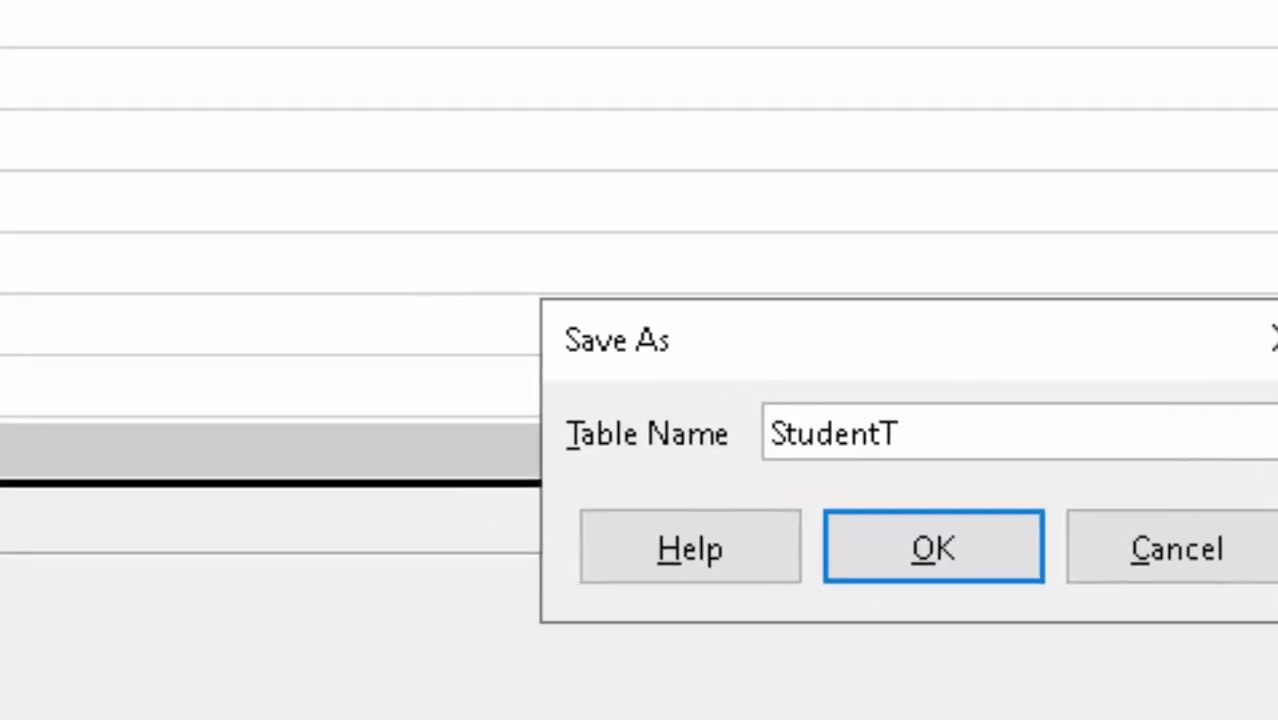
{"action": "key", "text": "Return"}
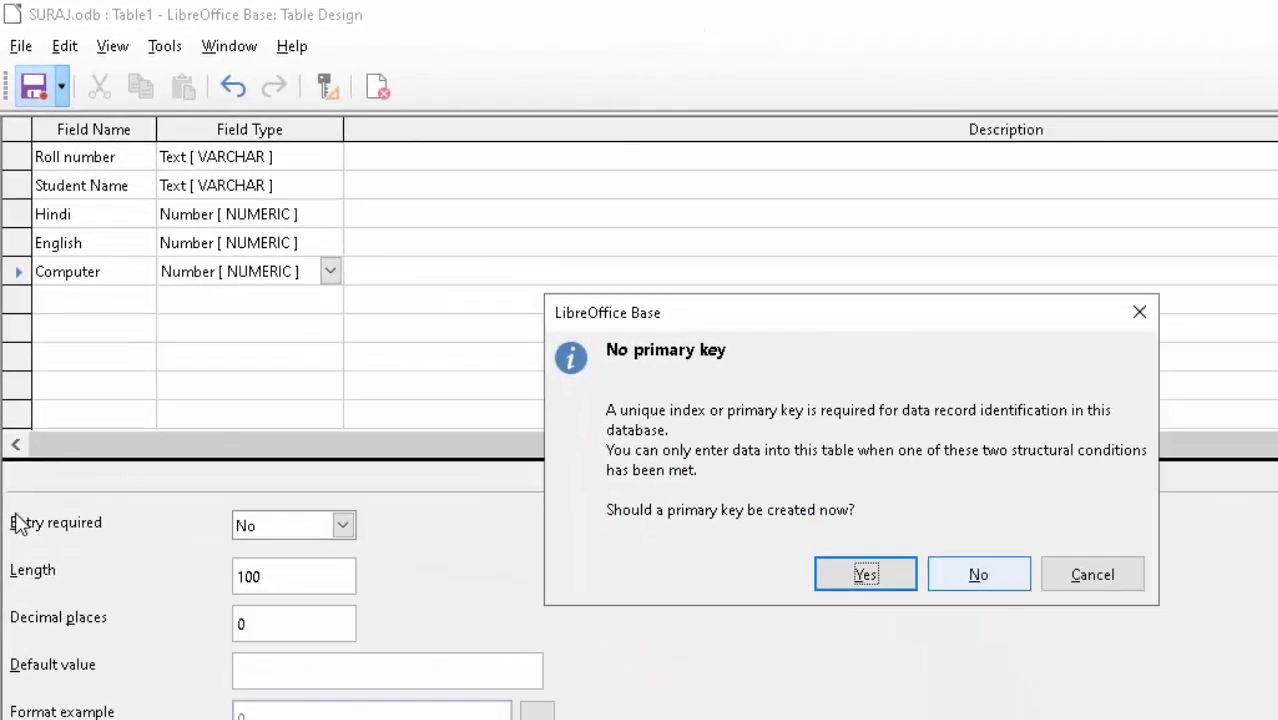
{"action": "left_click", "coordinate": [975, 573]}
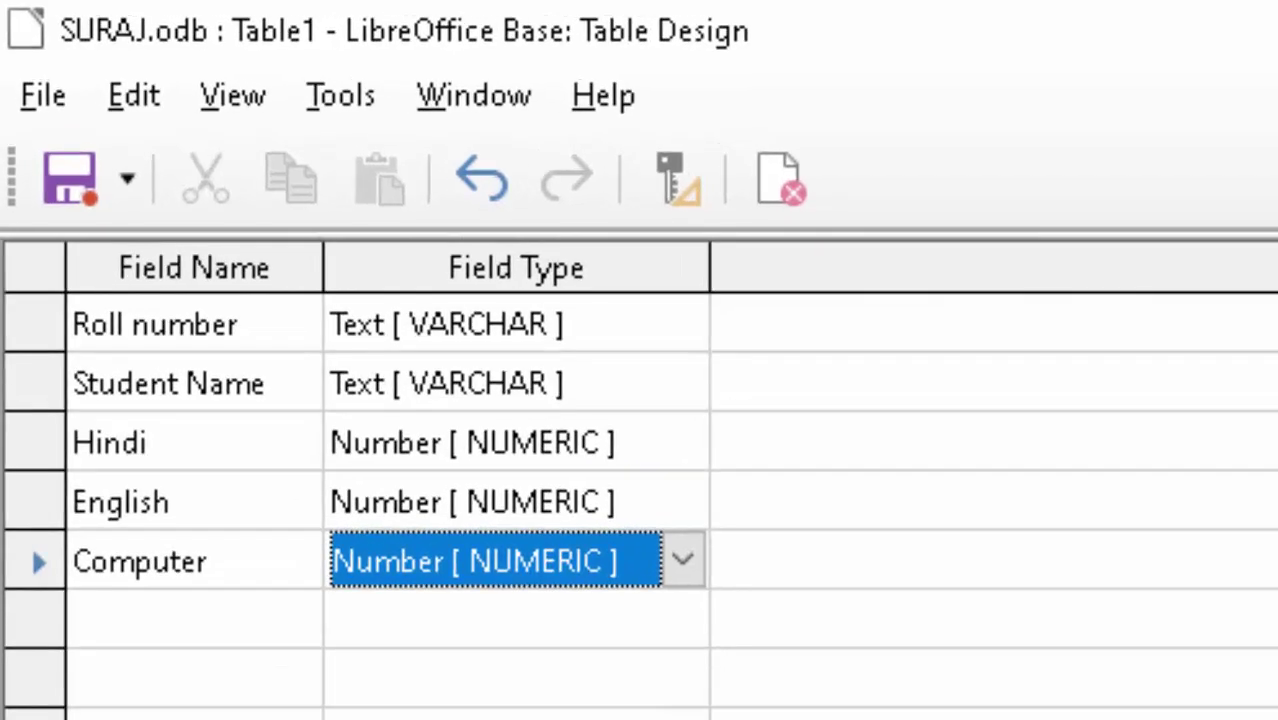
{"action": "left_click", "coordinate": [35, 324]}
Step: Make Roll number the primary key, save the table as StudentT, and close the design
{"action": "right_click", "coordinate": [24, 322]}
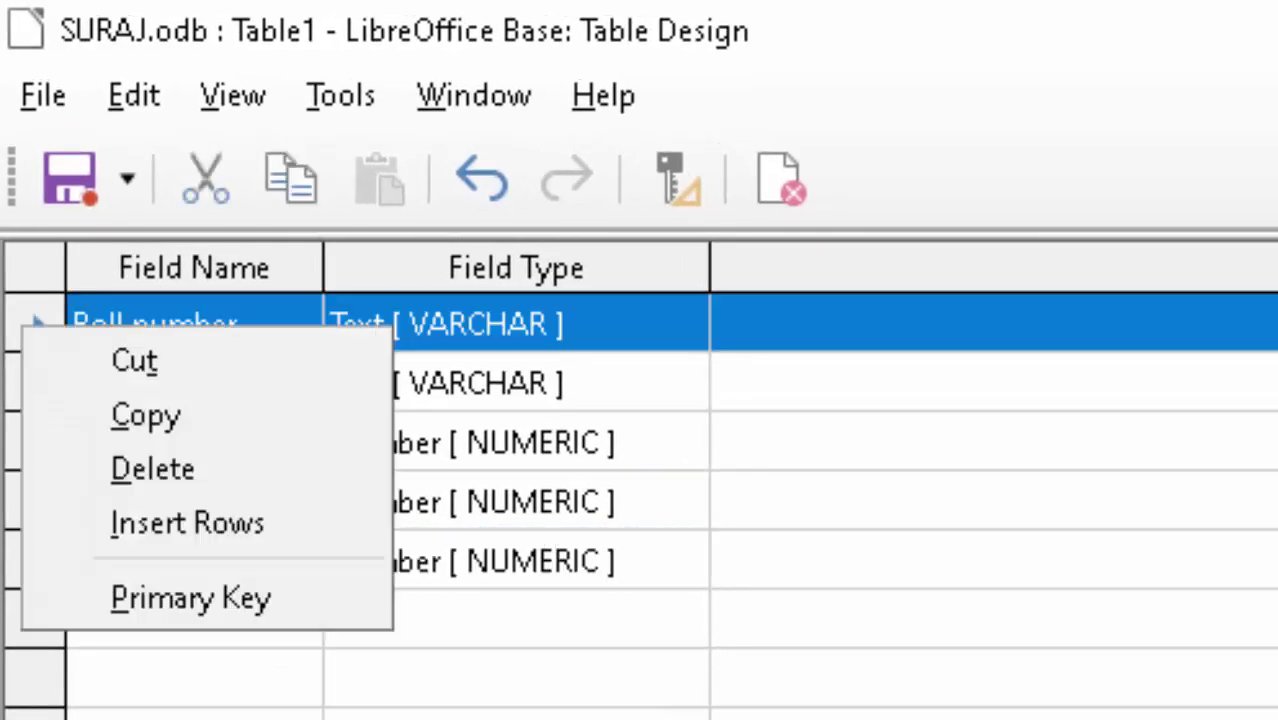
{"action": "left_click", "coordinate": [190, 597]}
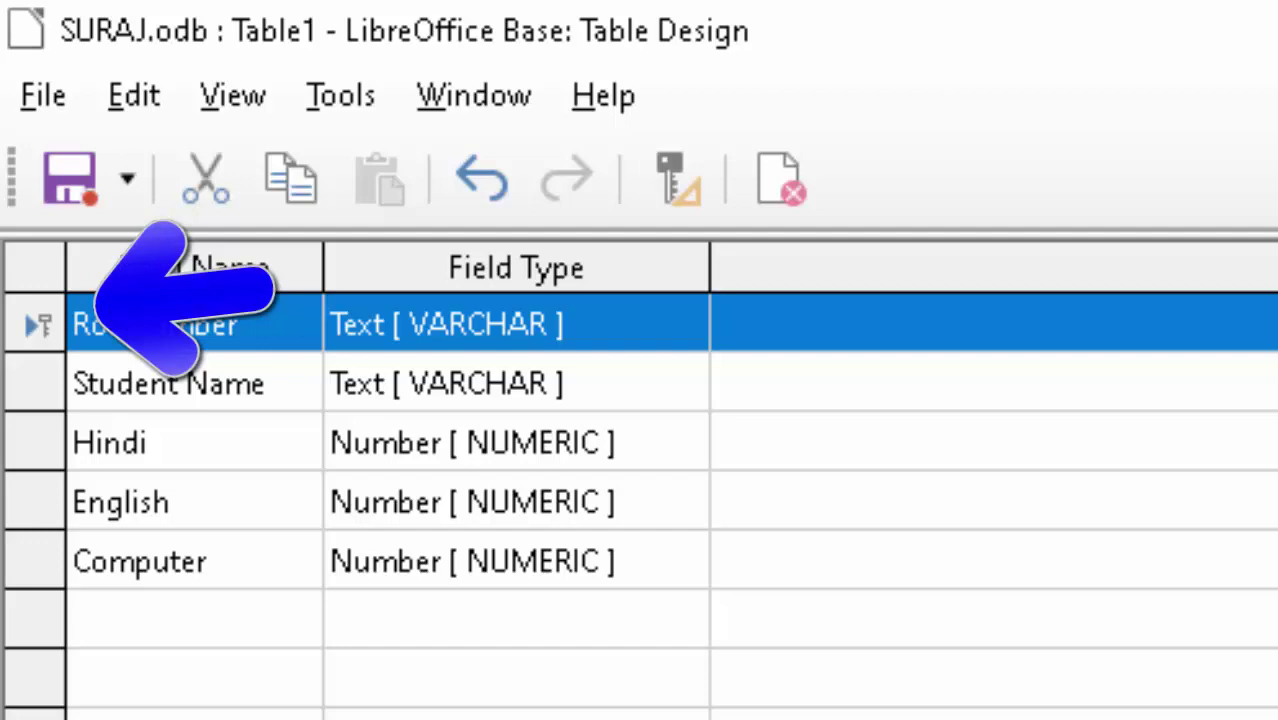
{"action": "left_click", "coordinate": [68, 178]}
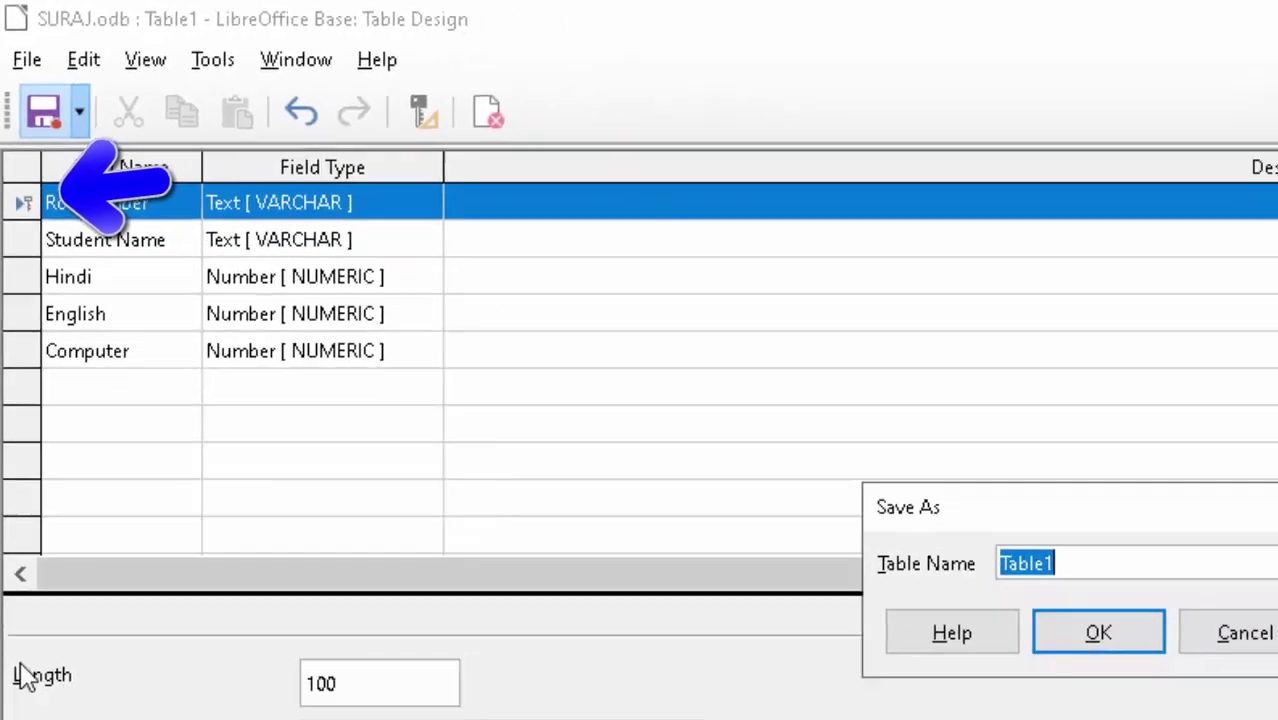
{"action": "key", "text": "BackSpace"}
{"action": "type", "text": "S"}
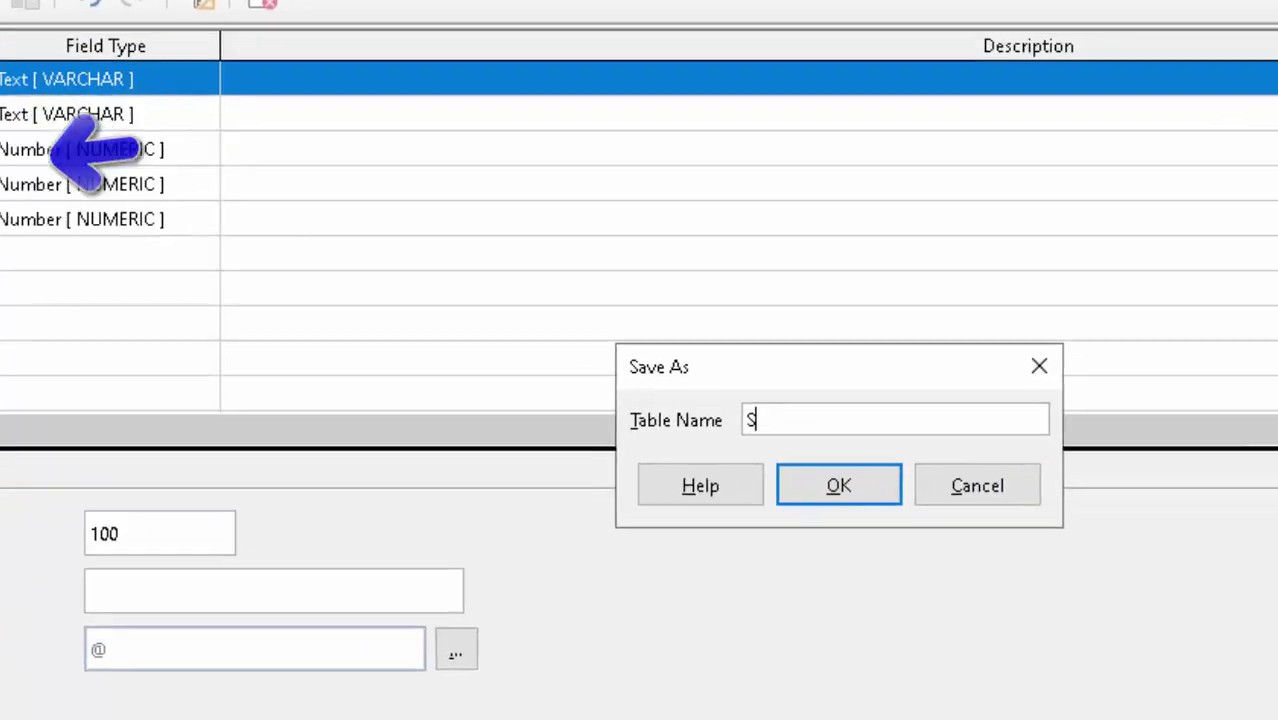
{"action": "type", "text": "t"}
{"action": "type", "text": "ud"}
{"action": "type", "text": "ent"}
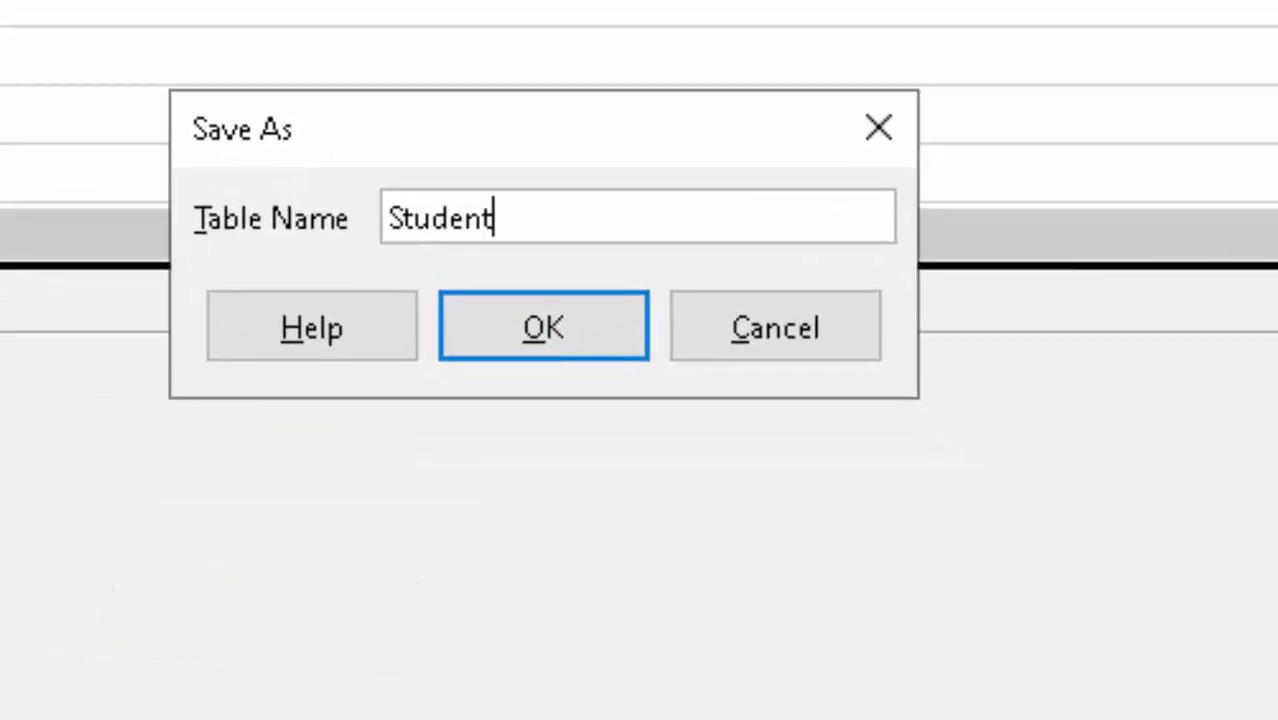
{"action": "type", "text": "T"}
{"action": "key", "text": "Return"}
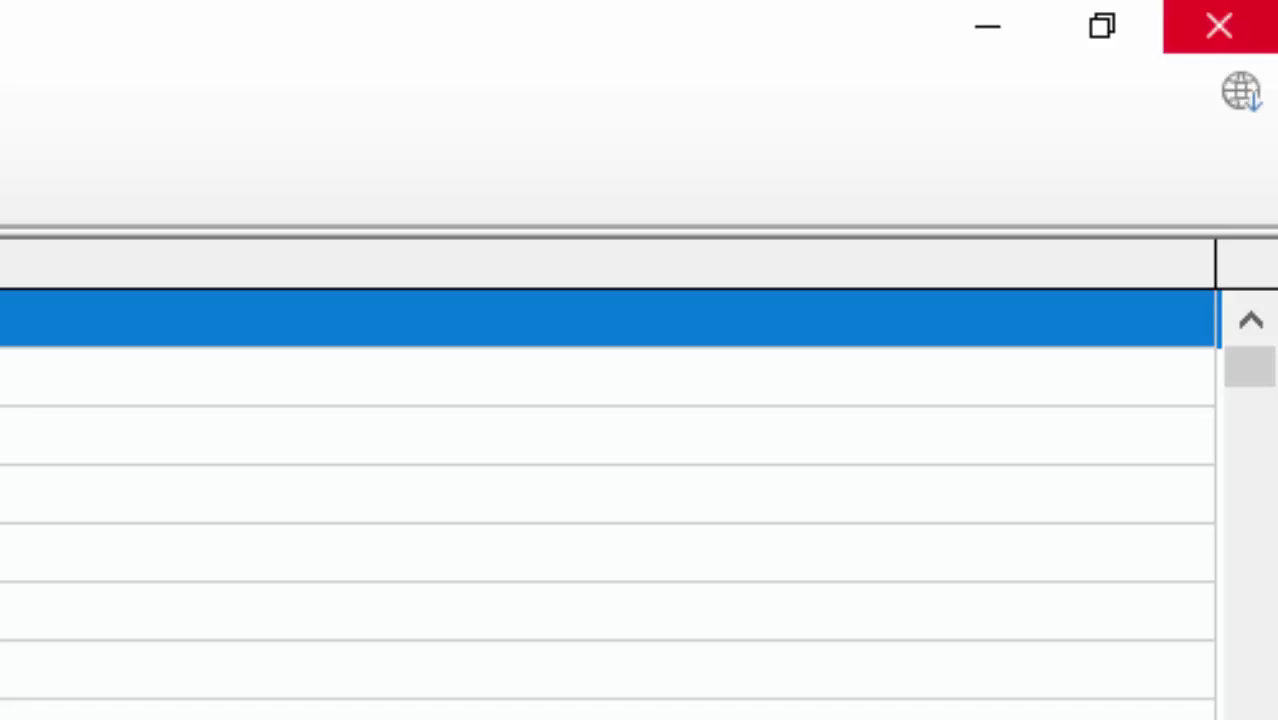
{"action": "left_click", "coordinate": [1219, 26]}
Step: Open StudentT and enter record 1: Ram with marks 45, 66 and 49
{"action": "double_click", "coordinate": [361, 573]}
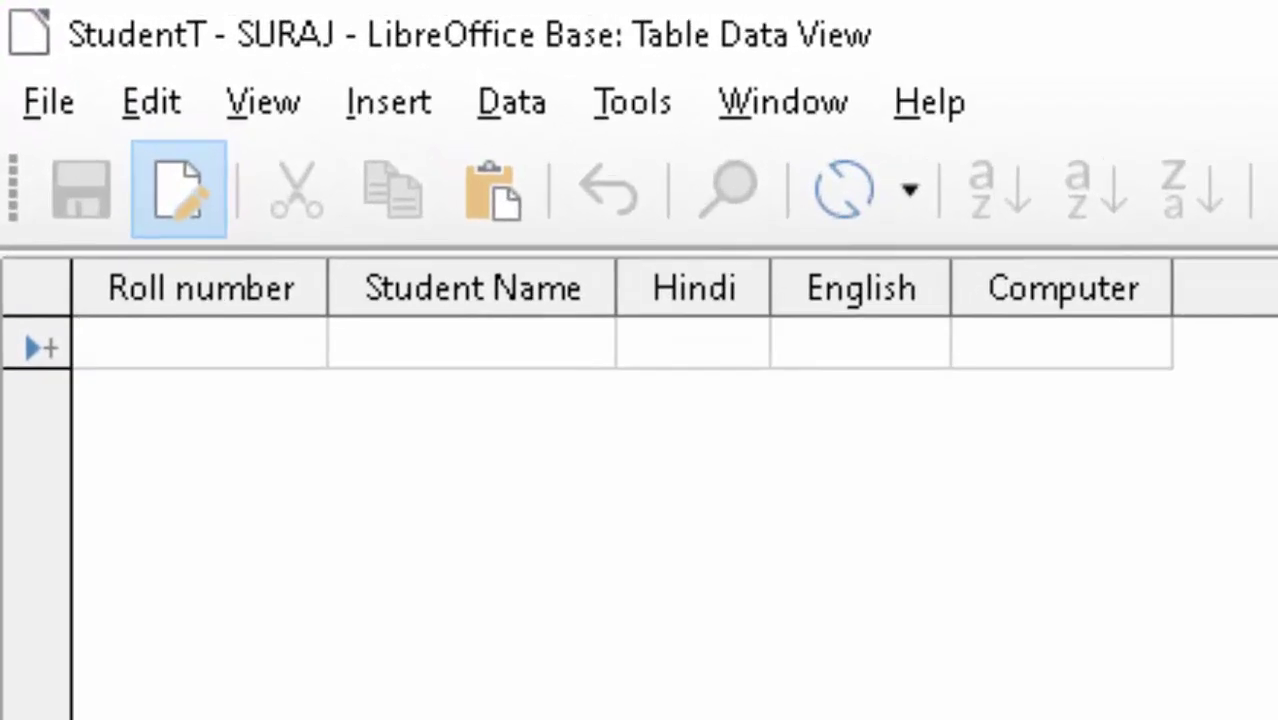
{"action": "type", "text": "1"}
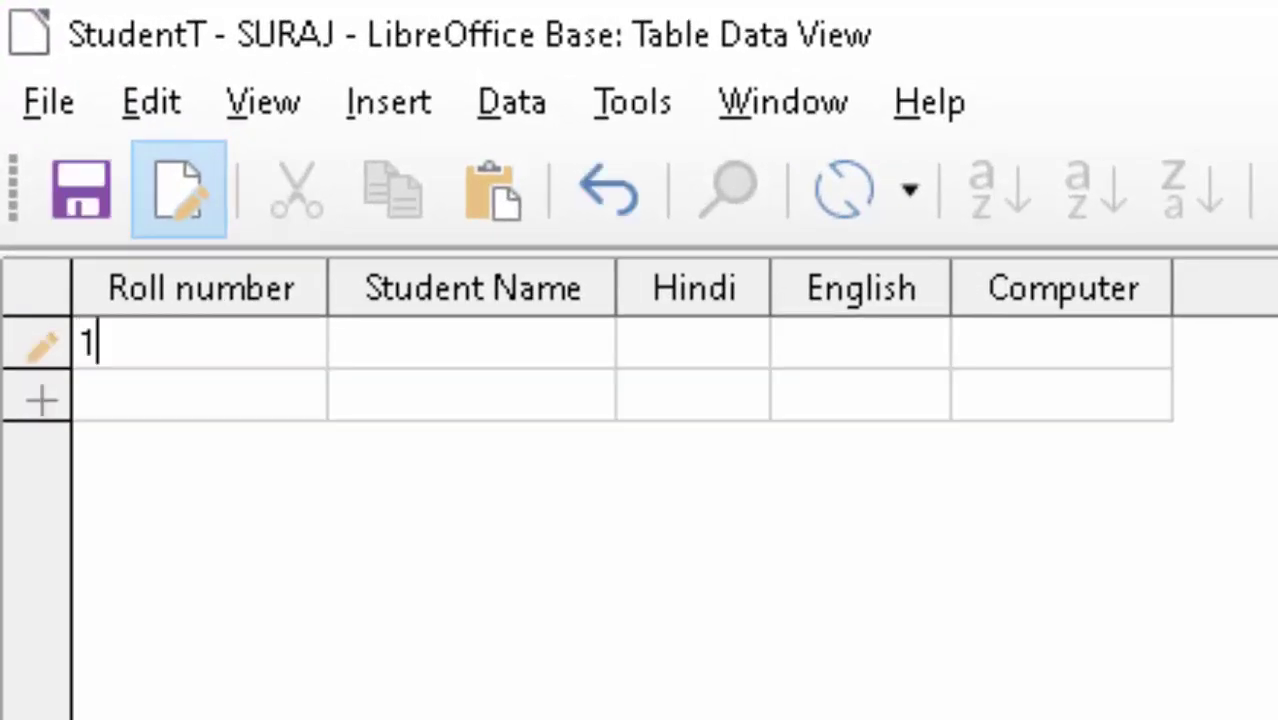
{"action": "key", "text": "Tab"}
{"action": "type", "text": "Ram"}
{"action": "key", "text": "Tab"}
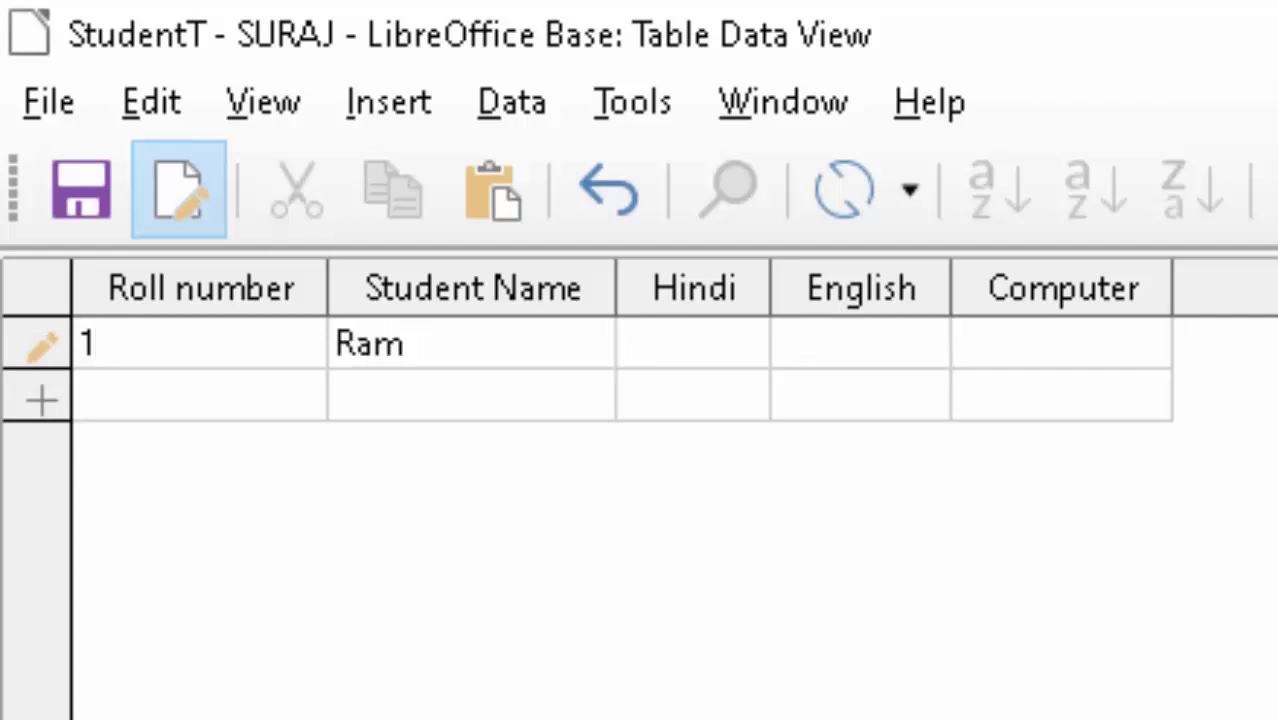
{"action": "type", "text": "45"}
{"action": "key", "text": "Tab"}
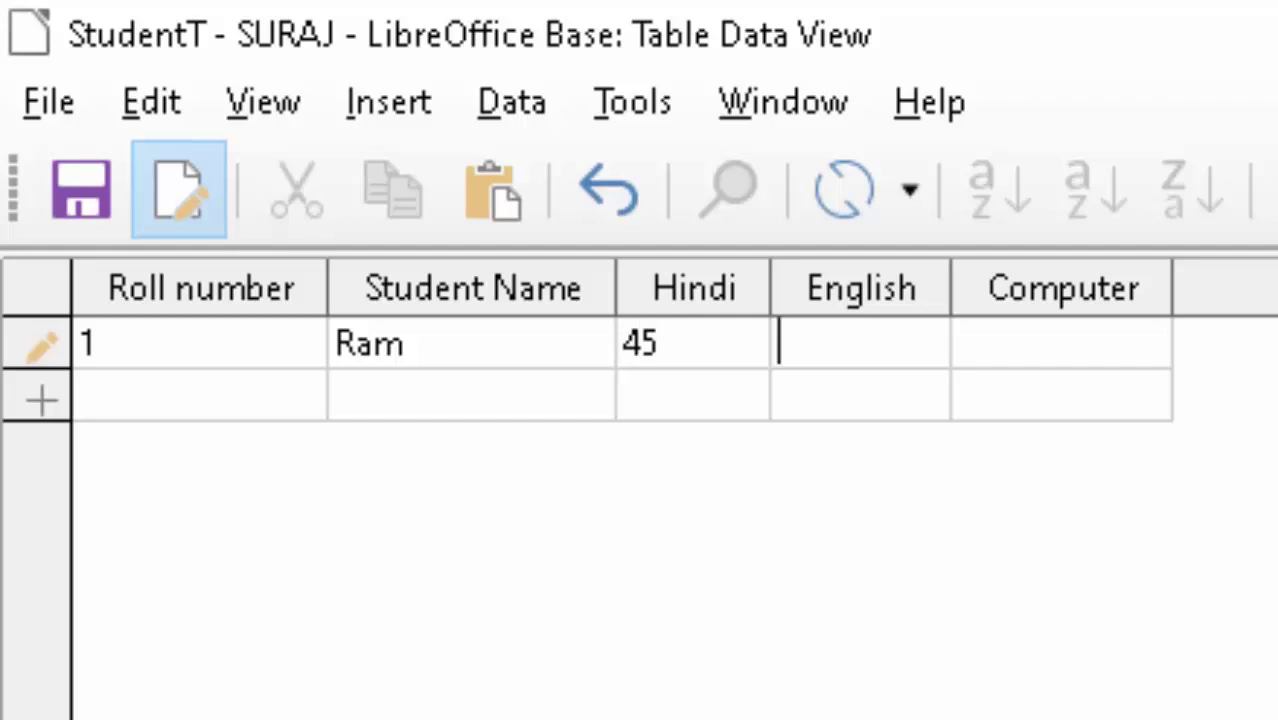
{"action": "type", "text": "66"}
{"action": "key", "text": "Tab"}
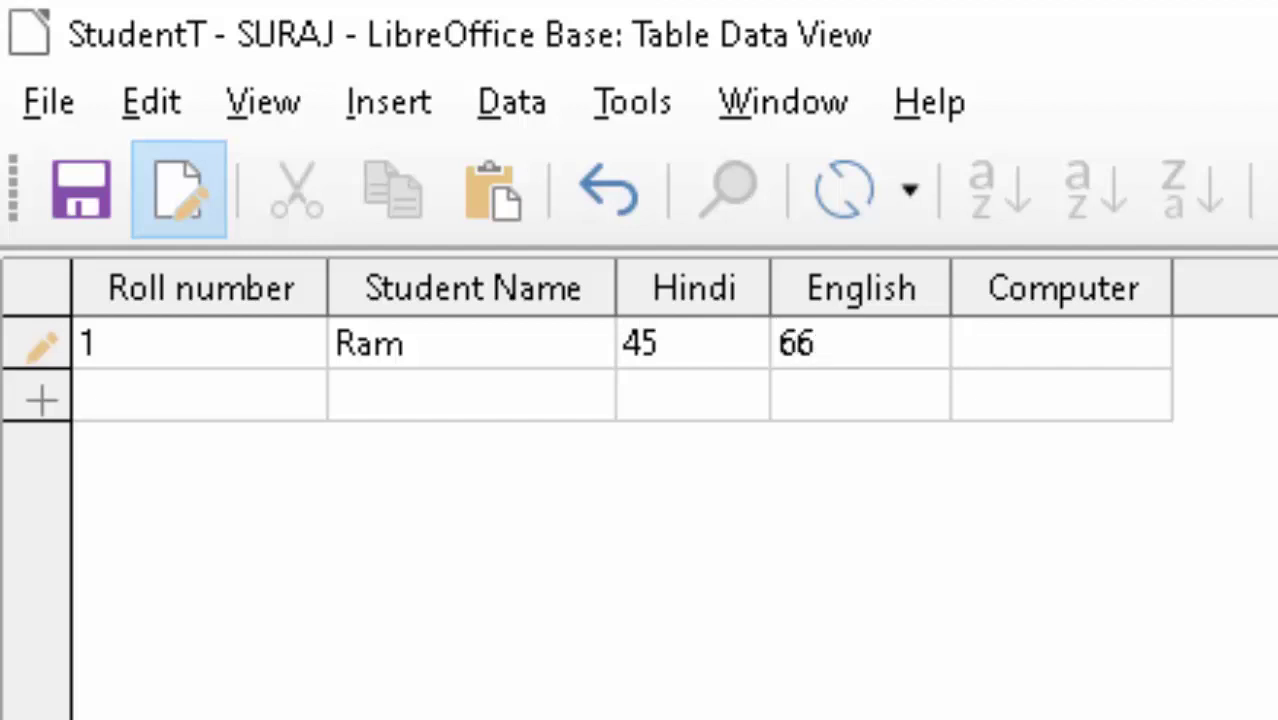
{"action": "type", "text": "49"}
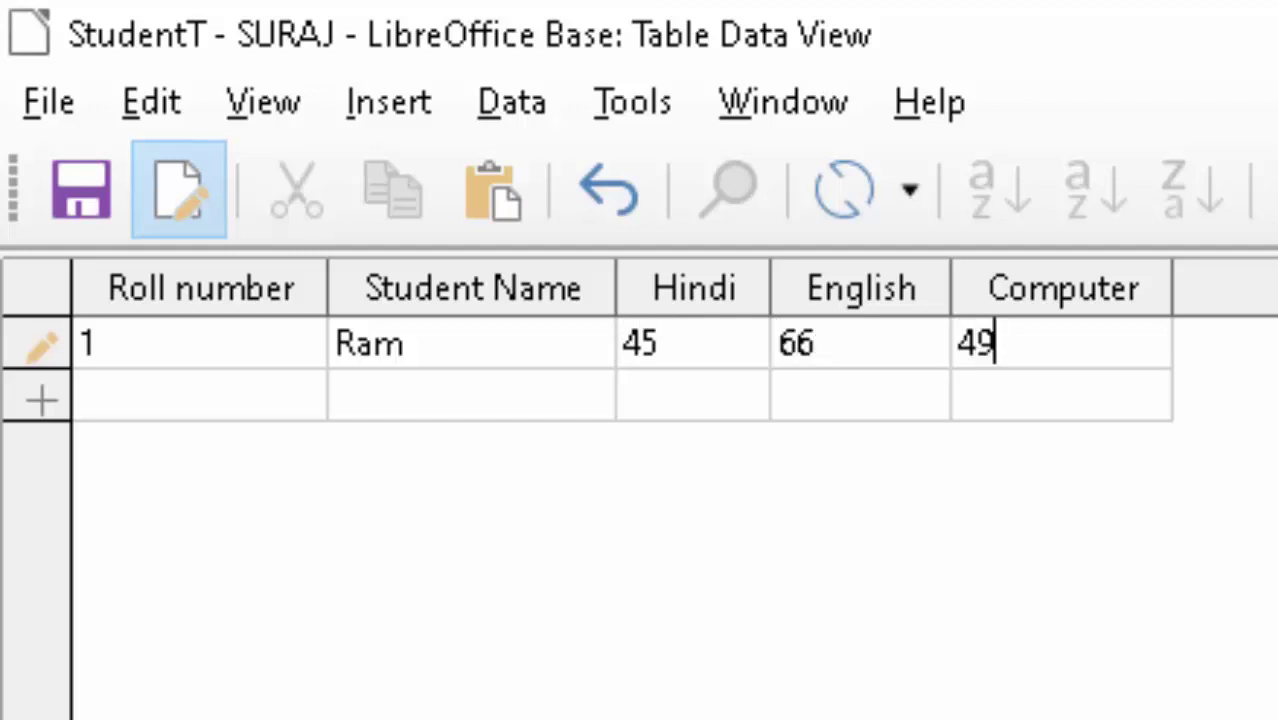
{"action": "key", "text": "Tab"}
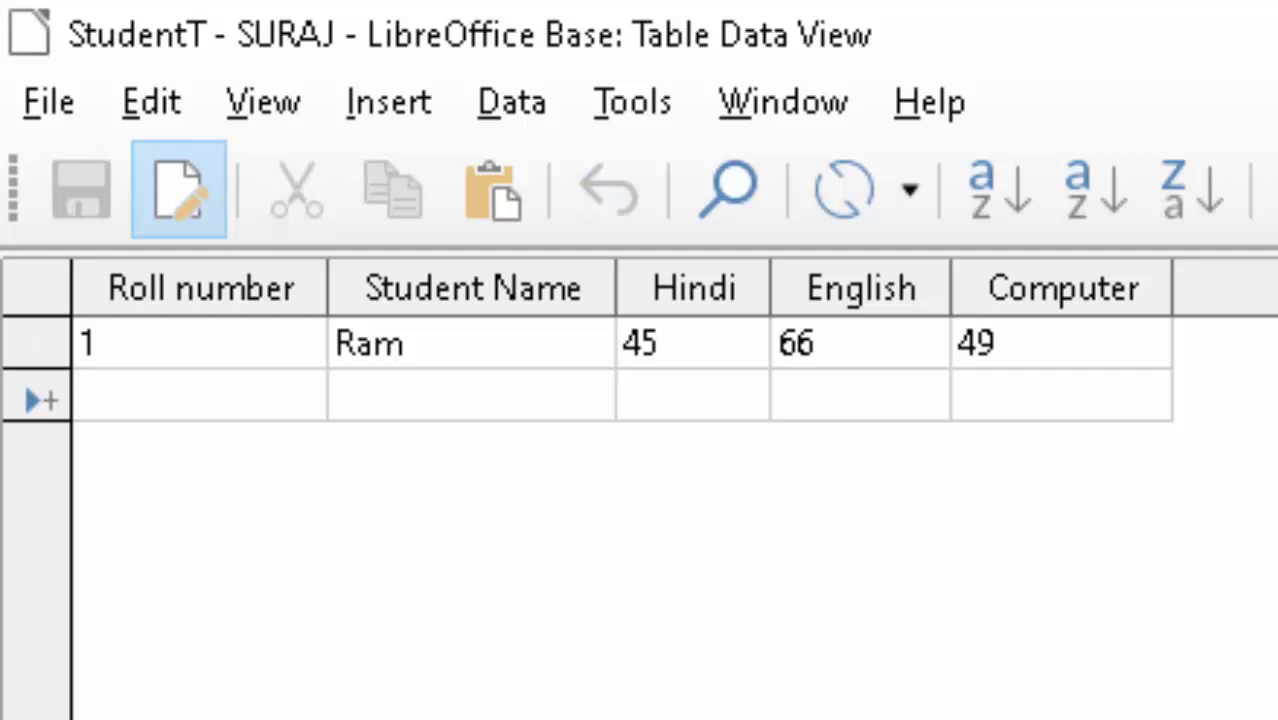
{"action": "type", "text": "2"}
Step: Enter the second record: Avinash with marks 66, 56 and 67
{"action": "left_click", "coordinate": [340, 396]}
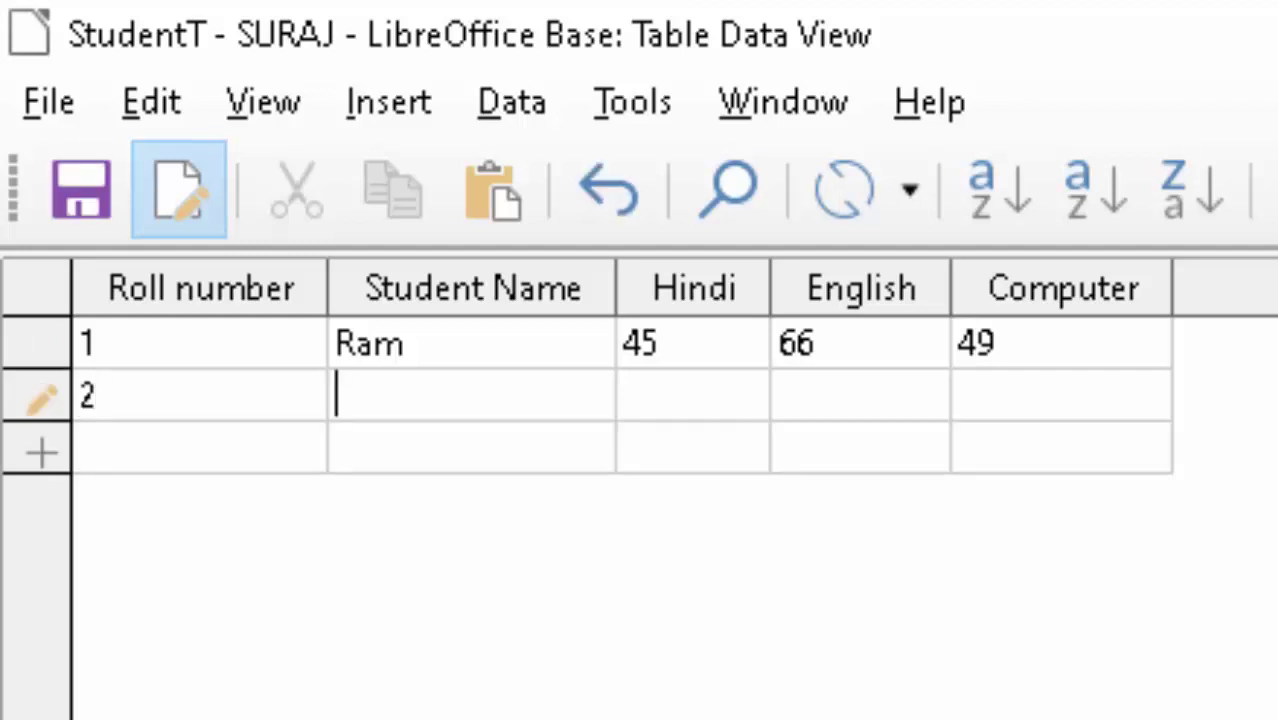
{"action": "type", "text": "A"}
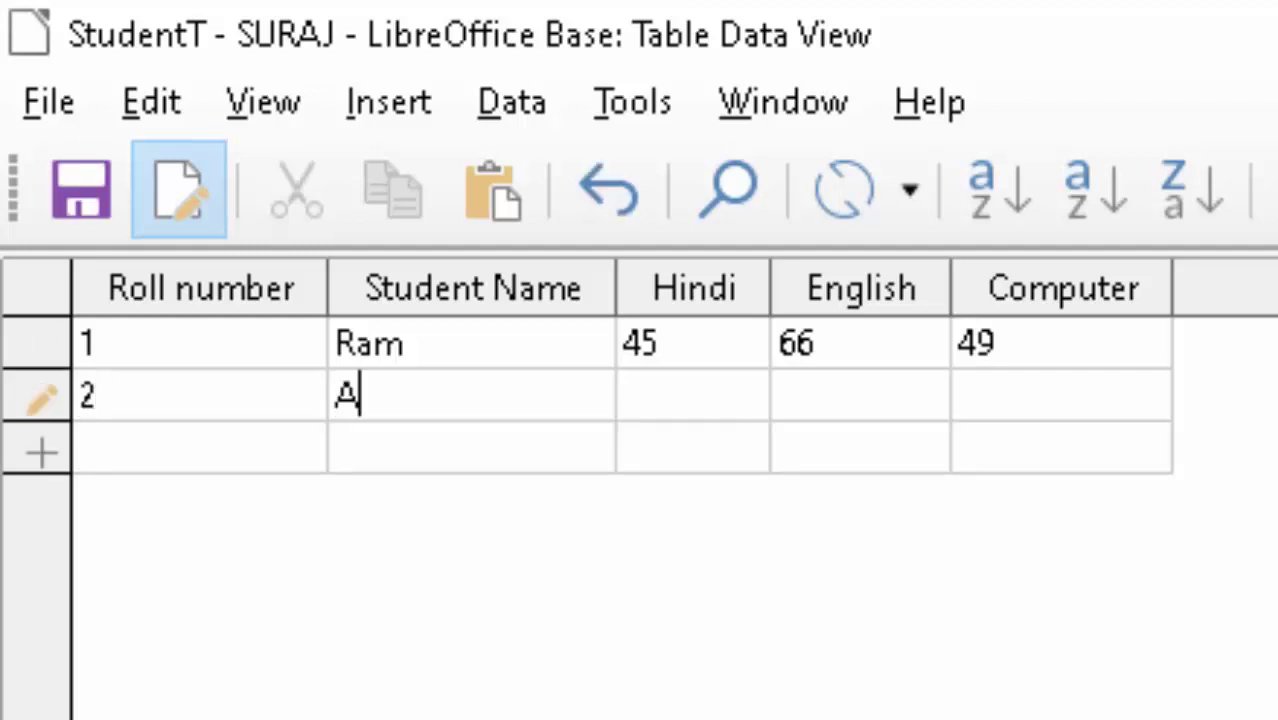
{"action": "type", "text": "vinas"}
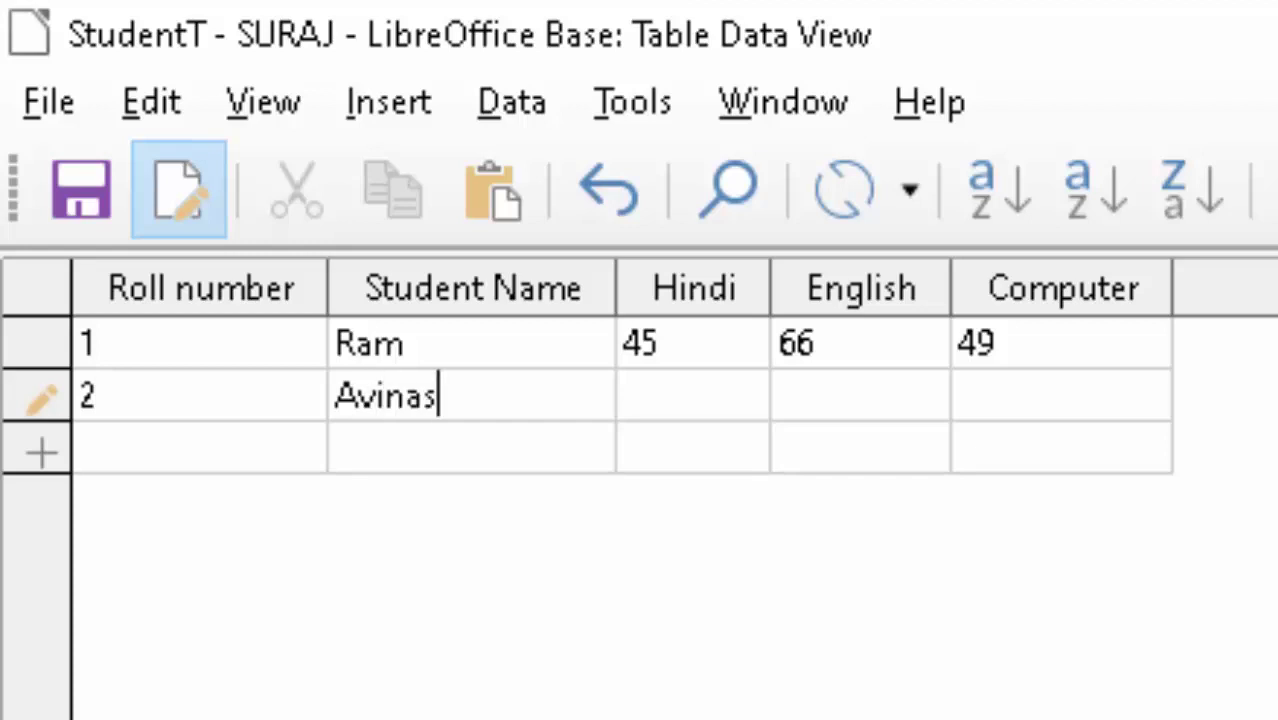
{"action": "type", "text": "h"}
{"action": "key", "text": "Tab"}
{"action": "type", "text": "66"}
{"action": "key", "text": "Tab"}
{"action": "type", "text": "56"}
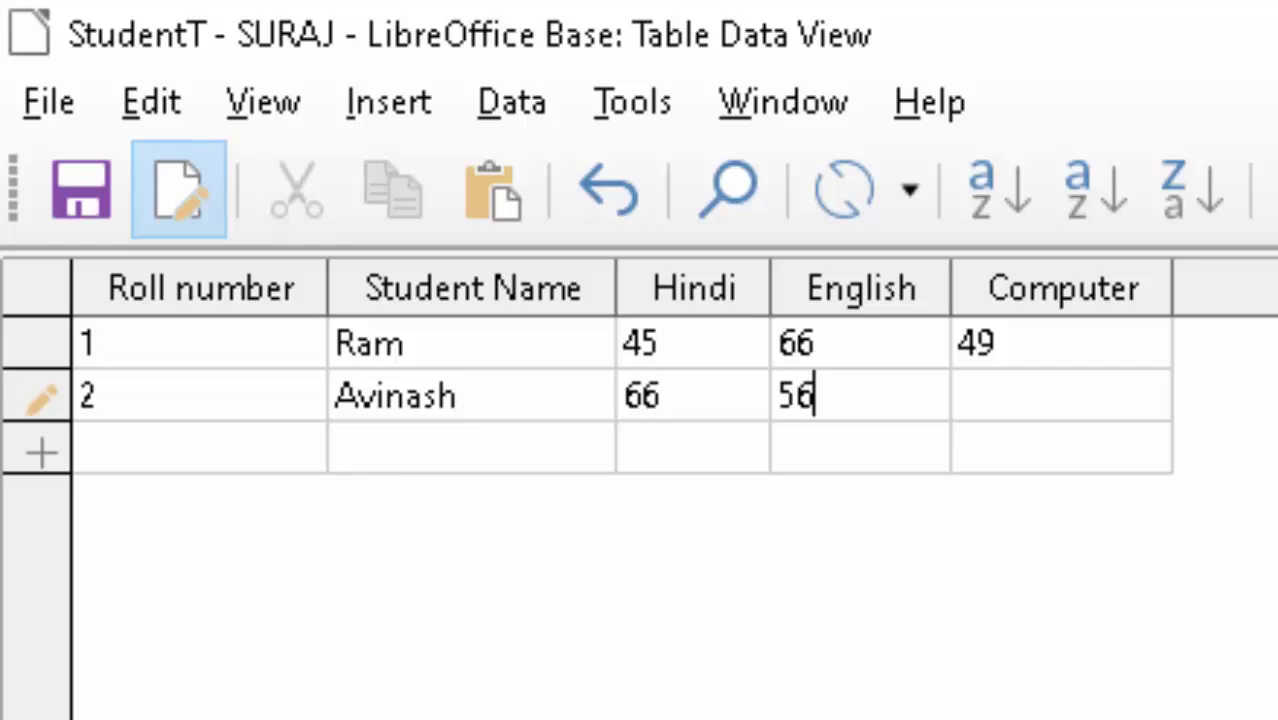
{"action": "key", "text": "Tab"}
{"action": "type", "text": "67"}
{"action": "key", "text": "Tab"}
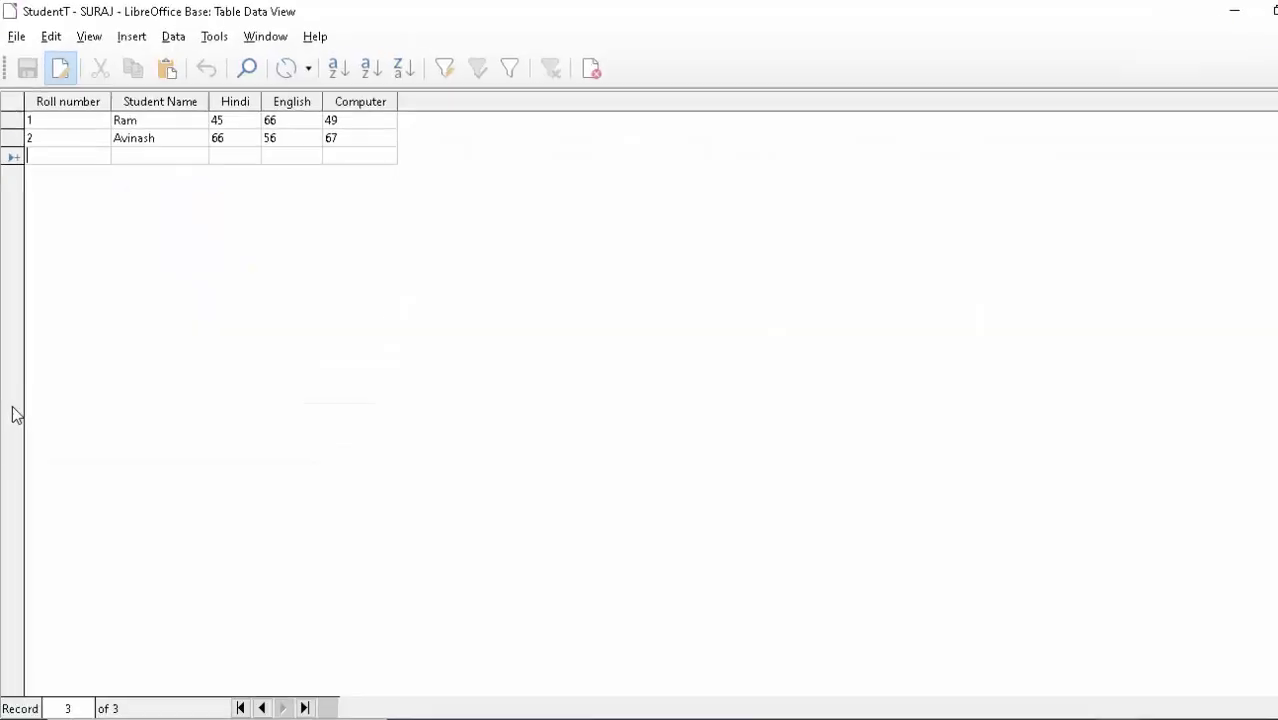
Step: Close and reopen StudentT to check its records, widening the Roll number column
{"action": "key", "text": "ctrl+w"}
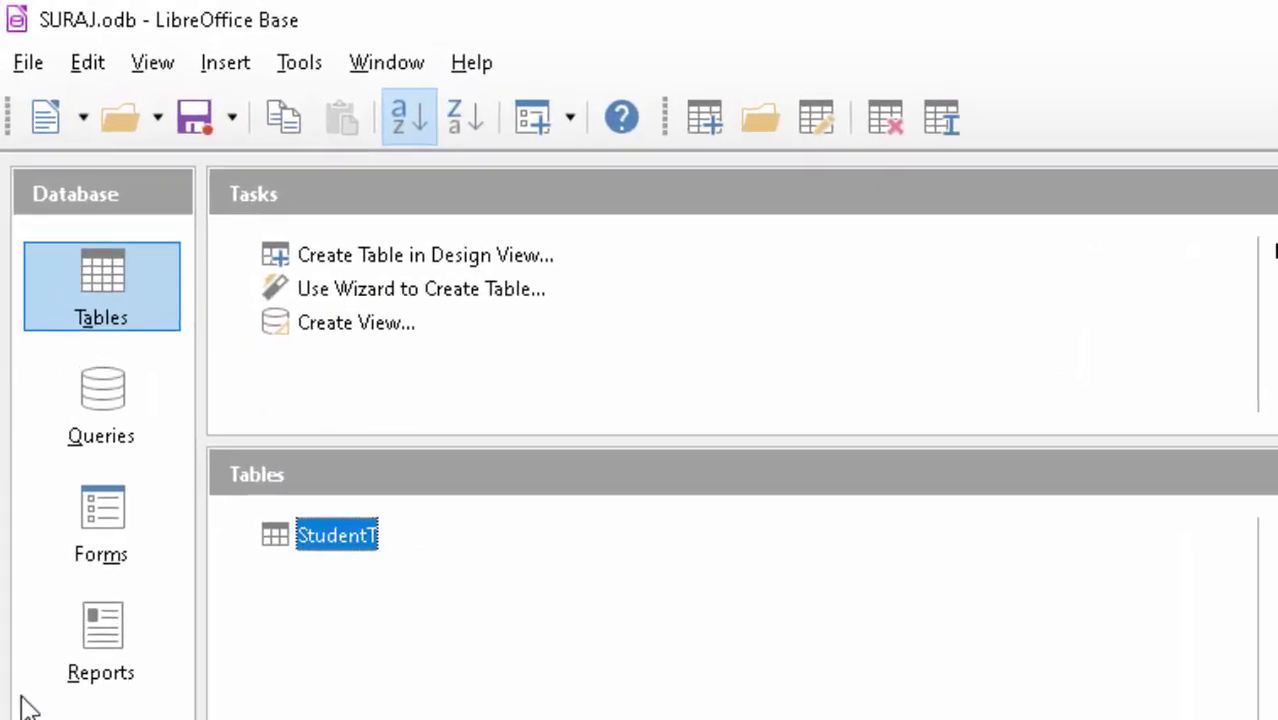
{"action": "key", "text": "Return"}
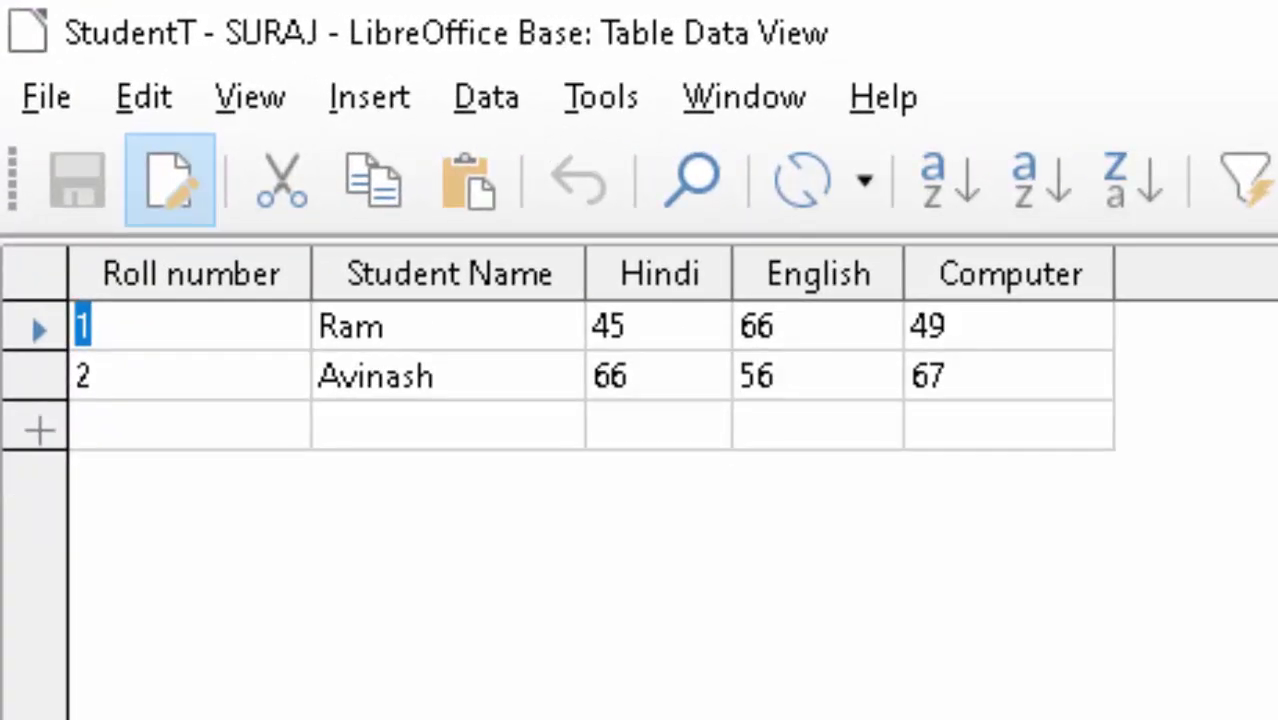
{"action": "left_click_drag", "start_coordinate": [312, 274], "coordinate": [320, 274]}
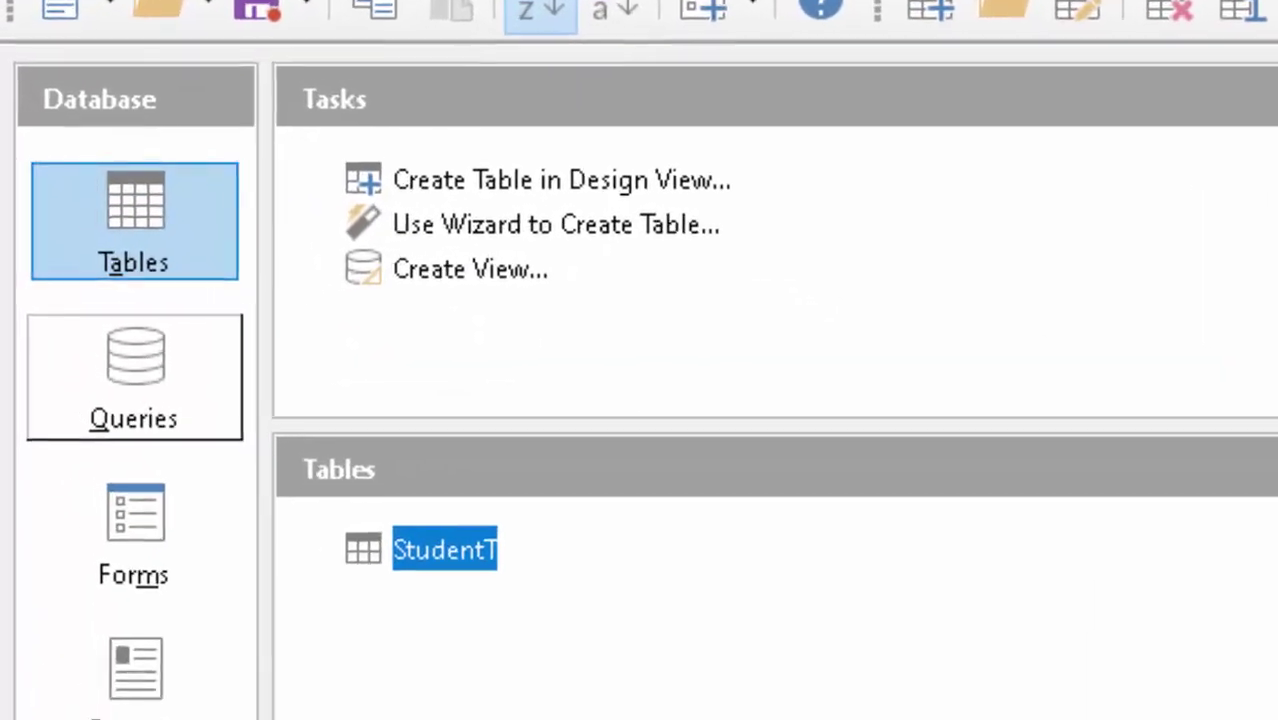
Step: Start a new query design based on the StudentT table
{"action": "left_click", "coordinate": [148, 390]}
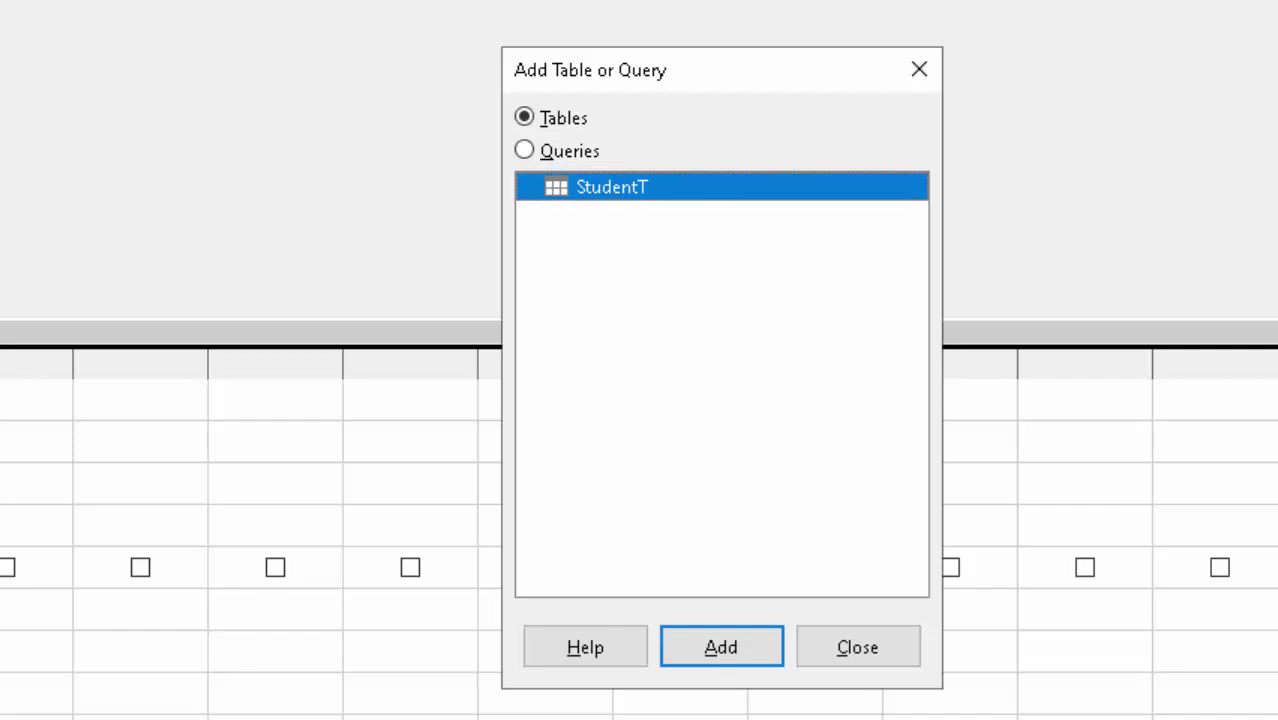
{"action": "left_click", "coordinate": [721, 647]}
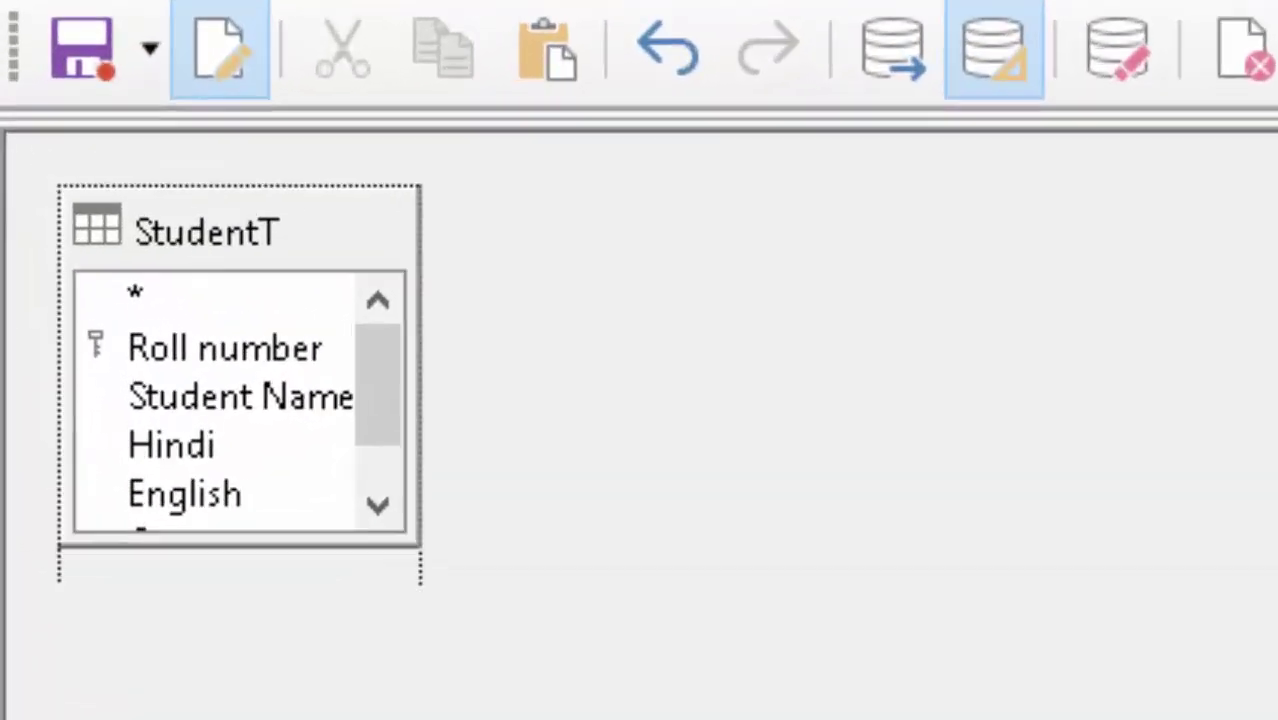
{"action": "left_click_drag", "start_coordinate": [244, 697], "coordinate": [244, 697]}
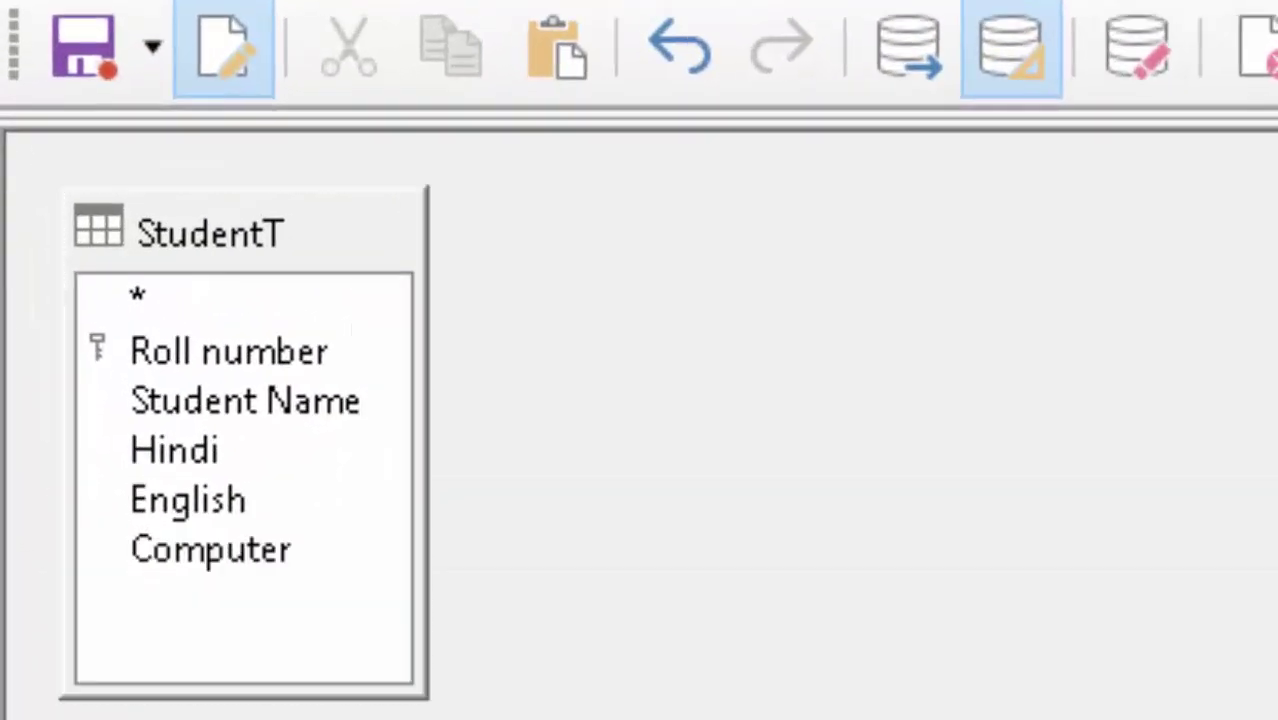
Step: Add Roll number, Student Name, Hindi, English and Computer as query columns
{"action": "left_click", "coordinate": [229, 350]}
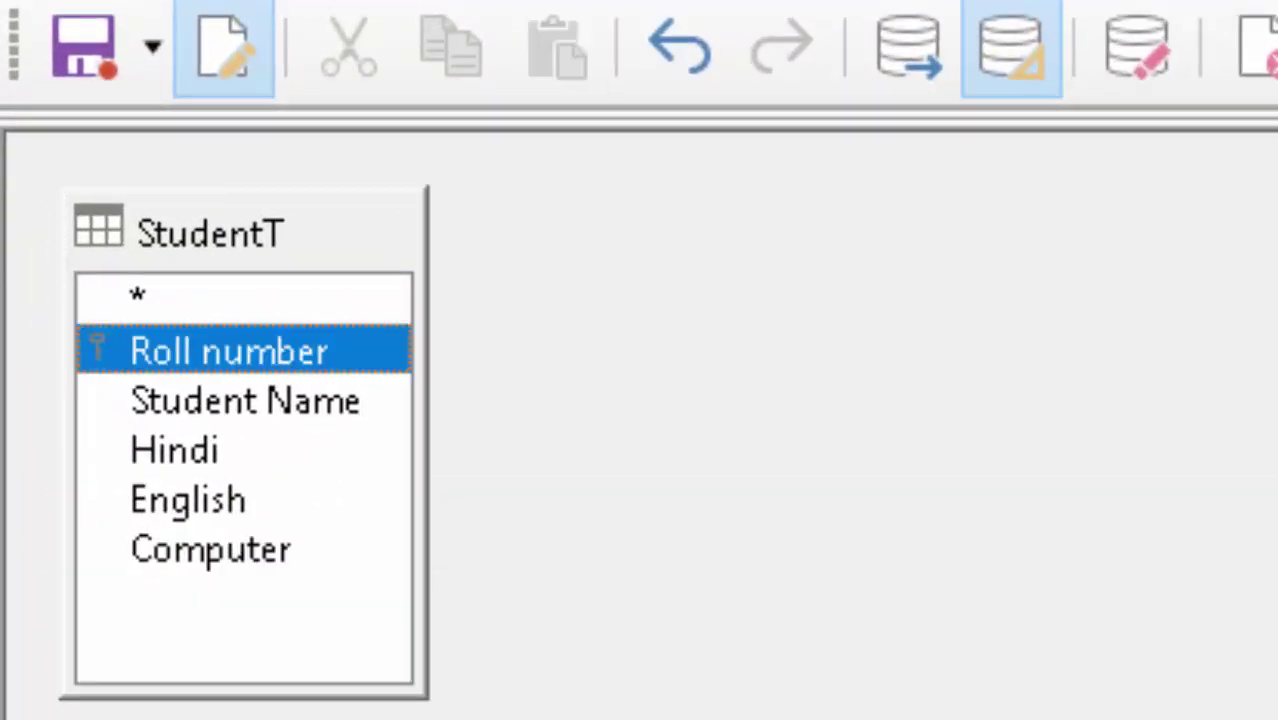
{"action": "key", "text": "Down"}
{"action": "key", "text": "Return"}
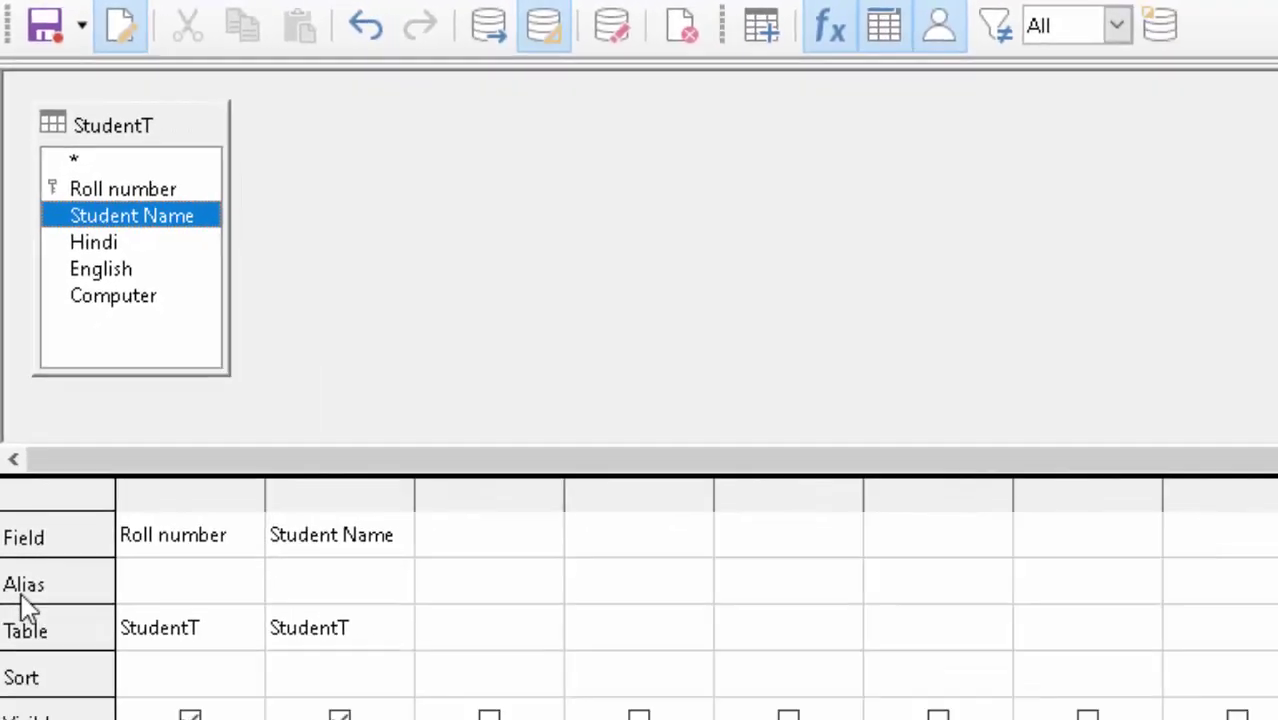
{"action": "key", "text": "Down"}
{"action": "key", "text": "Return"}
{"action": "key", "text": "Down"}
{"action": "key", "text": "Return"}
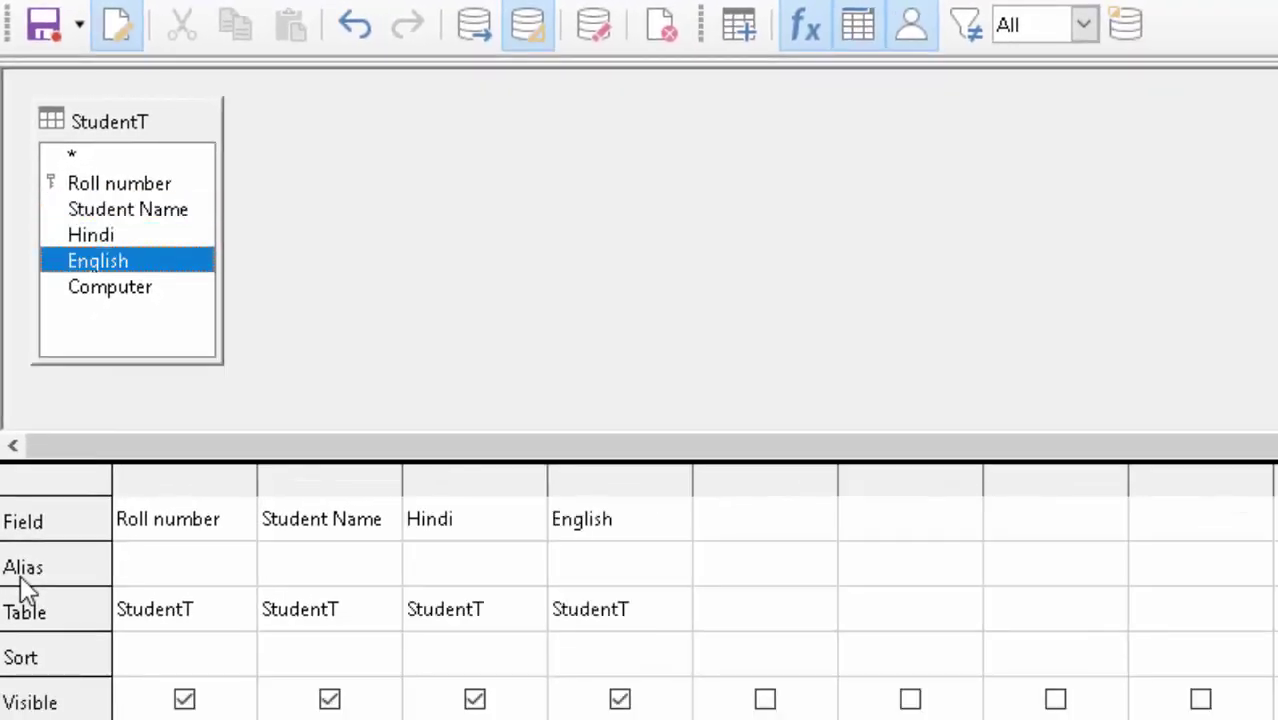
{"action": "key", "text": "Down"}
{"action": "key", "text": "Return"}
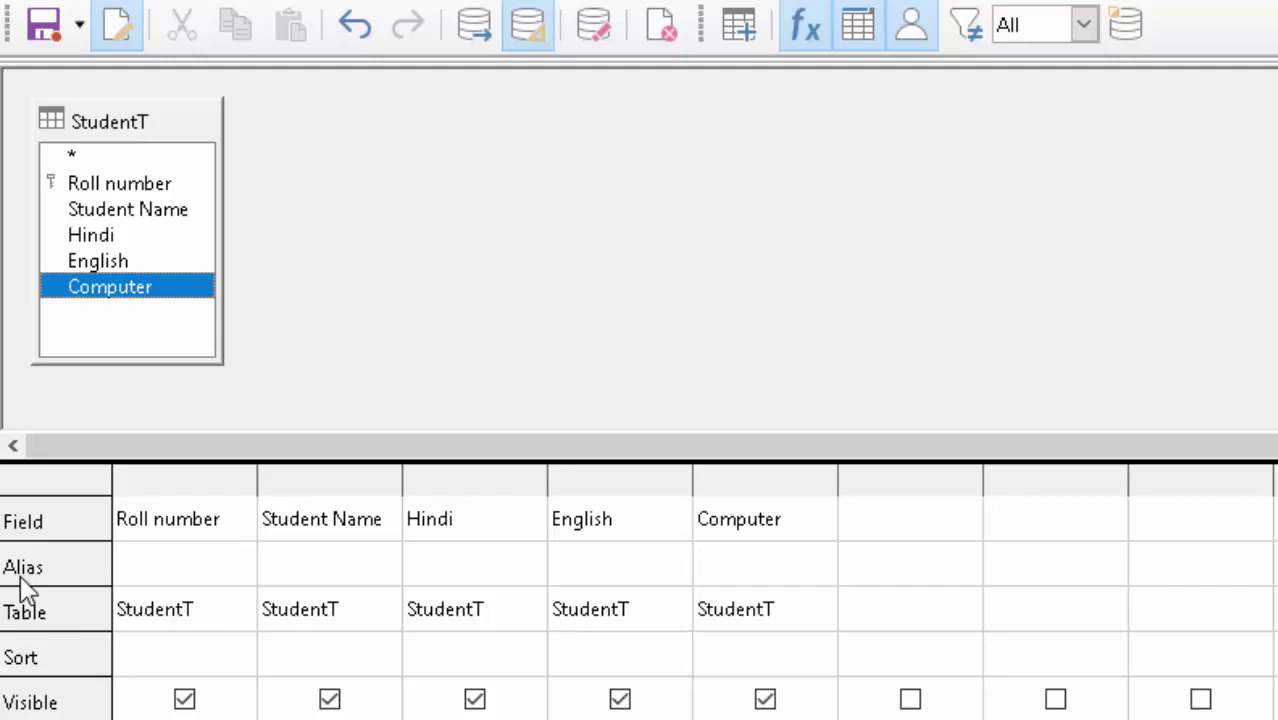
{"action": "key", "text": "Tab"}
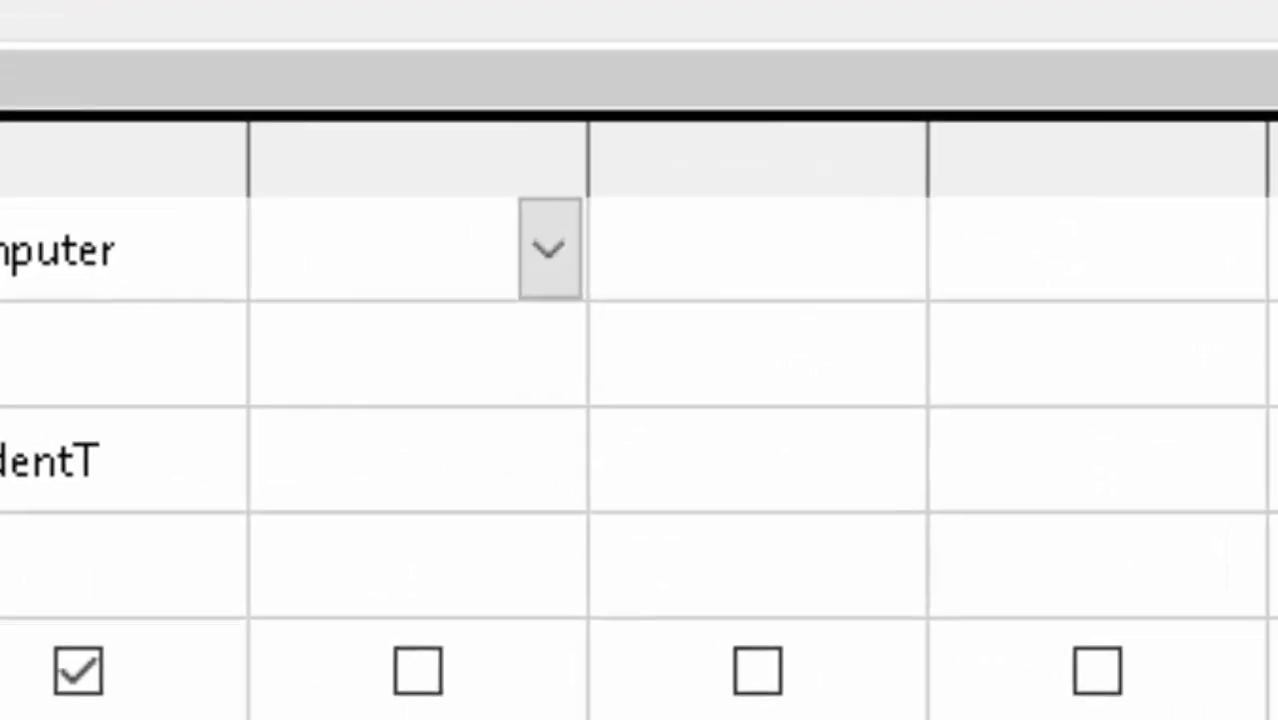
Step: Give the next empty query column the alias Total and widen it
{"action": "left_click", "coordinate": [262, 352]}
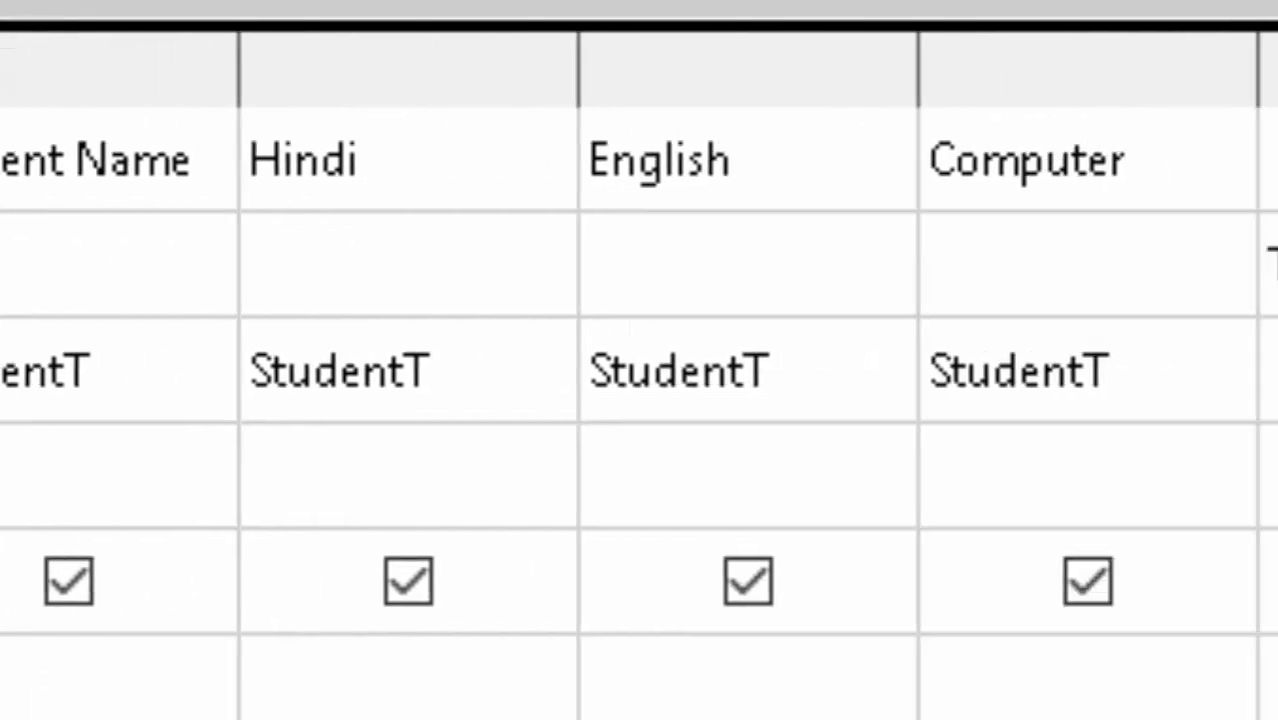
{"action": "type", "text": "Tot"}
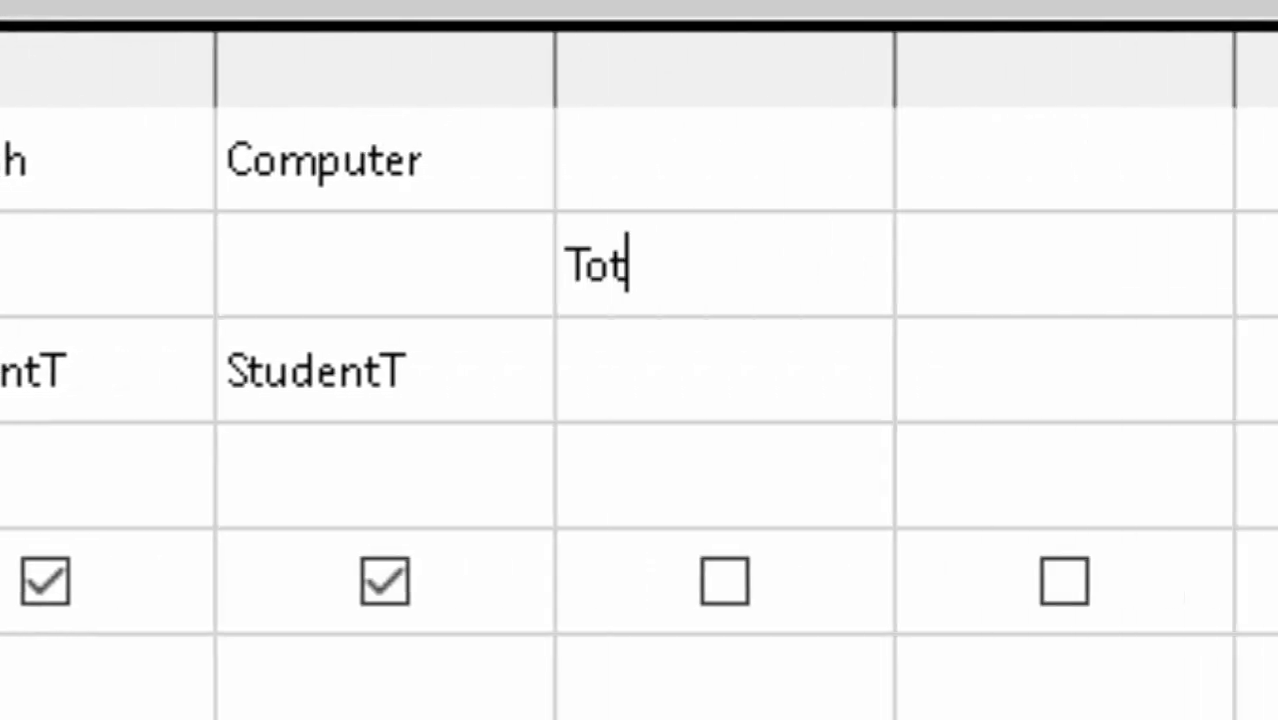
{"action": "type", "text": "al"}
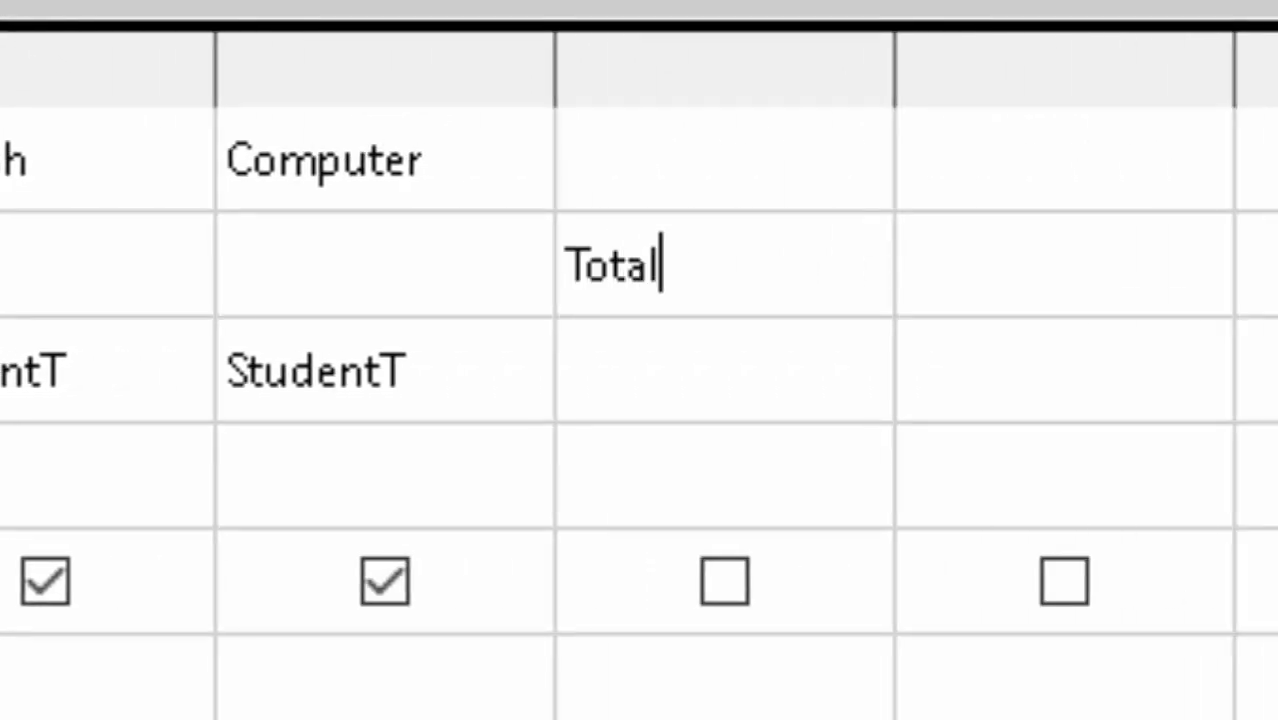
{"action": "left_click", "coordinate": [700, 160]}
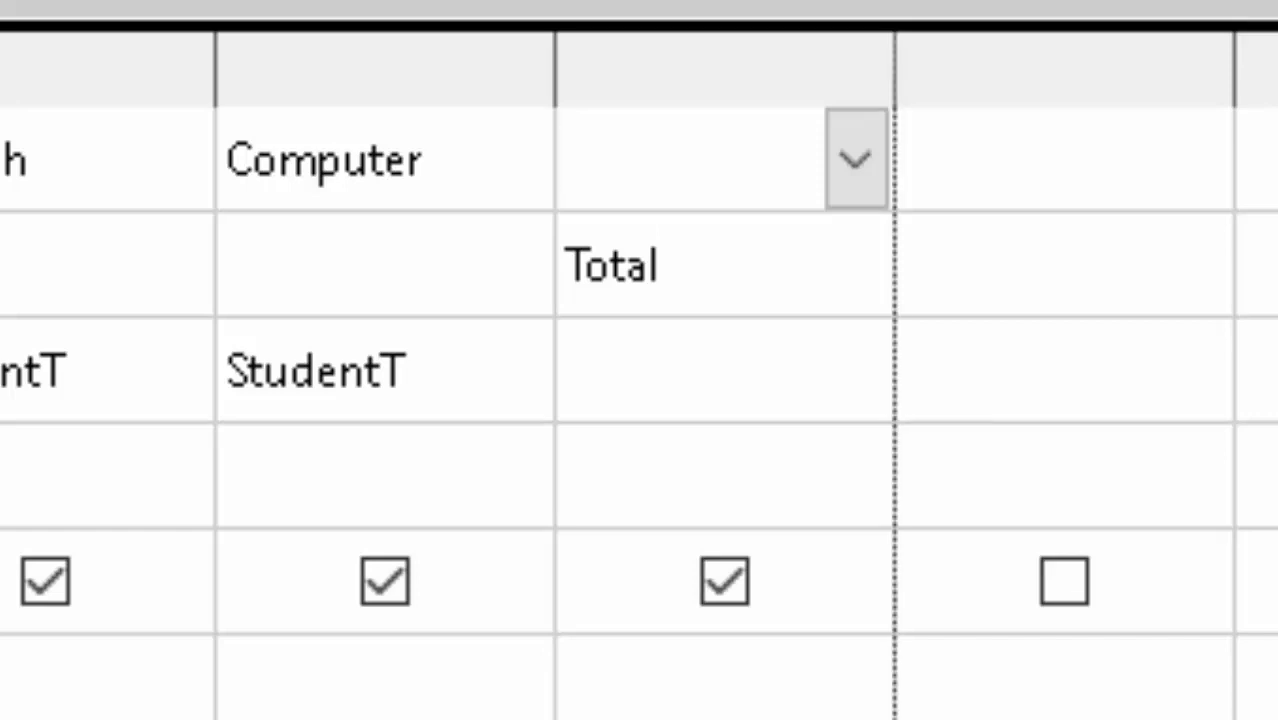
{"action": "left_click_drag", "start_coordinate": [895, 70], "coordinate": [1150, 70]}
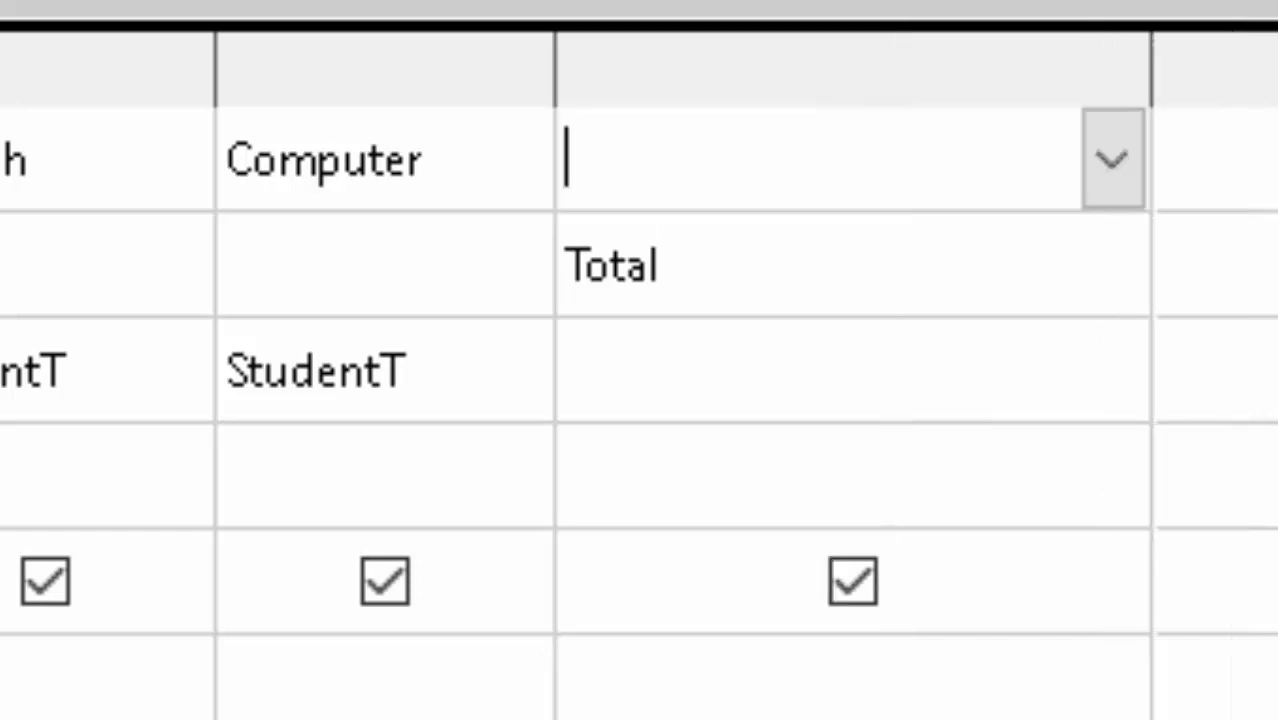
Step: Set that column's field to "Hindi"+"English"+"Computer" and widen it to show the formula
{"action": "right_click", "coordinate": [684, 145]}
{"action": "key", "text": "Escape"}
{"action": "type", "text": "["}
{"action": "key", "text": "BackSpace"}
{"action": "type", "text": "\""}
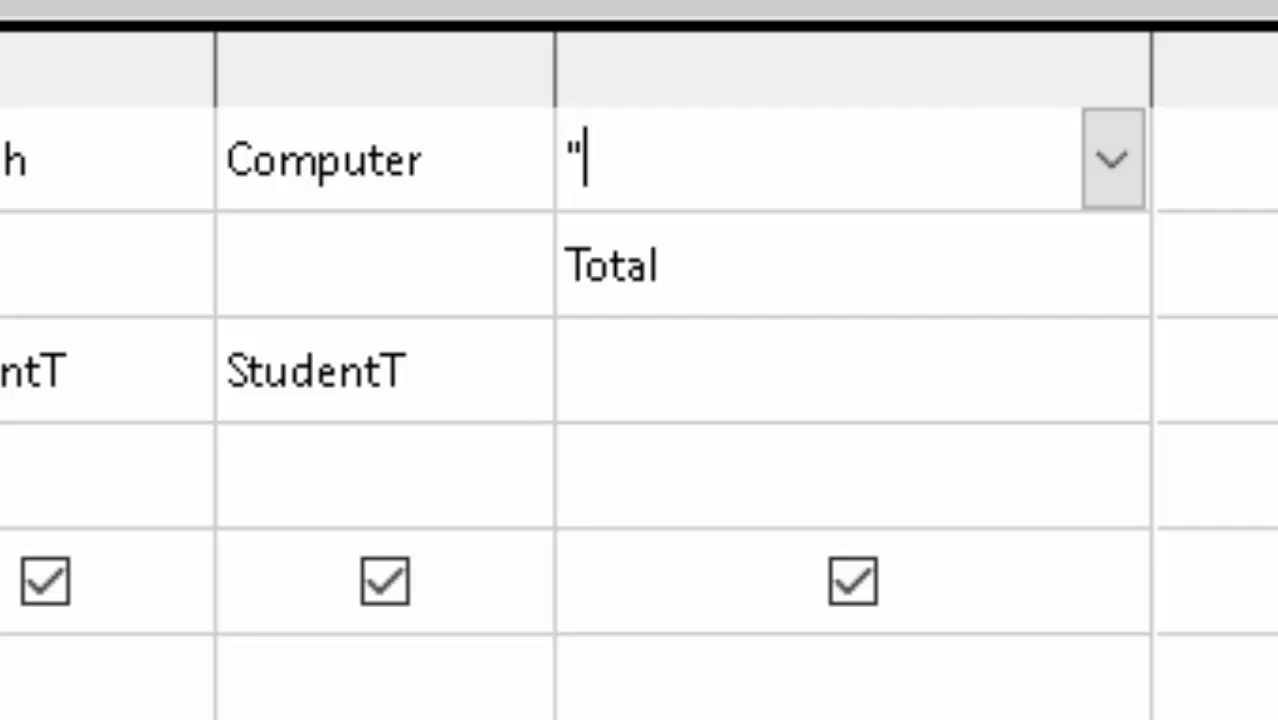
{"action": "type", "text": "H"}
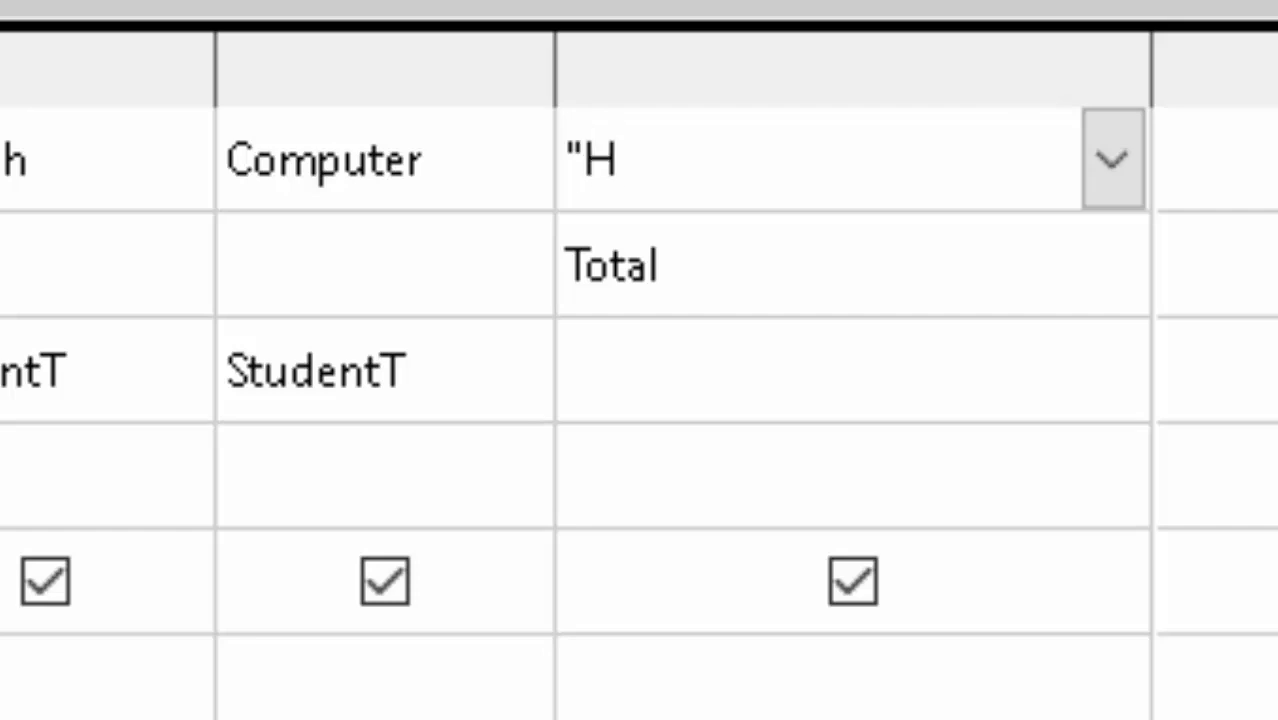
{"action": "type", "text": "indi"}
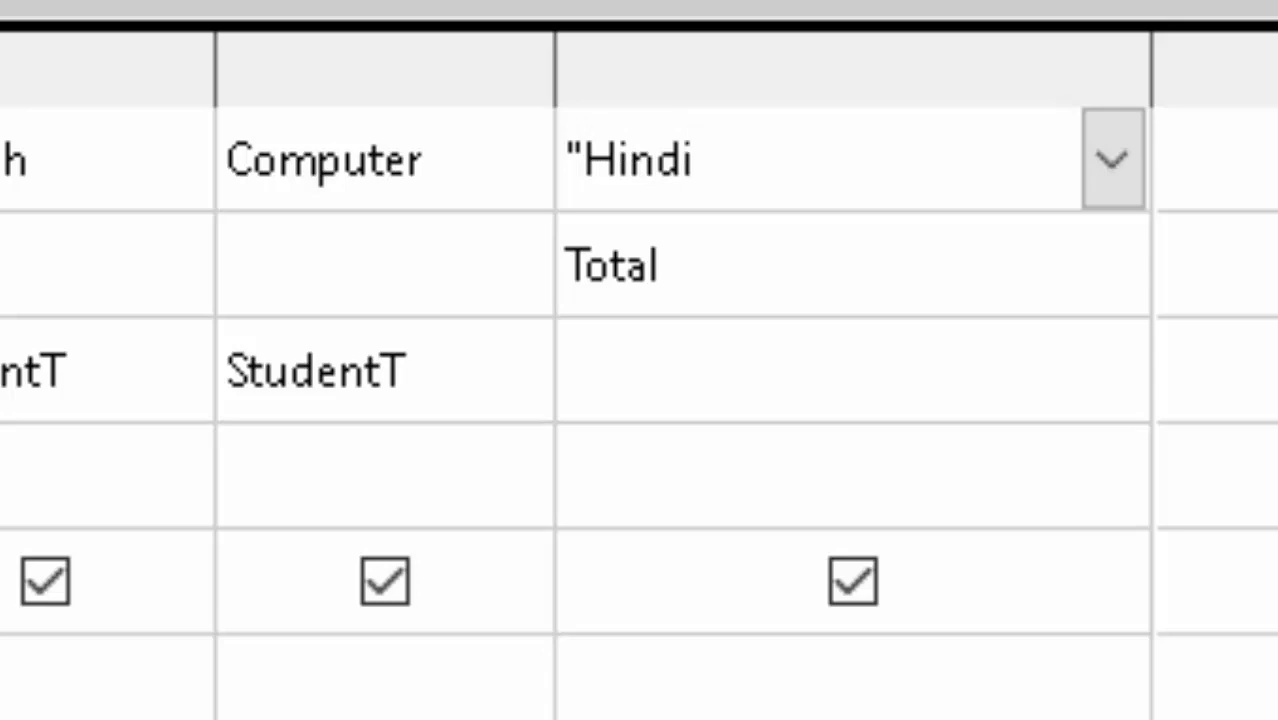
{"action": "type", "text": "\" +"}
{"action": "type", "text": "\""}
{"action": "type", "text": "Eng"}
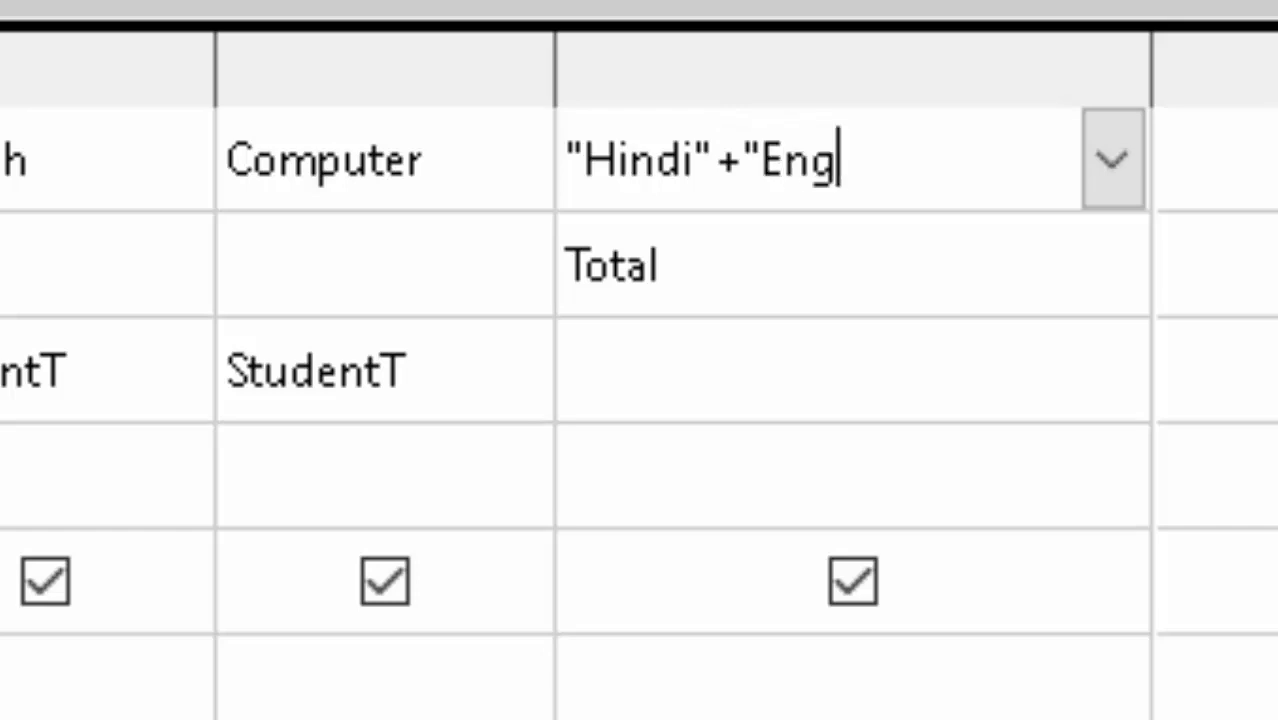
{"action": "type", "text": "lish"}
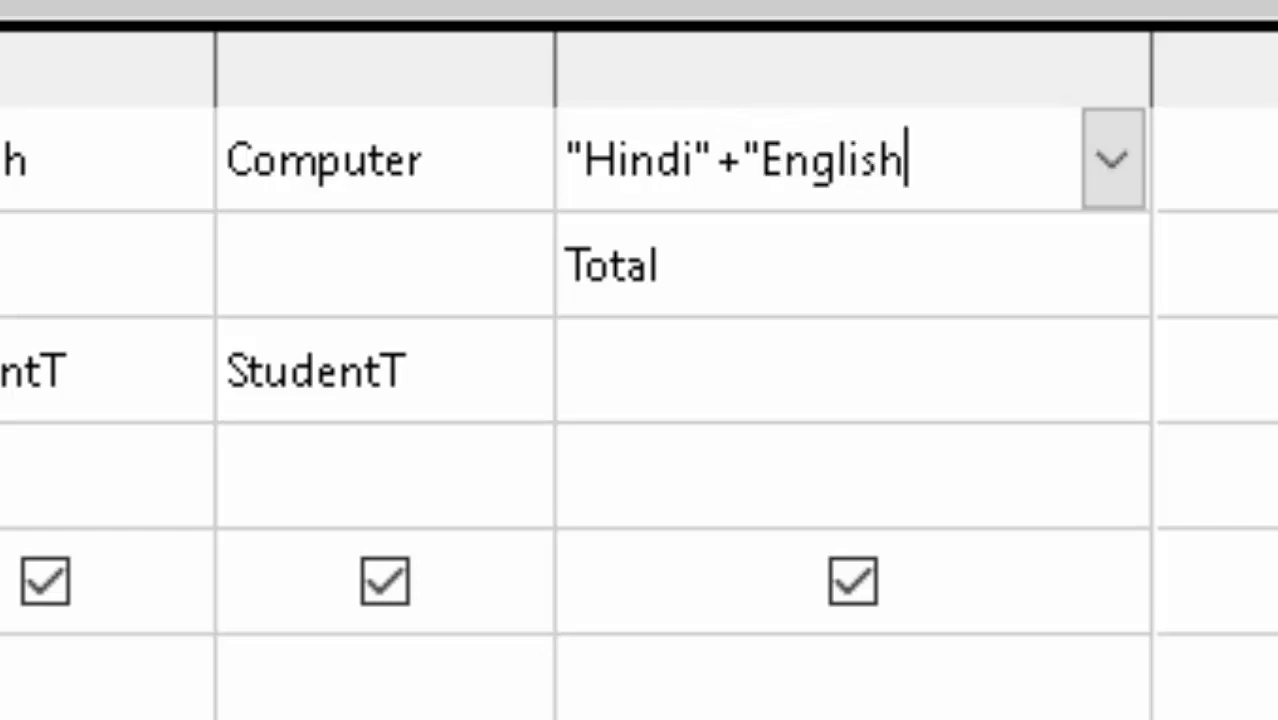
{"action": "type", "text": "\""}
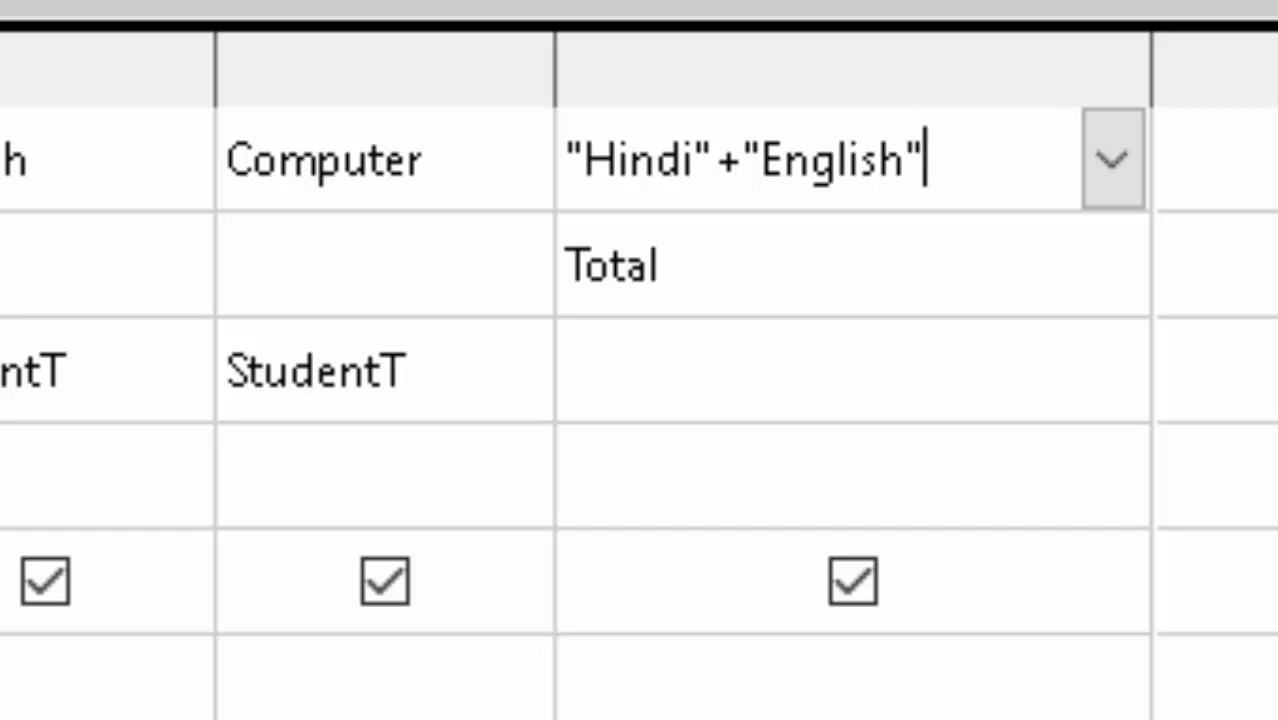
{"action": "type", "text": "+"}
{"action": "type", "text": "C"}
{"action": "type", "text": "omput"}
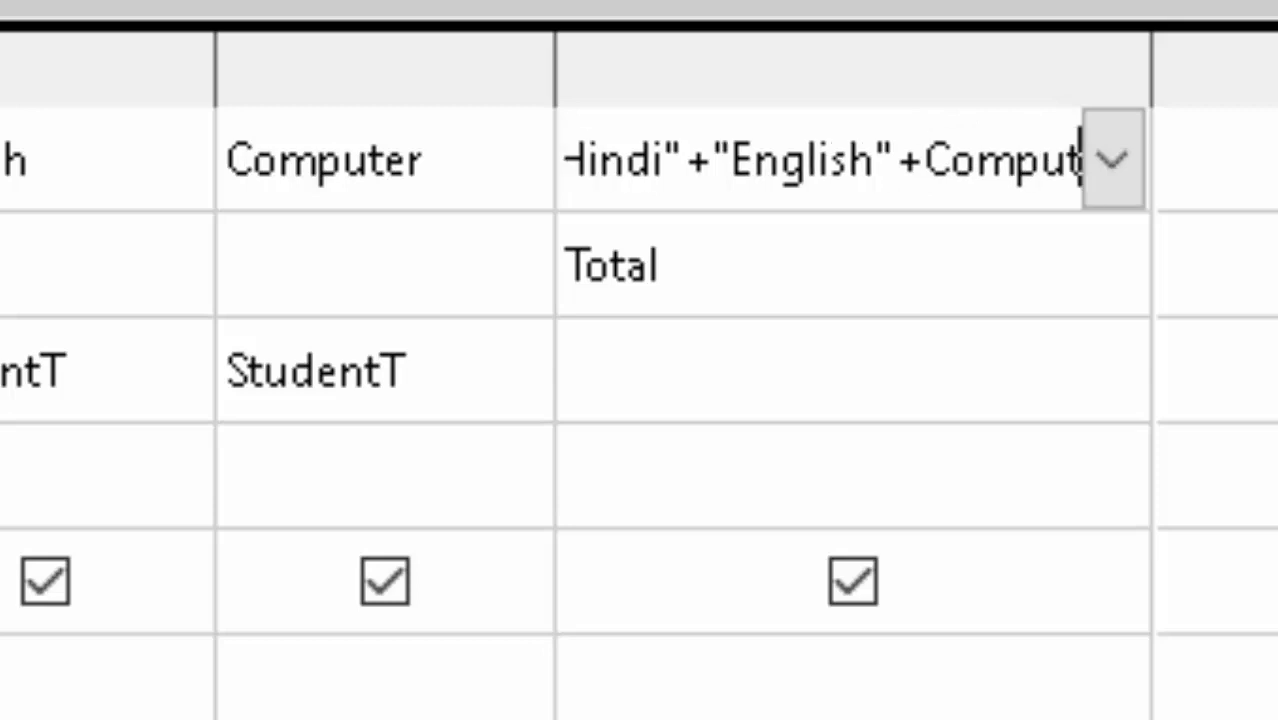
{"action": "type", "text": "er"}
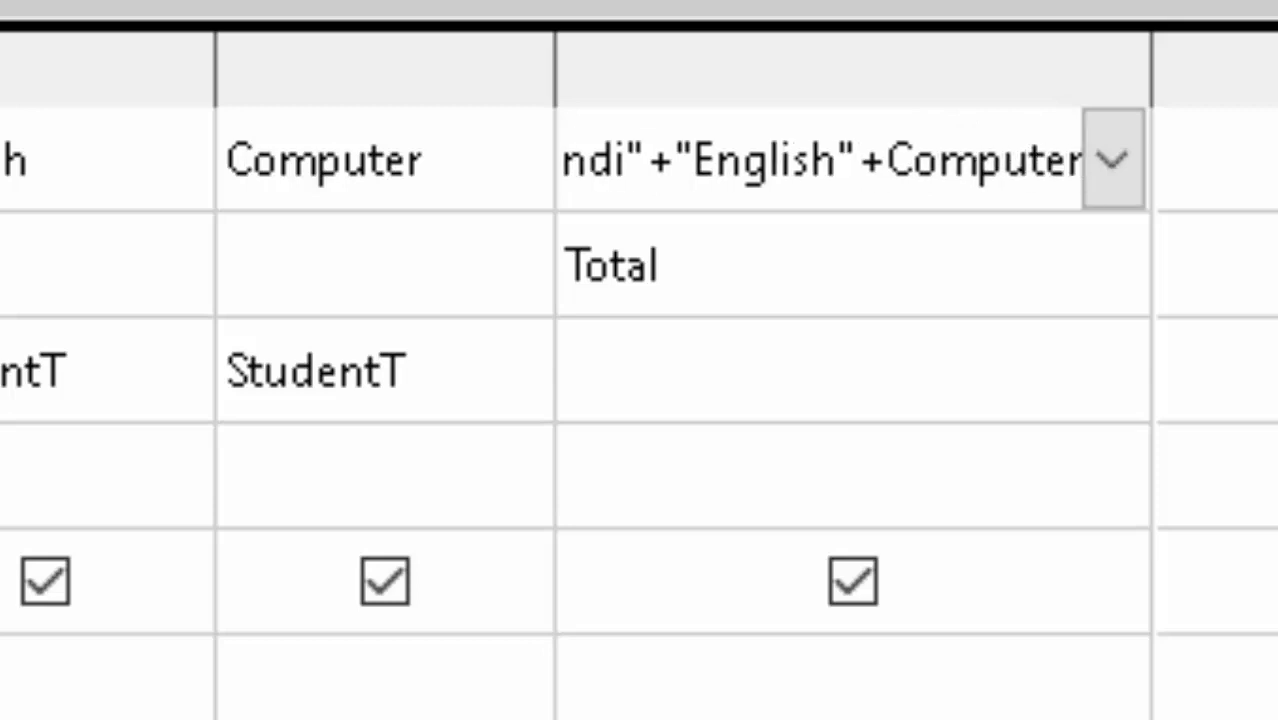
{"action": "type", "text": "\""}
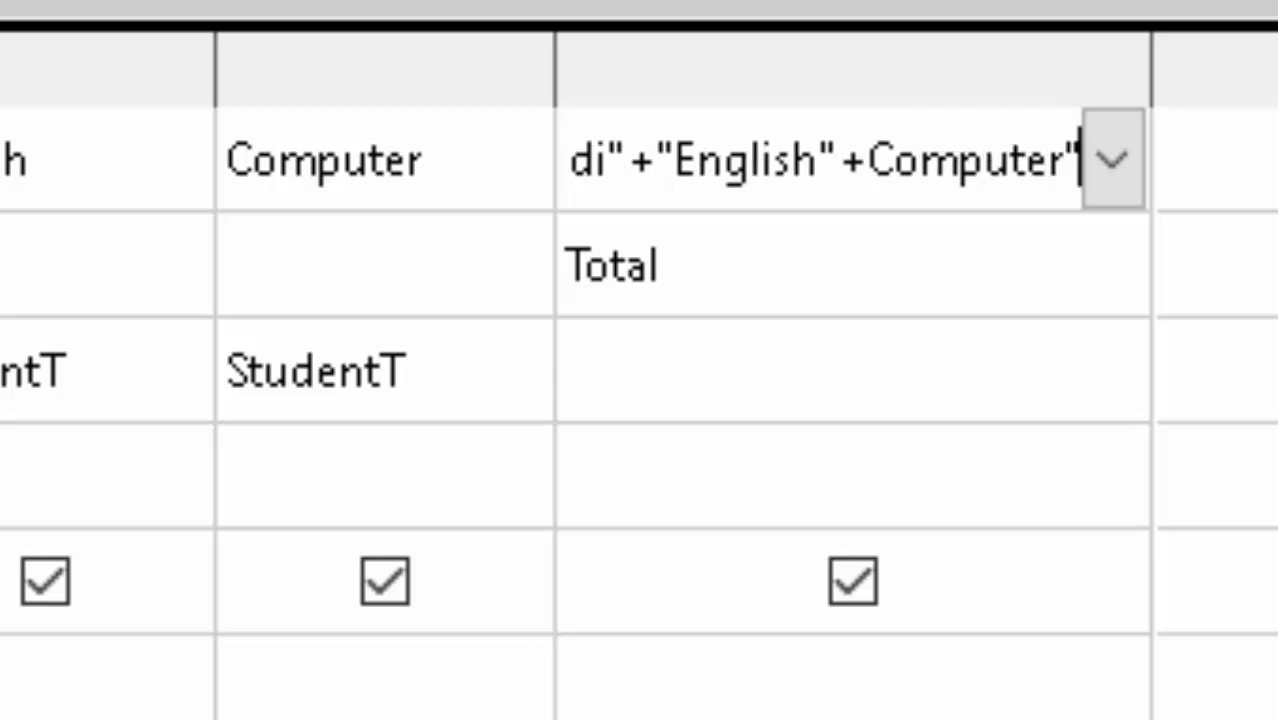
{"action": "left_click", "coordinate": [868, 160]}
{"action": "type", "text": "\""}
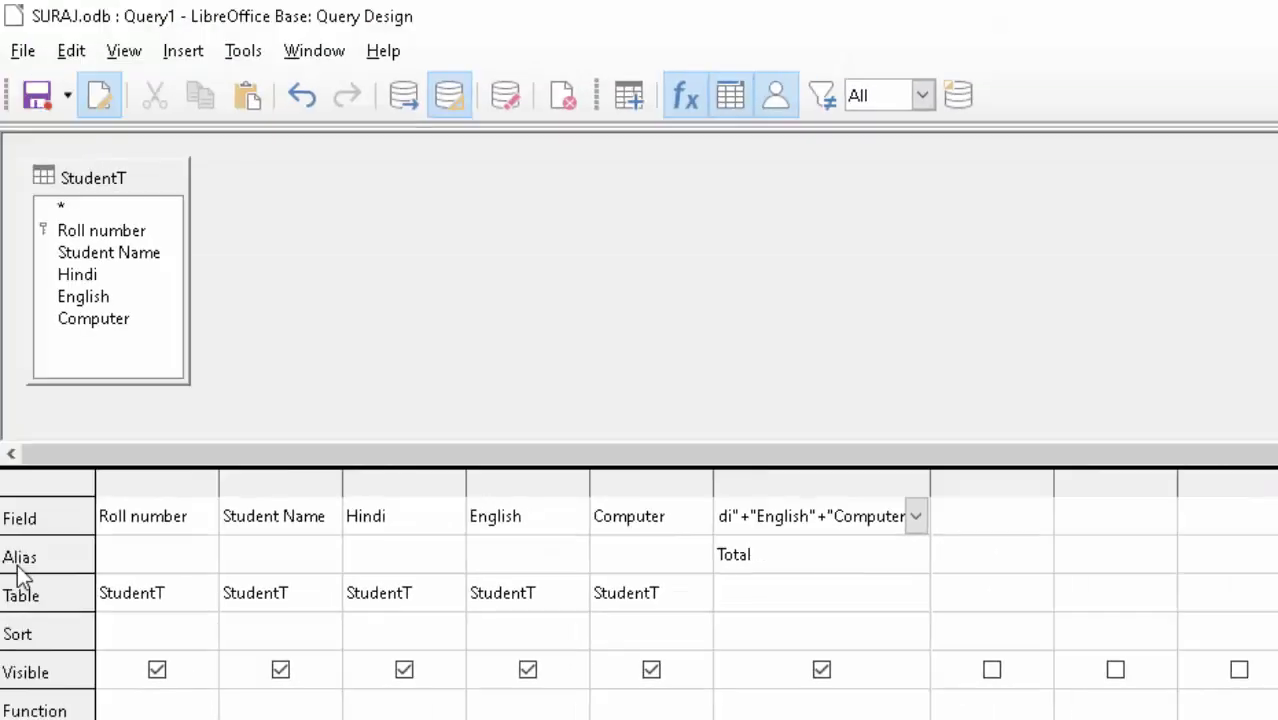
{"action": "left_click_drag", "start_coordinate": [930, 485], "coordinate": [1090, 485]}
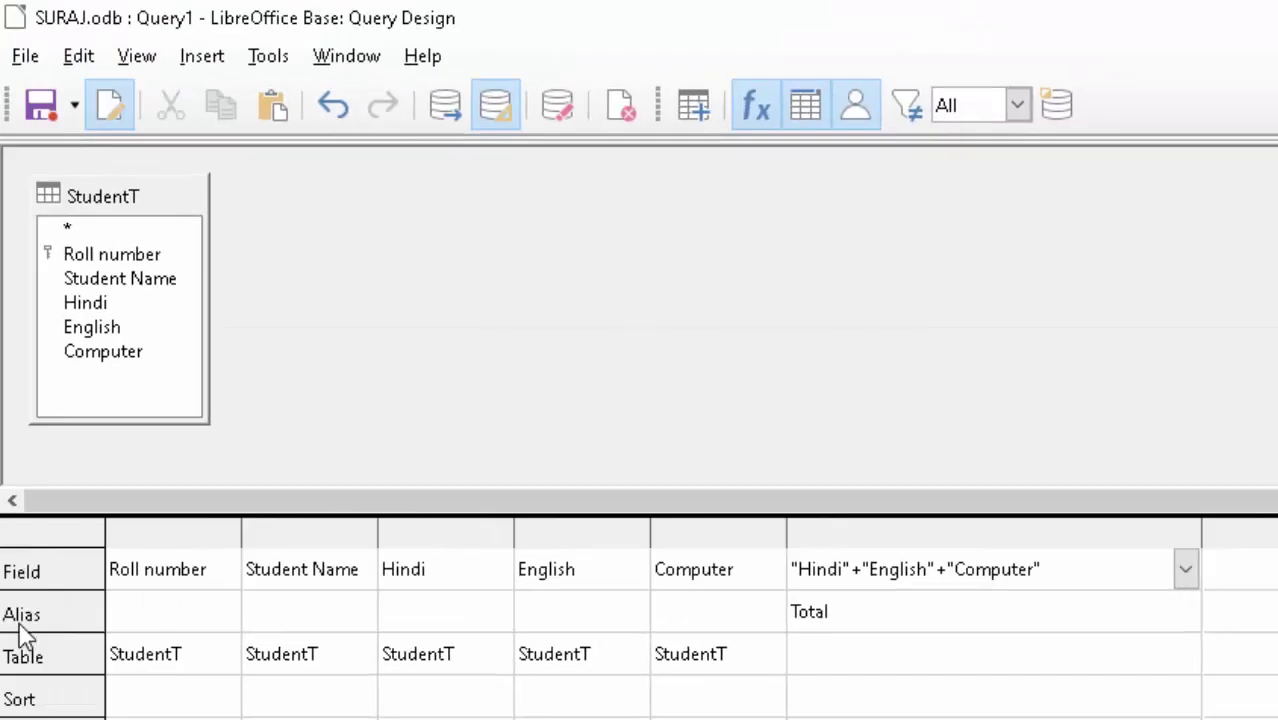
Step: Save the query under the name StudentQ instead of Query1
{"action": "key", "text": "ctrl+s"}
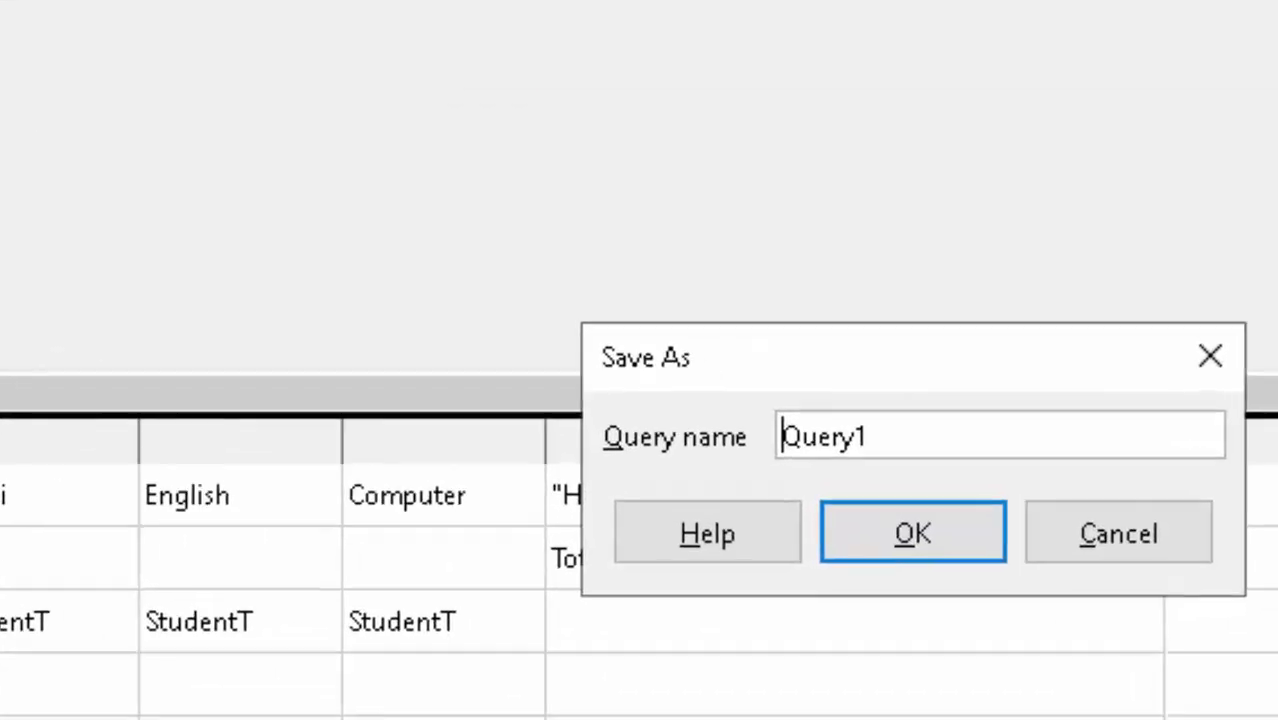
{"action": "key", "text": "End"}
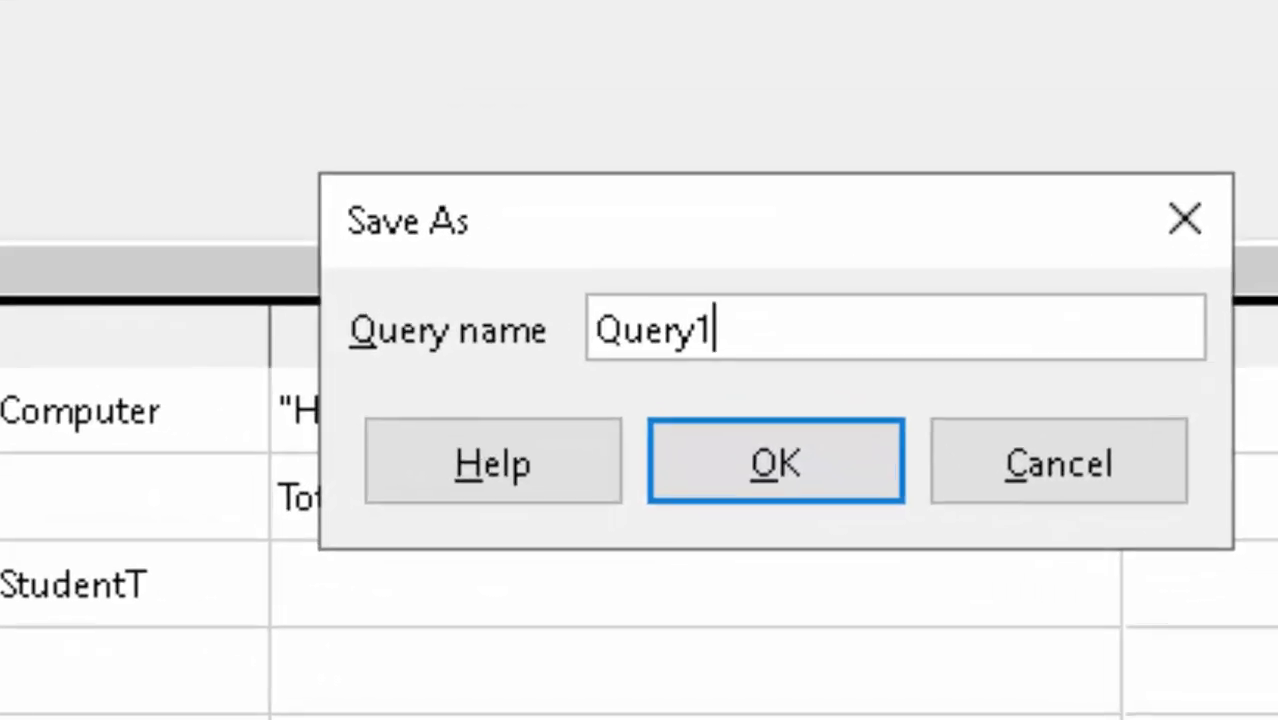
{"action": "key", "text": "shift+Home"}
{"action": "key", "text": "BackSpace"}
{"action": "type", "text": "S"}
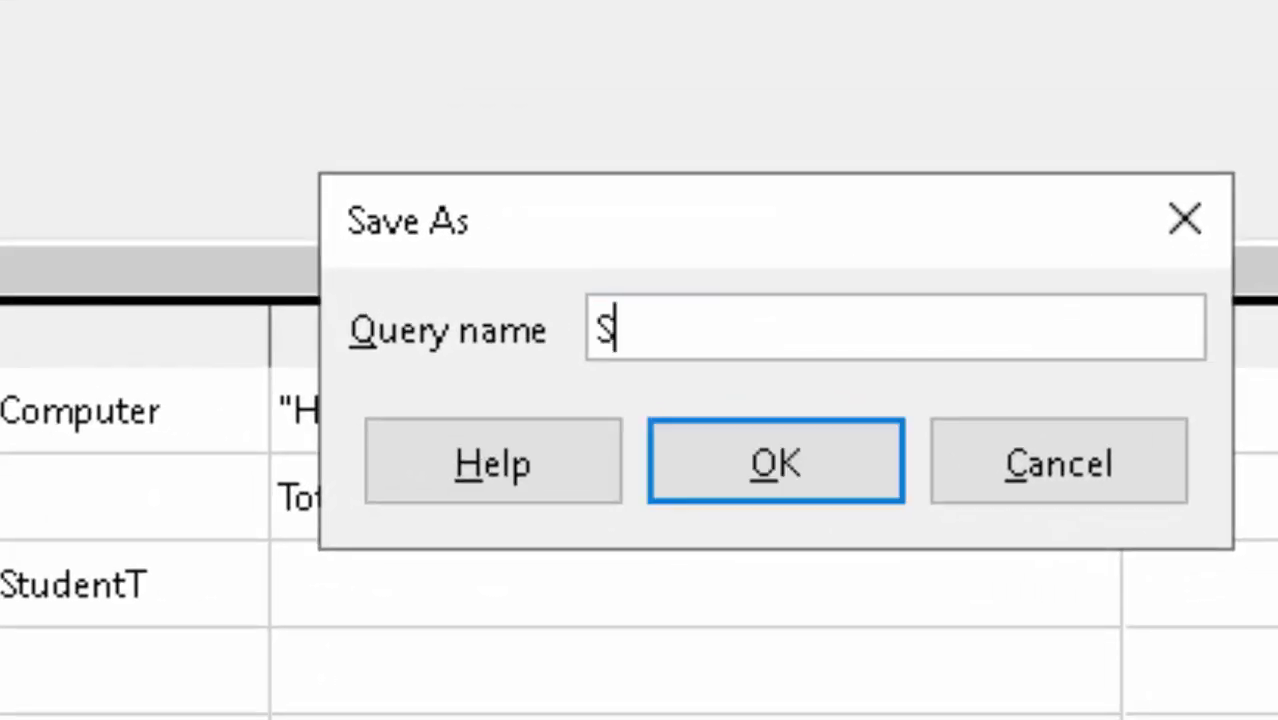
{"action": "type", "text": "tuden"}
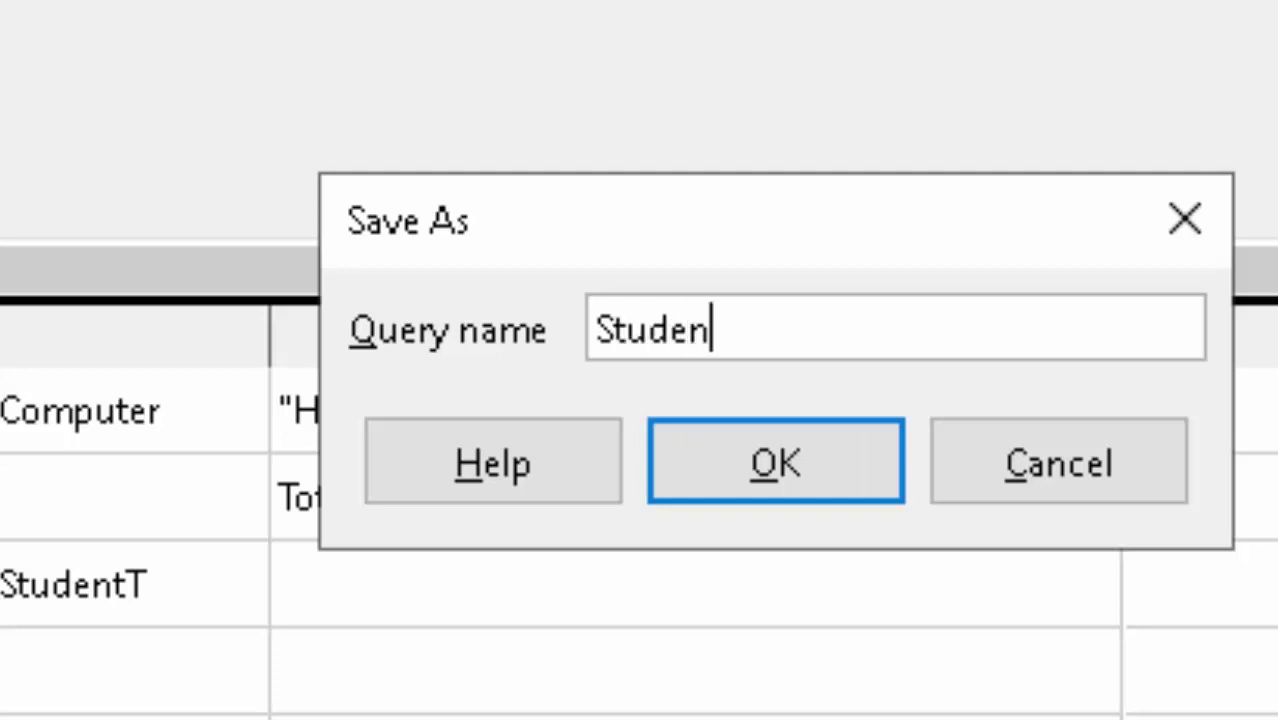
{"action": "type", "text": "tQ"}
{"action": "key", "text": "Return"}
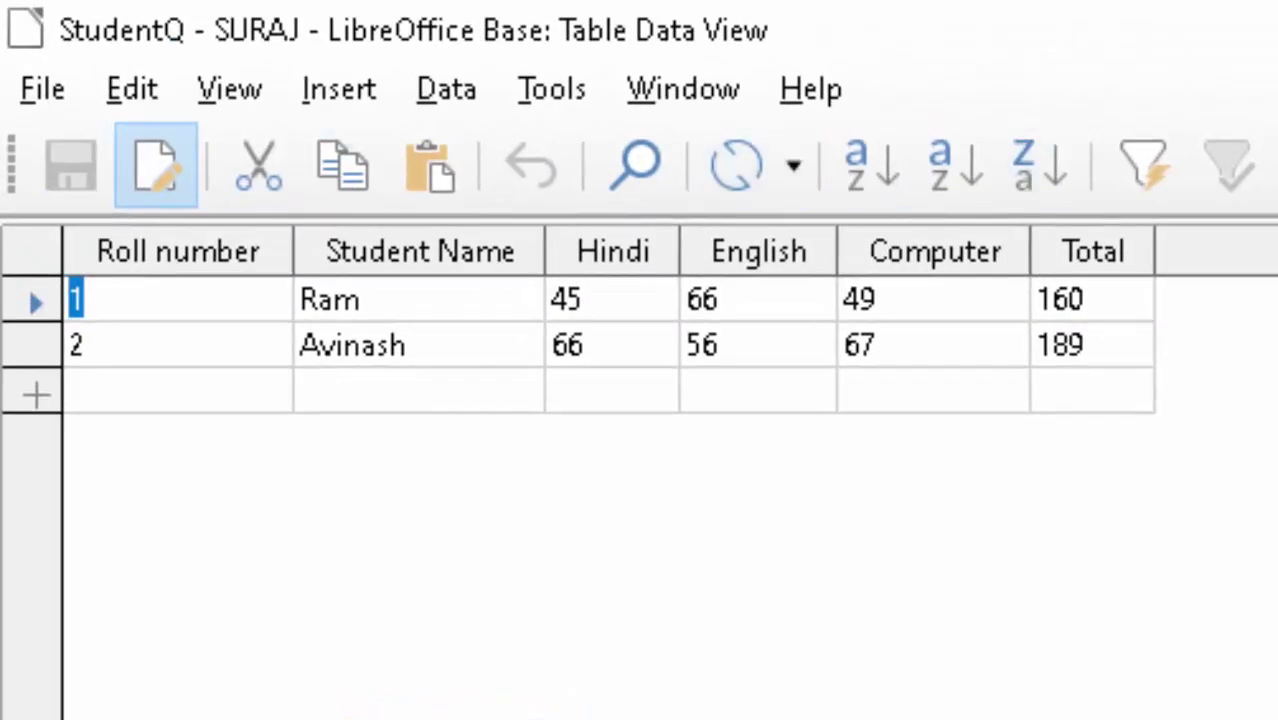
Step: Add roll number 3 with the student's name, marks 56, 55, 67 and total 178
{"action": "left_click", "coordinate": [178, 390]}
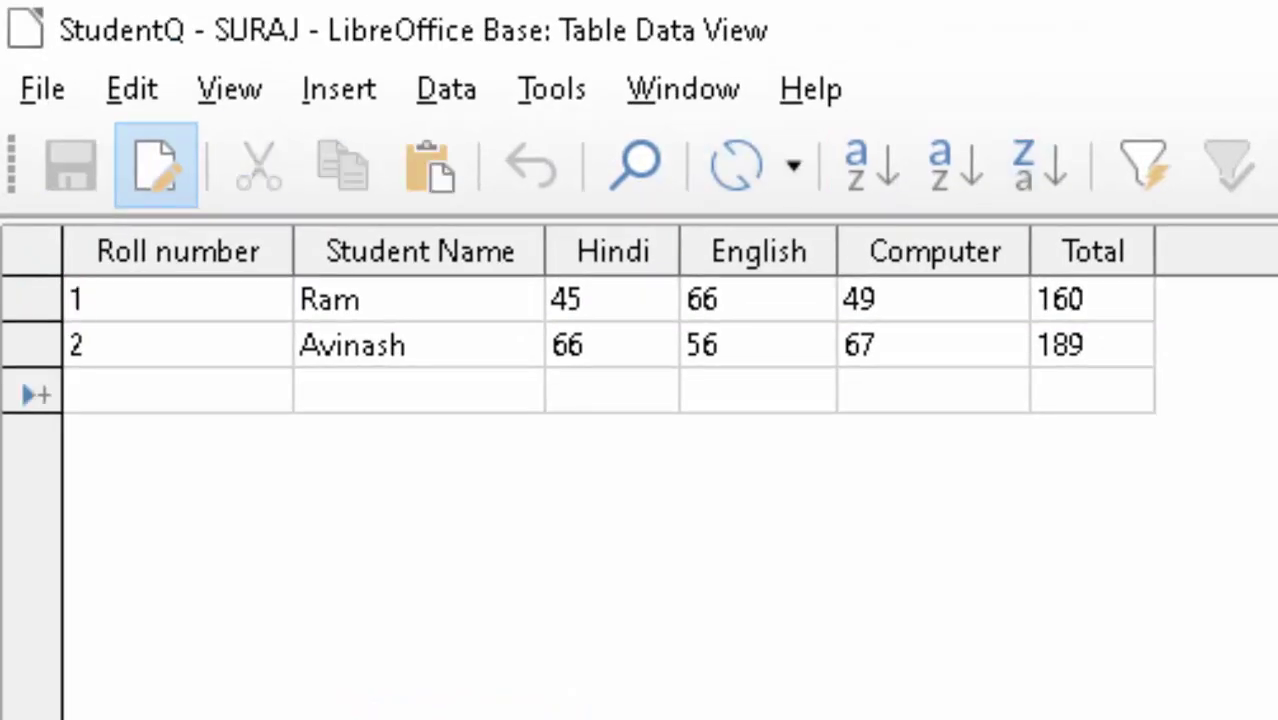
{"action": "type", "text": "3"}
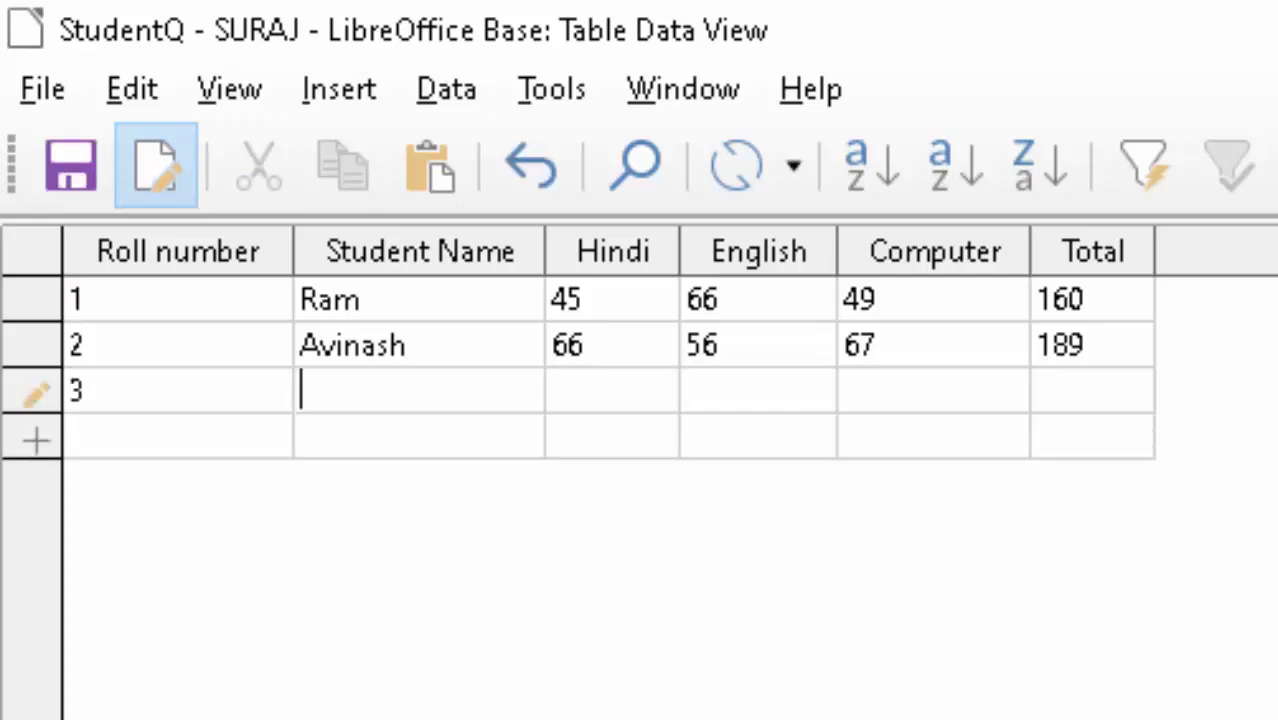
{"action": "type", "text": "Rani"}
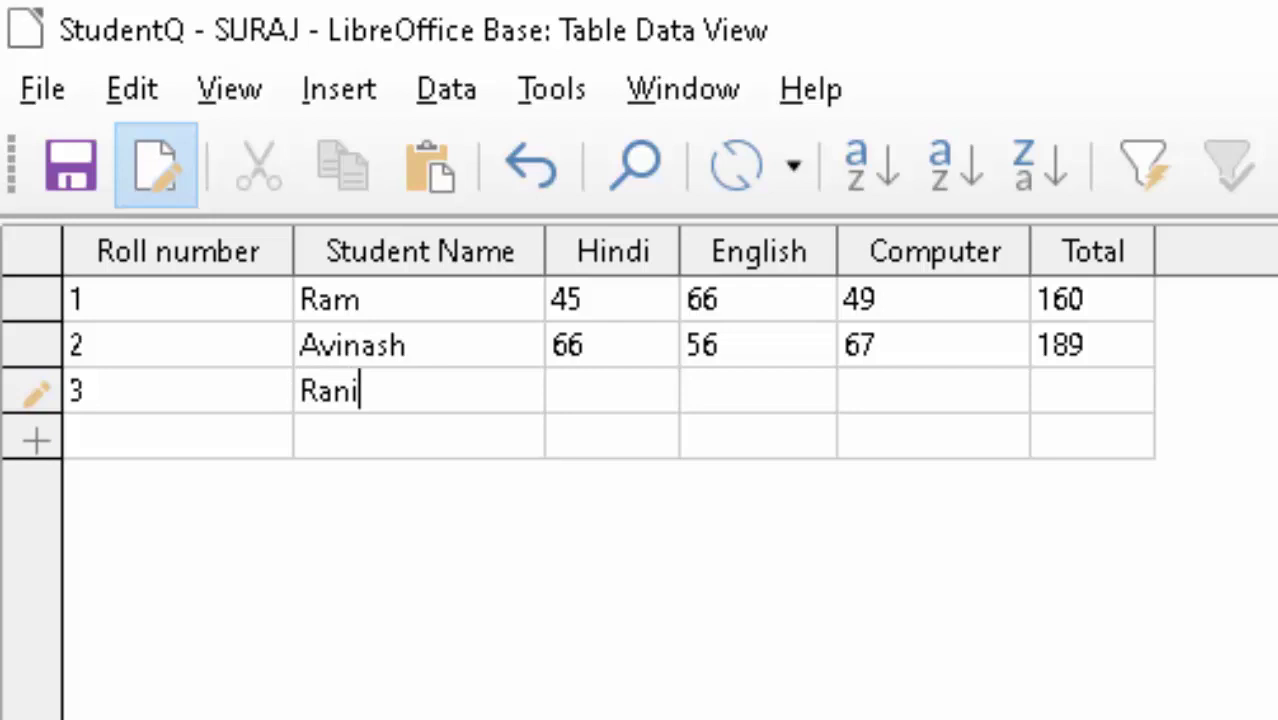
{"action": "key", "text": "Tab"}
{"action": "type", "text": "56"}
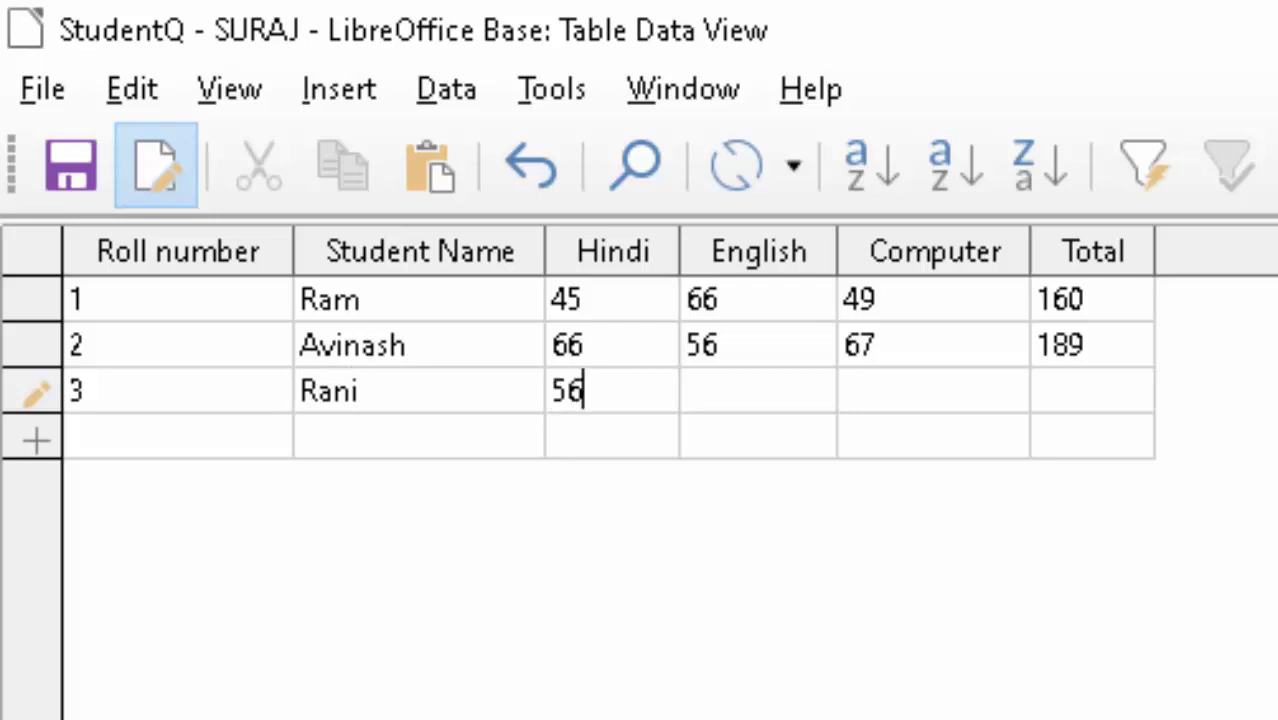
{"action": "key", "text": "Tab"}
{"action": "type", "text": "55"}
{"action": "key", "text": "Tab"}
{"action": "type", "text": "67"}
{"action": "key", "text": "Tab"}
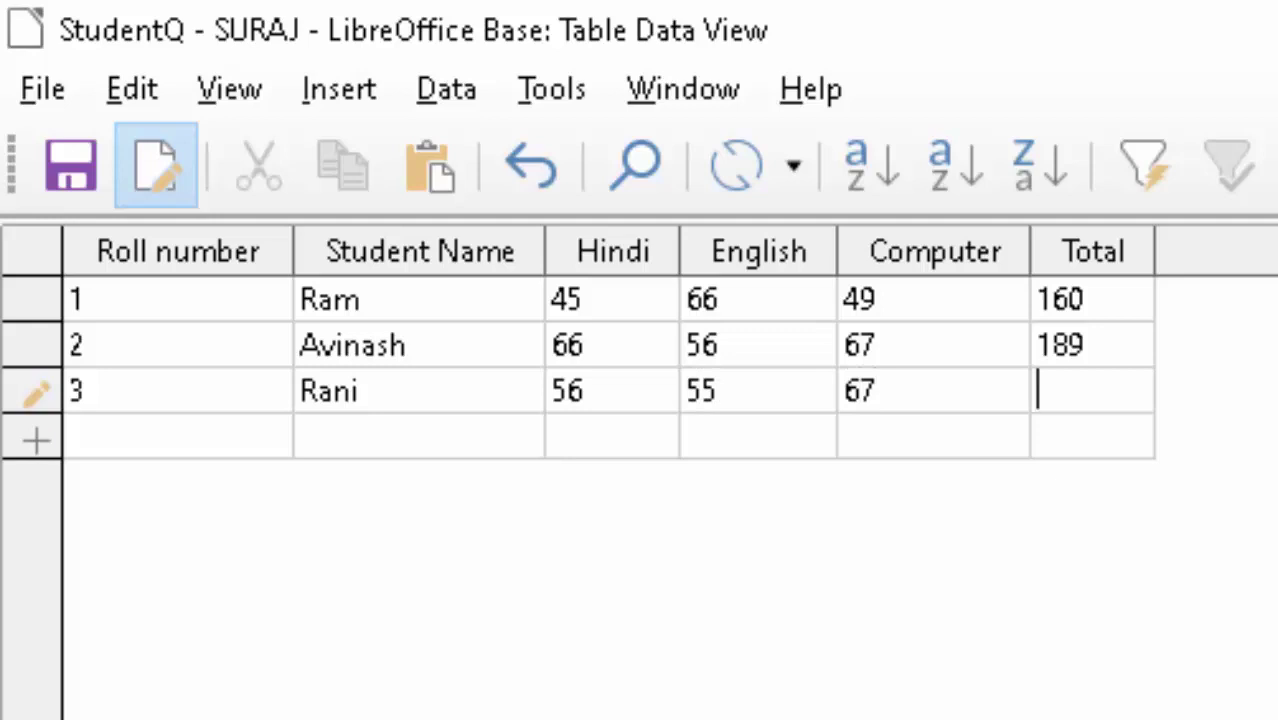
{"action": "type", "text": "178"}
{"action": "key", "text": "Tab"}
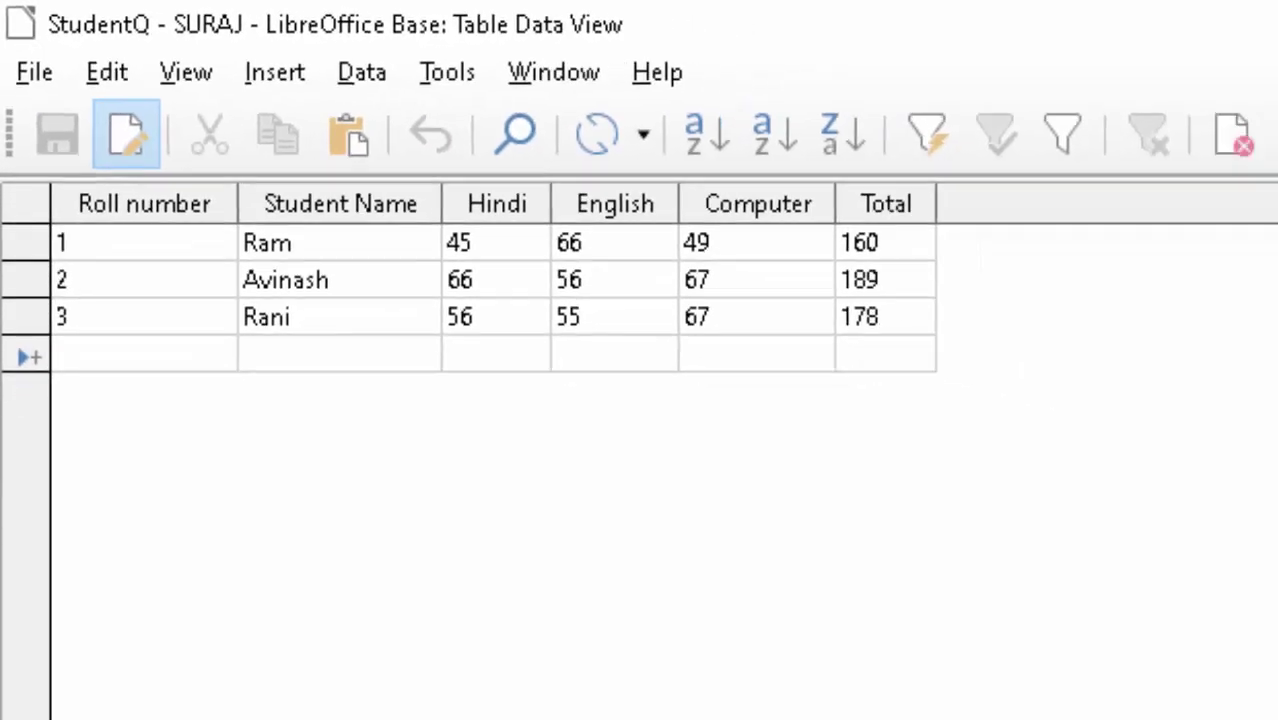
Step: Close the query results and launch the Form Wizard from the Forms section
{"action": "key", "text": "ctrl+w"}
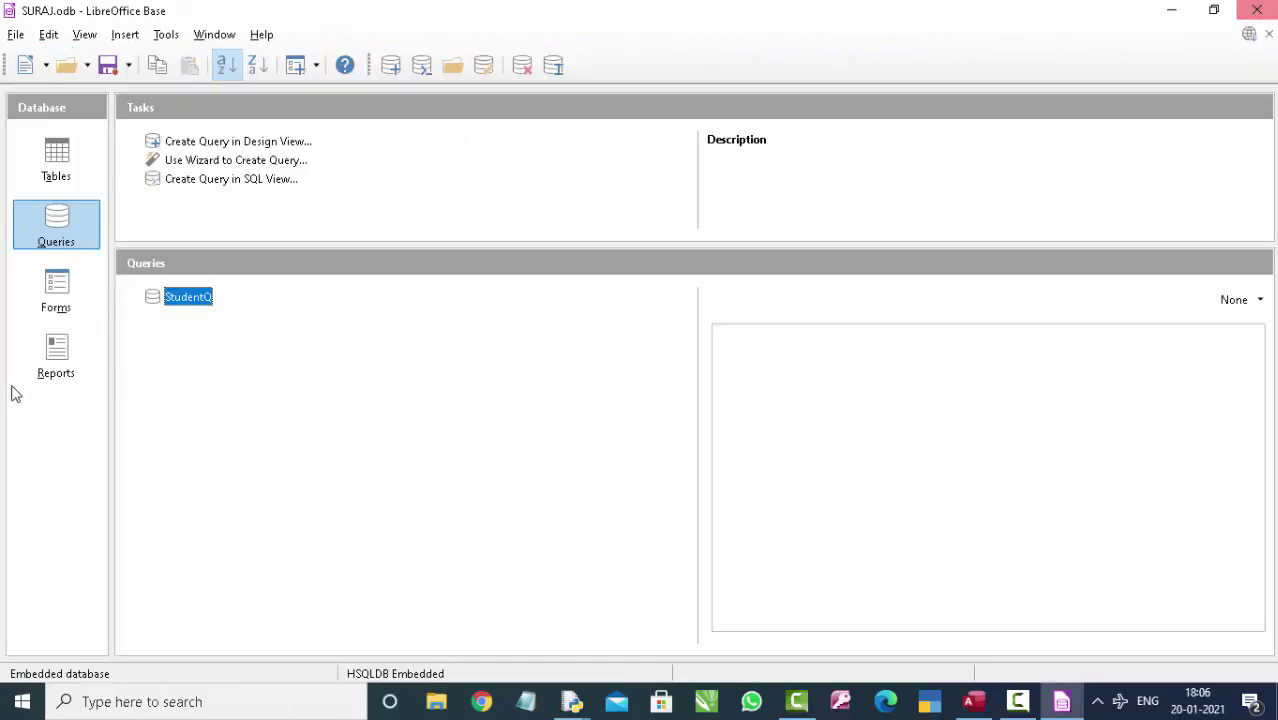
{"action": "key", "text": "Down"}
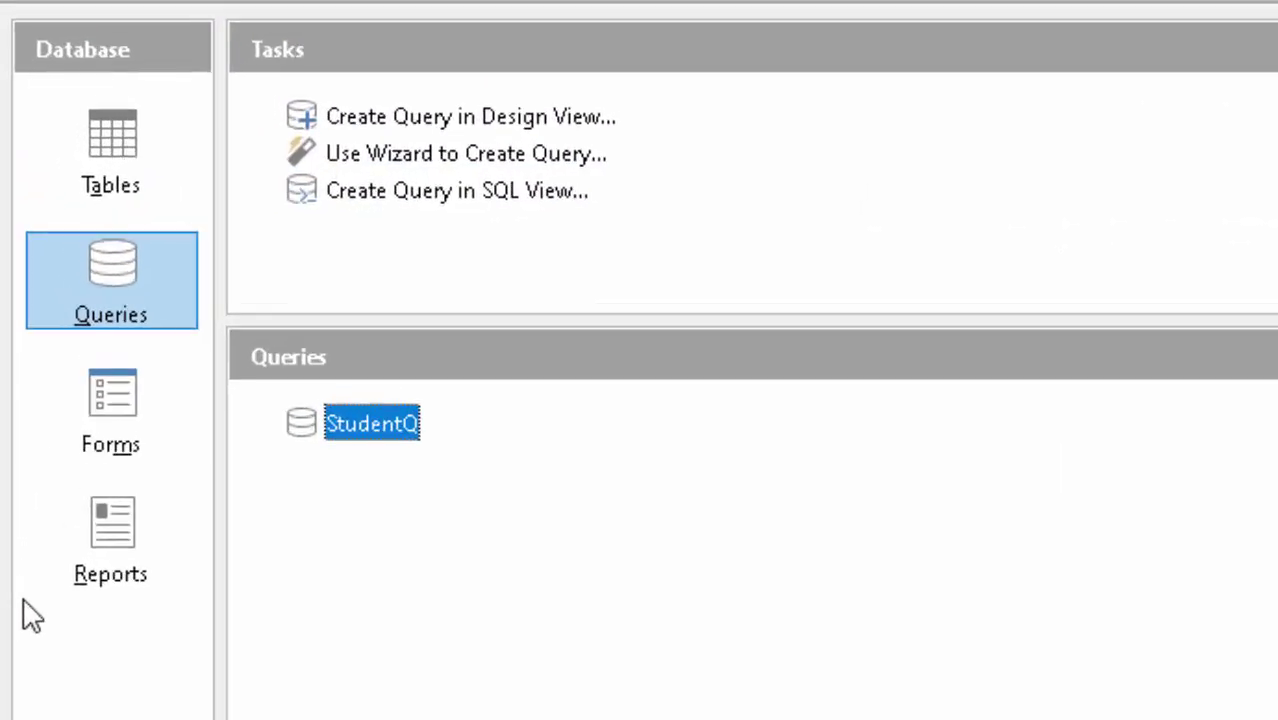
{"action": "key", "text": "Return"}
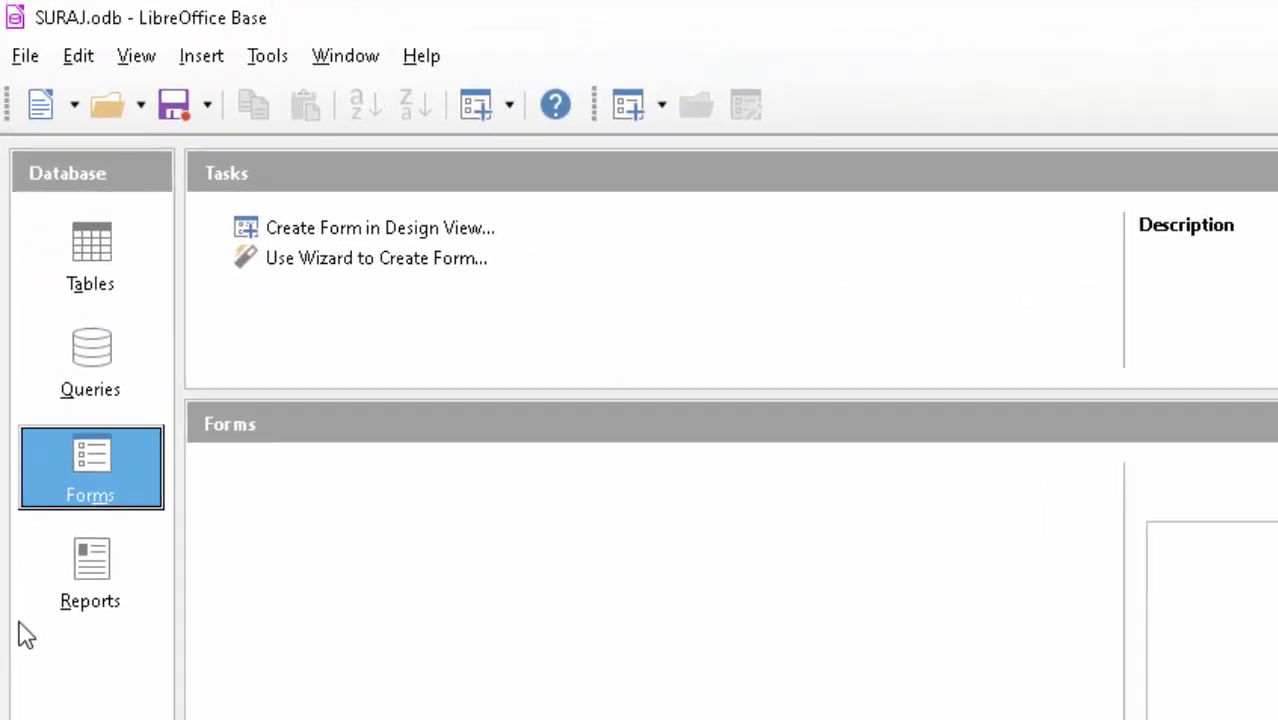
{"action": "key", "text": "Tab"}
{"action": "key", "text": "Up"}
{"action": "key", "text": "Down"}
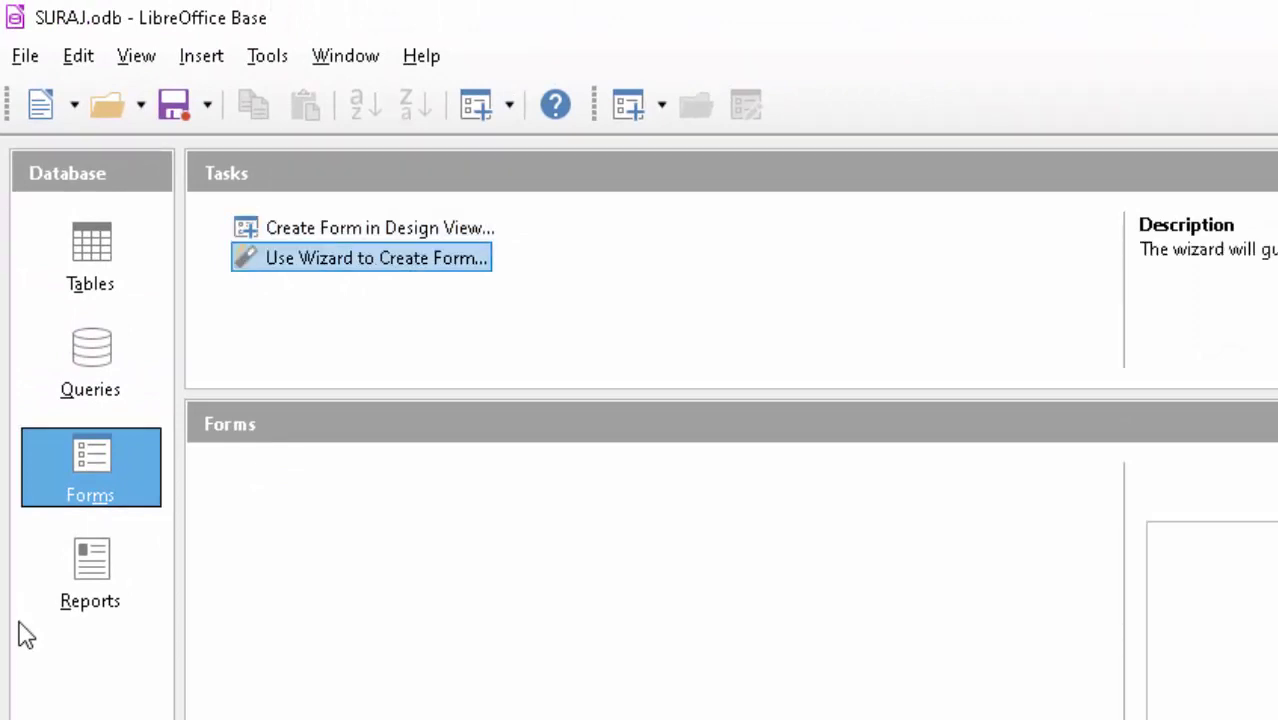
{"action": "key", "text": "Up"}
{"action": "key", "text": "Down"}
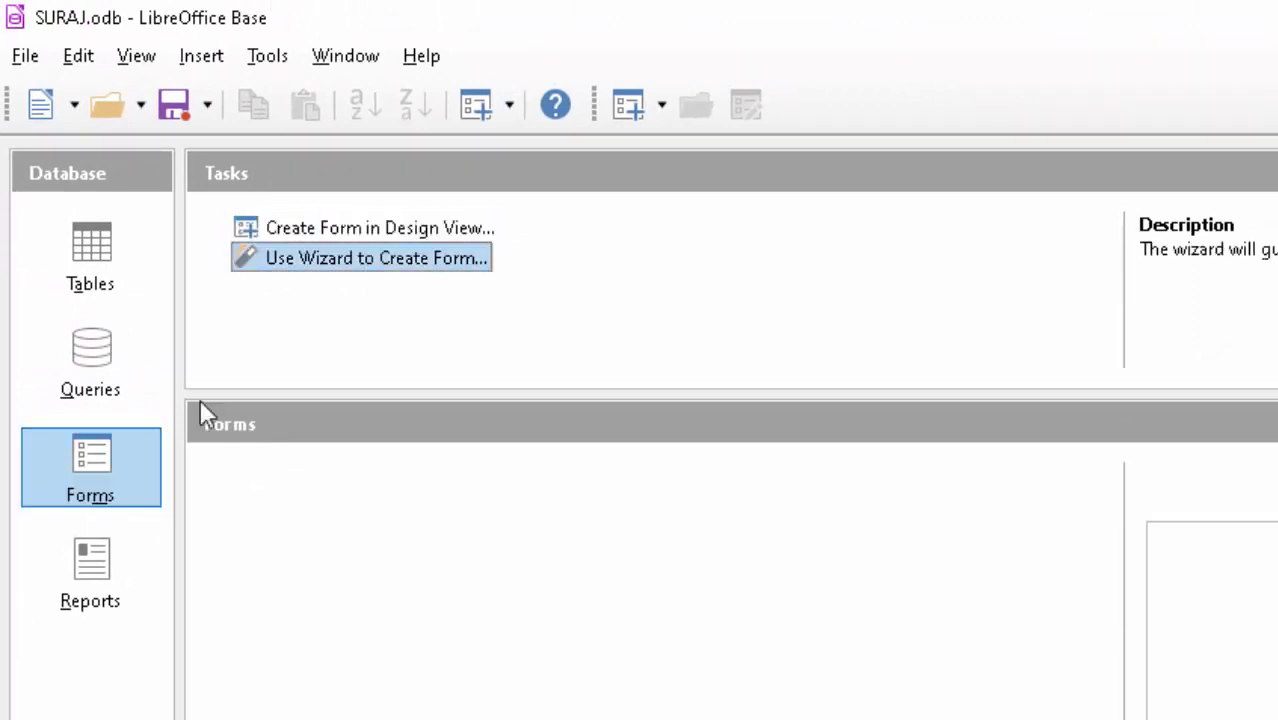
{"action": "left_click", "coordinate": [284, 333]}
{"action": "left_click", "coordinate": [405, 262]}
{"action": "double_click", "coordinate": [413, 262]}
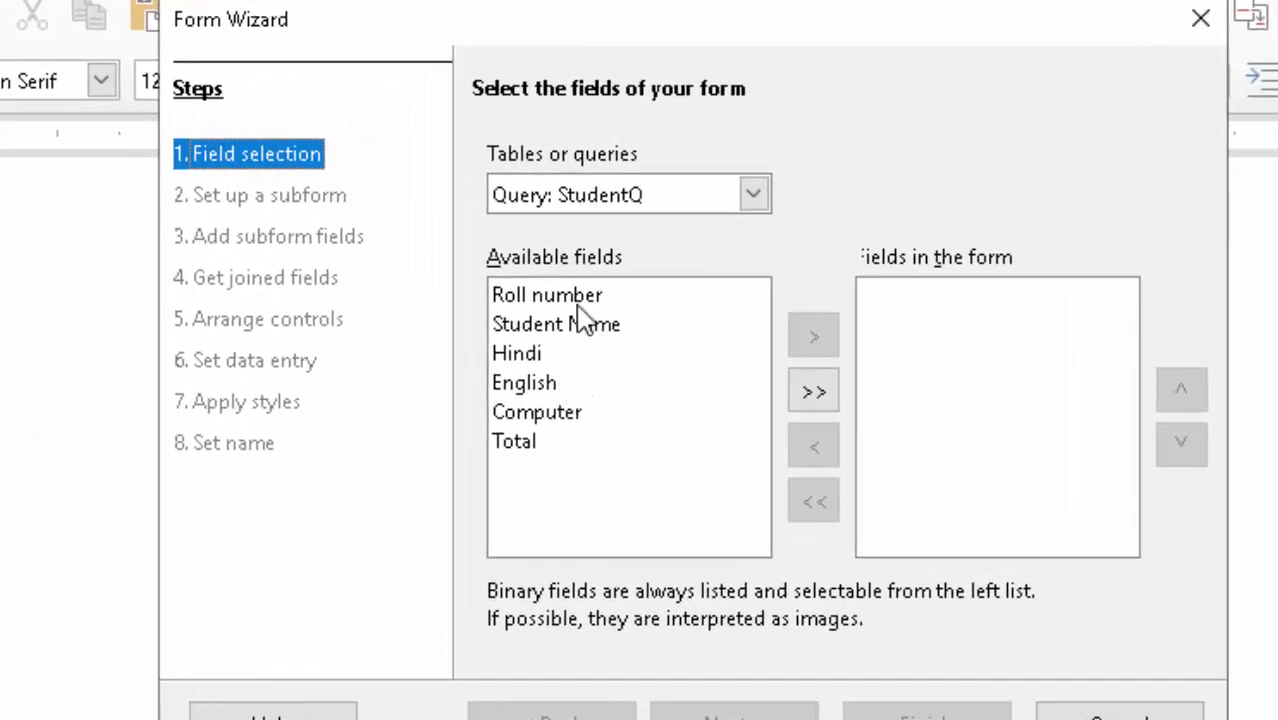
Step: Add all six StudentQ fields to the form and finish the wizard past the subform step
{"action": "left_click", "coordinate": [598, 298]}
{"action": "double_click", "coordinate": [598, 298]}
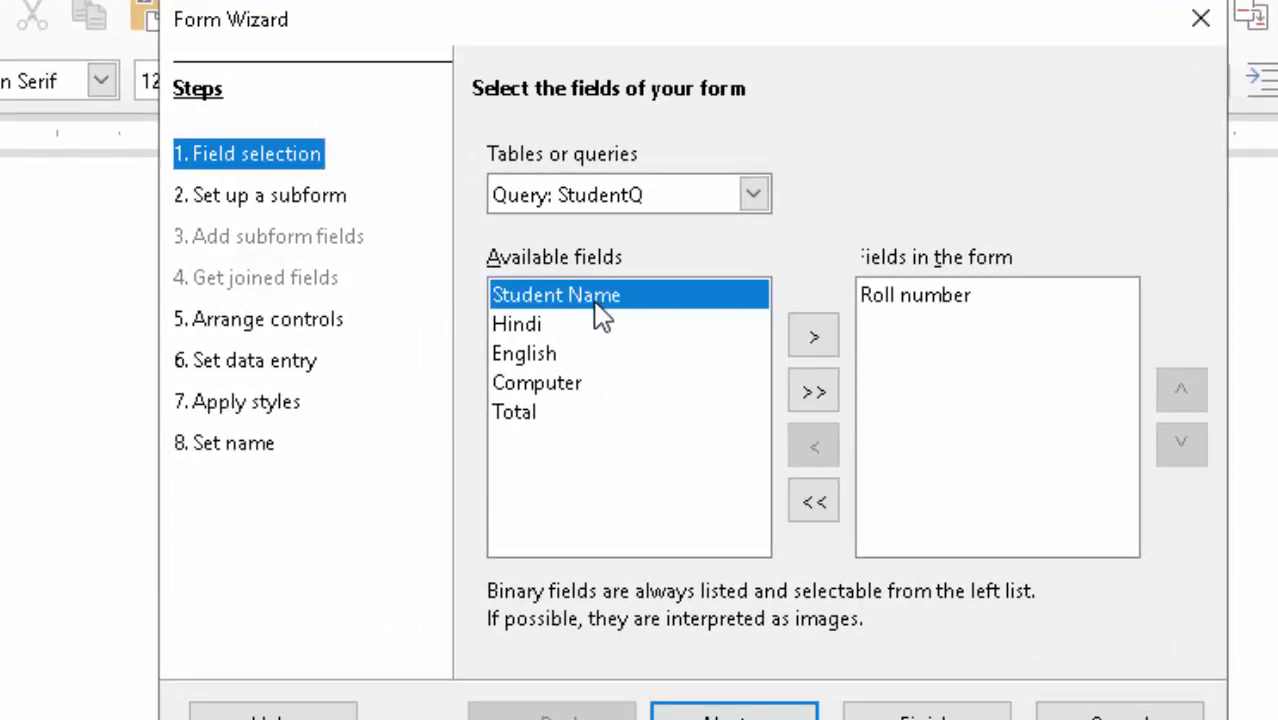
{"action": "double_click", "coordinate": [608, 298]}
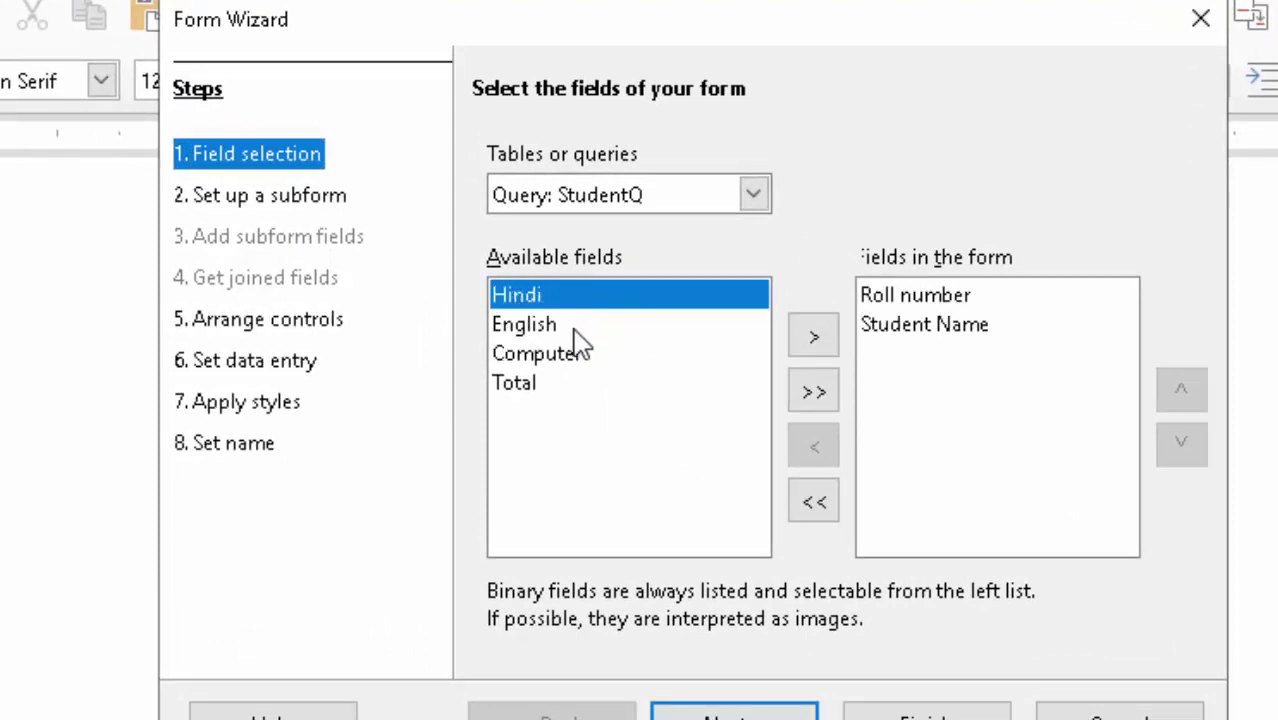
{"action": "double_click", "coordinate": [553, 296]}
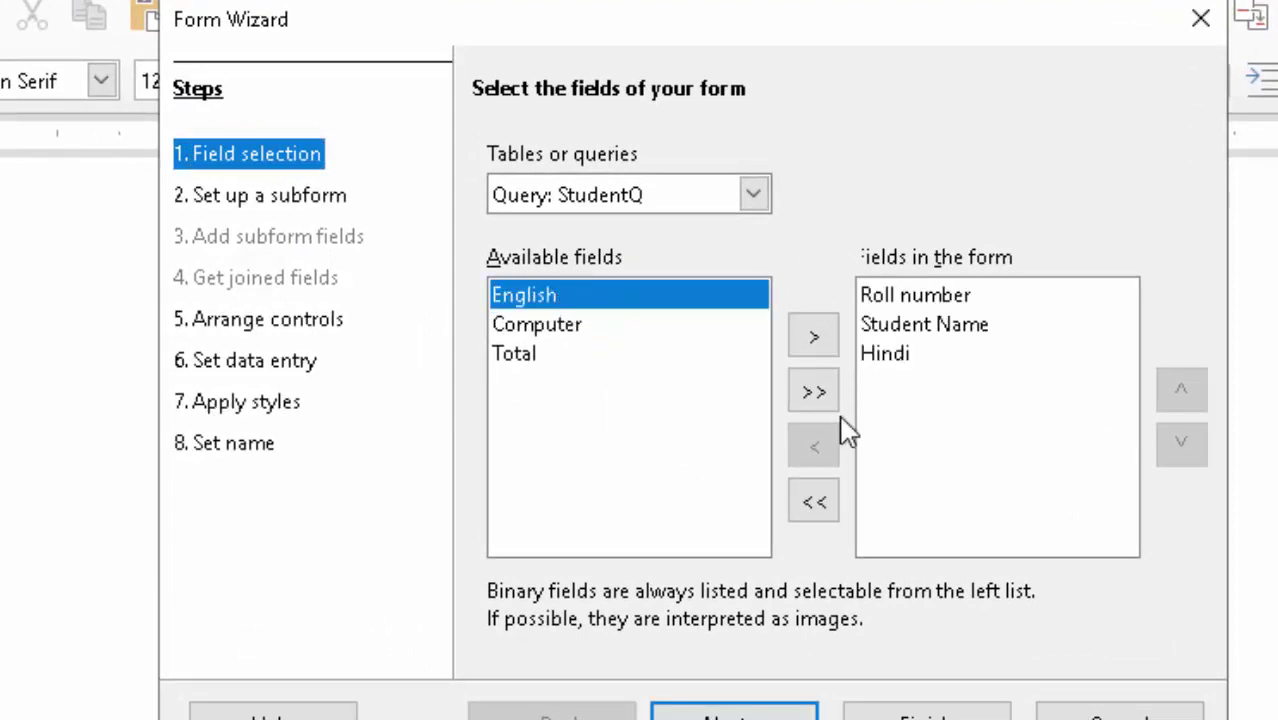
{"action": "left_click", "coordinate": [811, 392]}
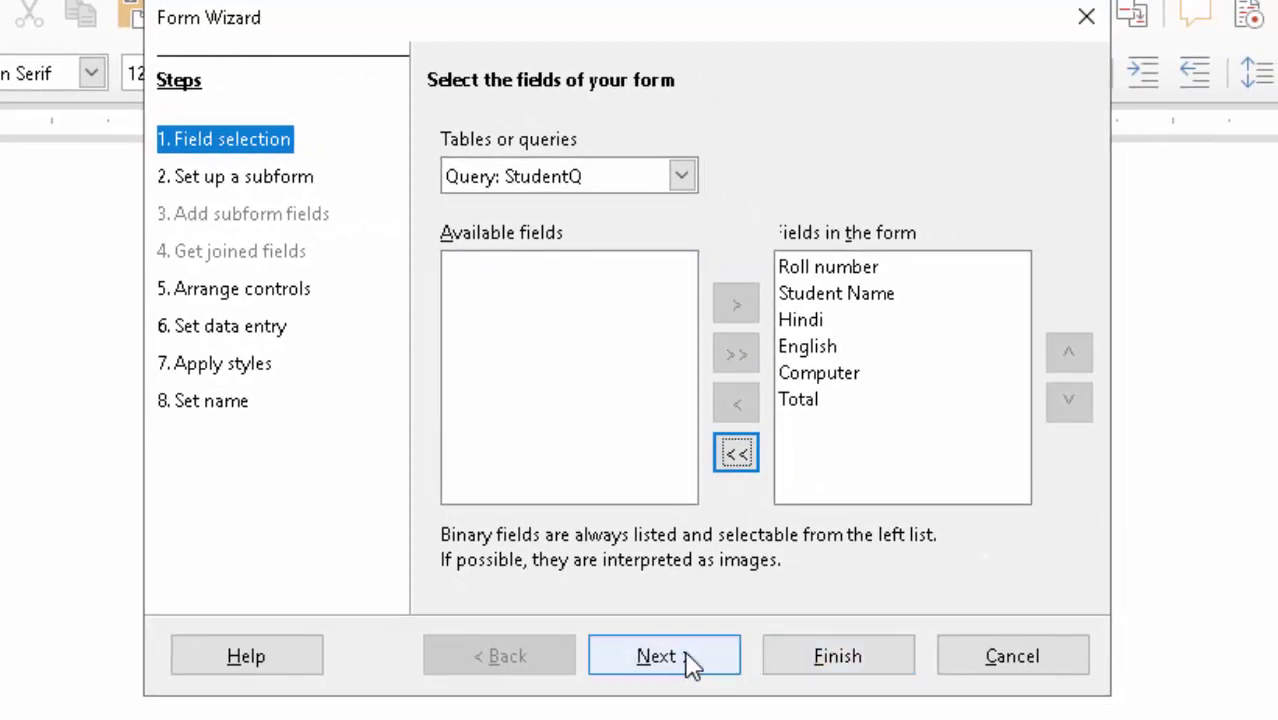
{"action": "left_click", "coordinate": [705, 684]}
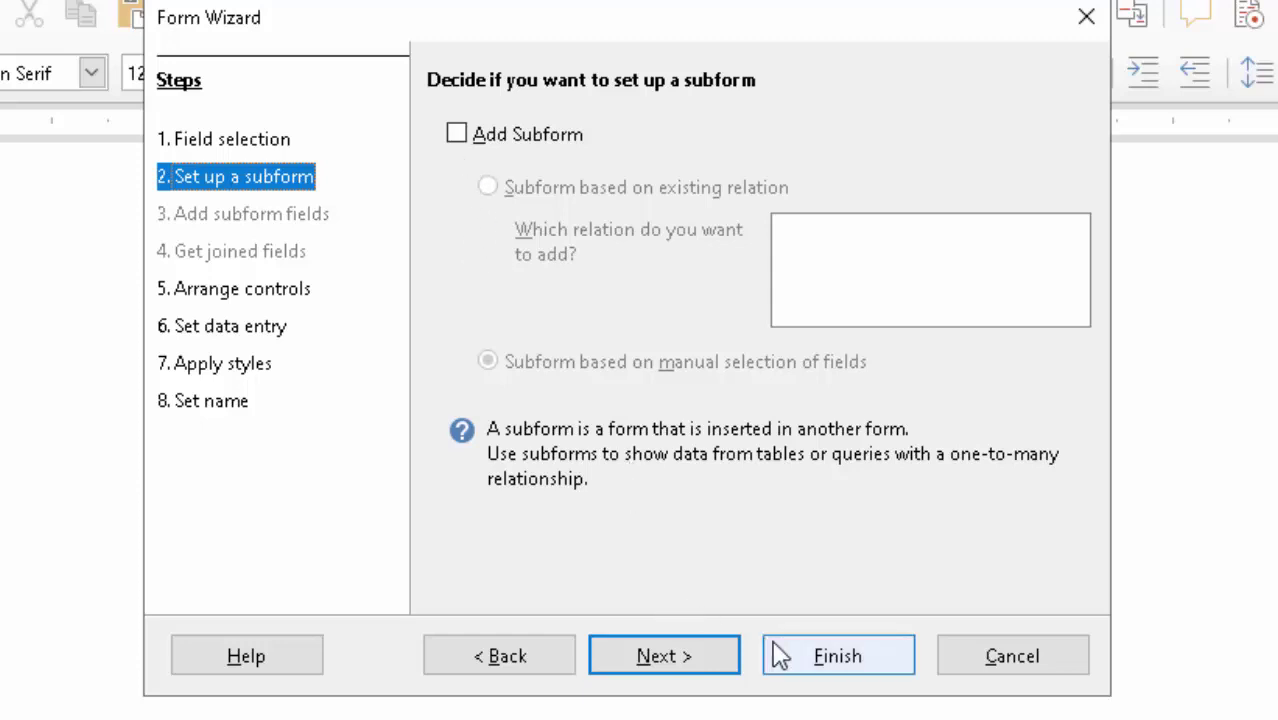
{"action": "left_click", "coordinate": [852, 662]}
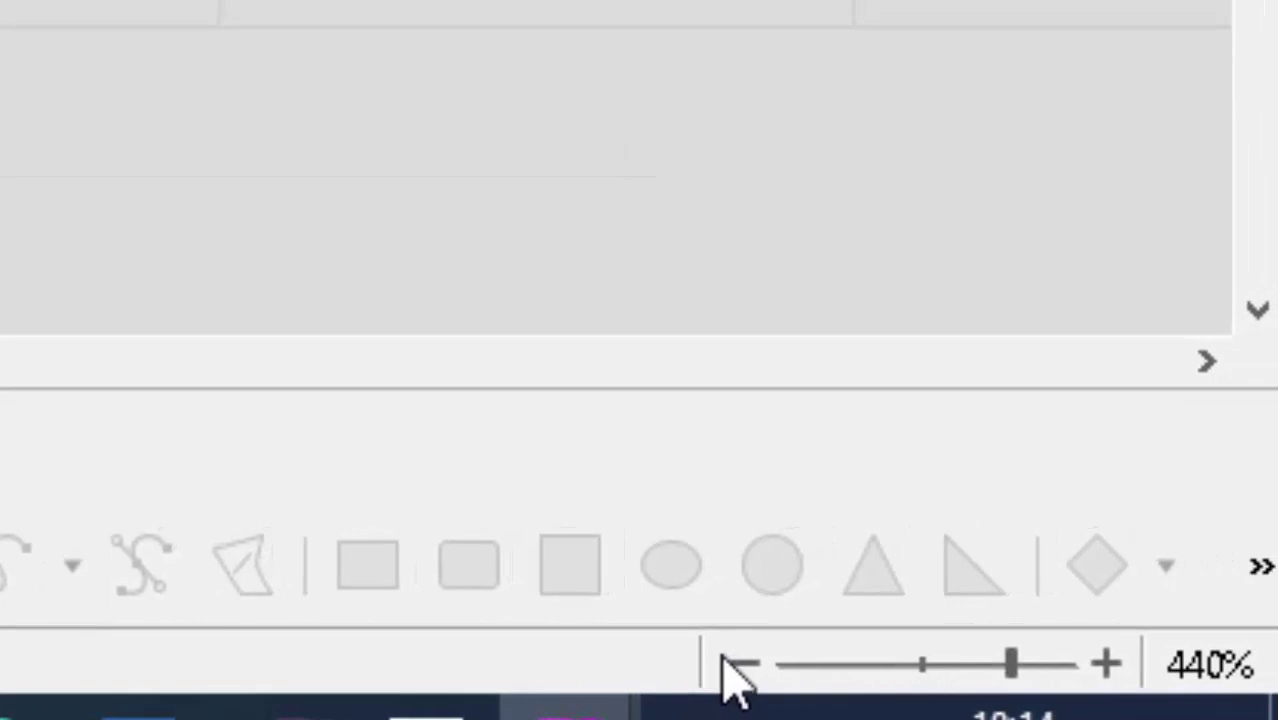
Step: Zoom out on the new StudentQ form until the whole student table is visible
{"action": "left_click", "coordinate": [740, 664]}
{"action": "left_click", "coordinate": [744, 664]}
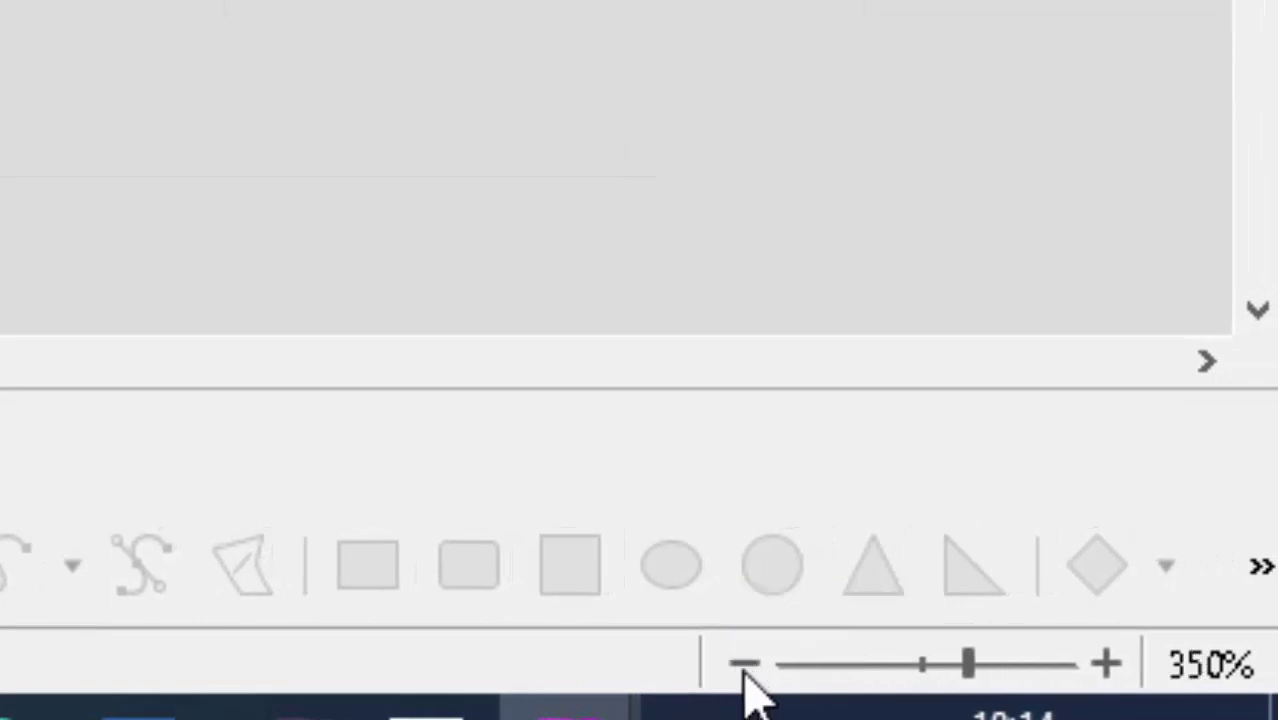
{"action": "left_click", "coordinate": [744, 664]}
{"action": "left_click", "coordinate": [744, 664]}
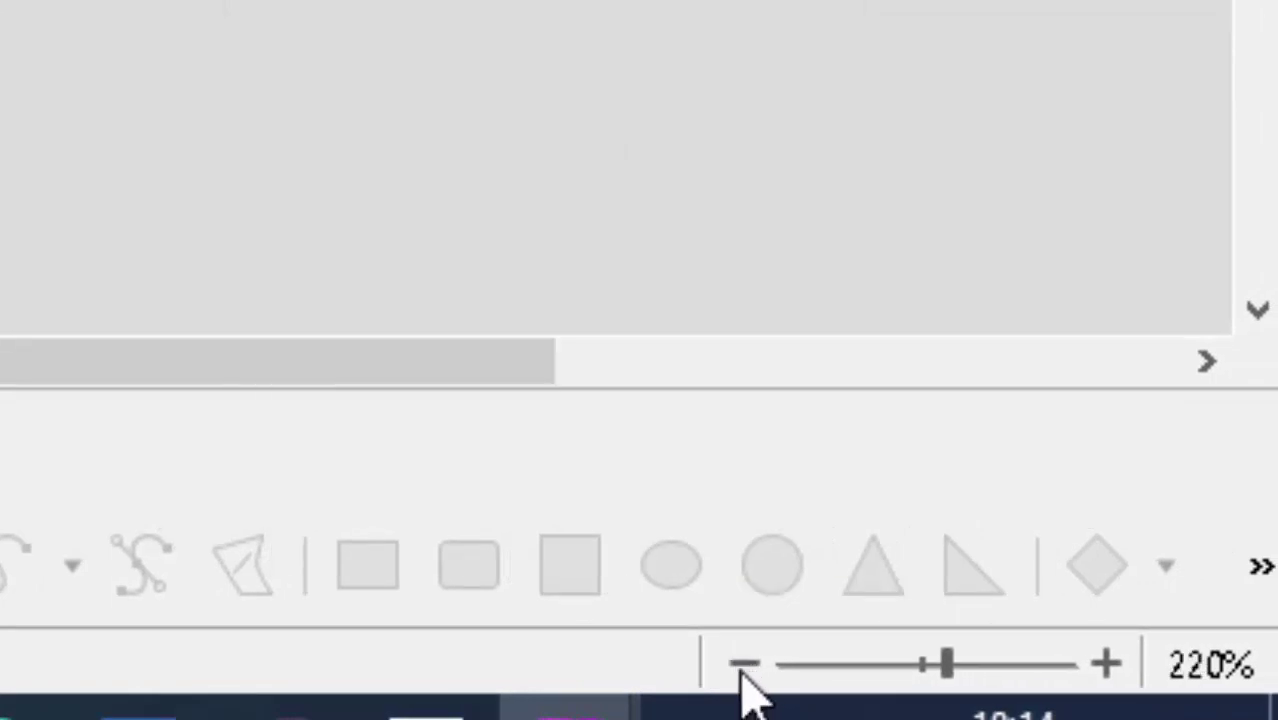
{"action": "left_click", "coordinate": [744, 664]}
{"action": "left_click", "coordinate": [744, 664]}
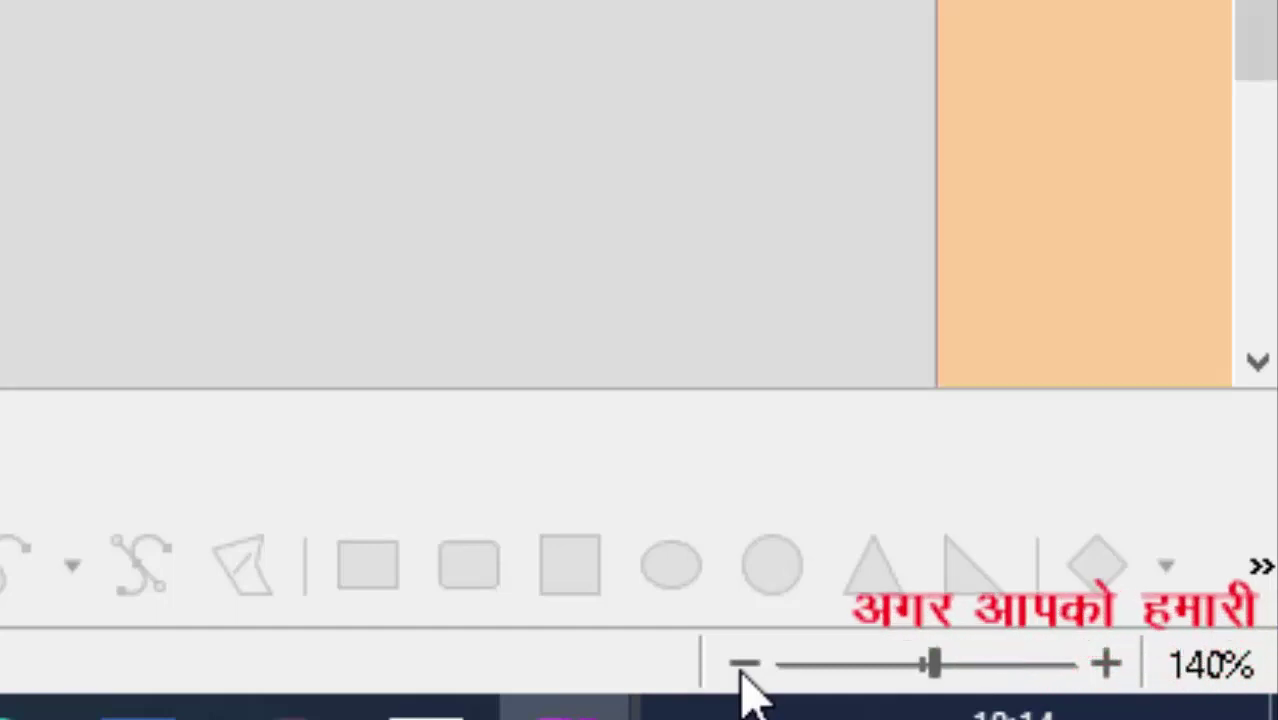
{"action": "left_click", "coordinate": [744, 664]}
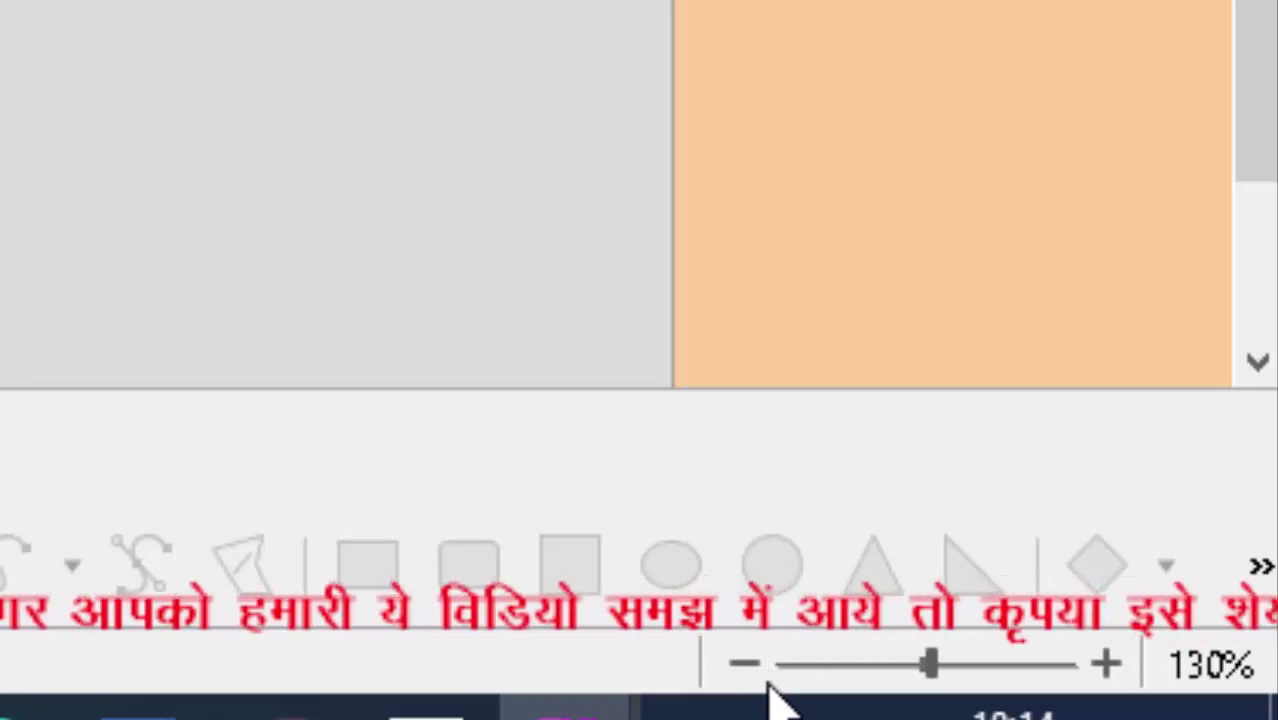
{"action": "left_click", "coordinate": [748, 672]}
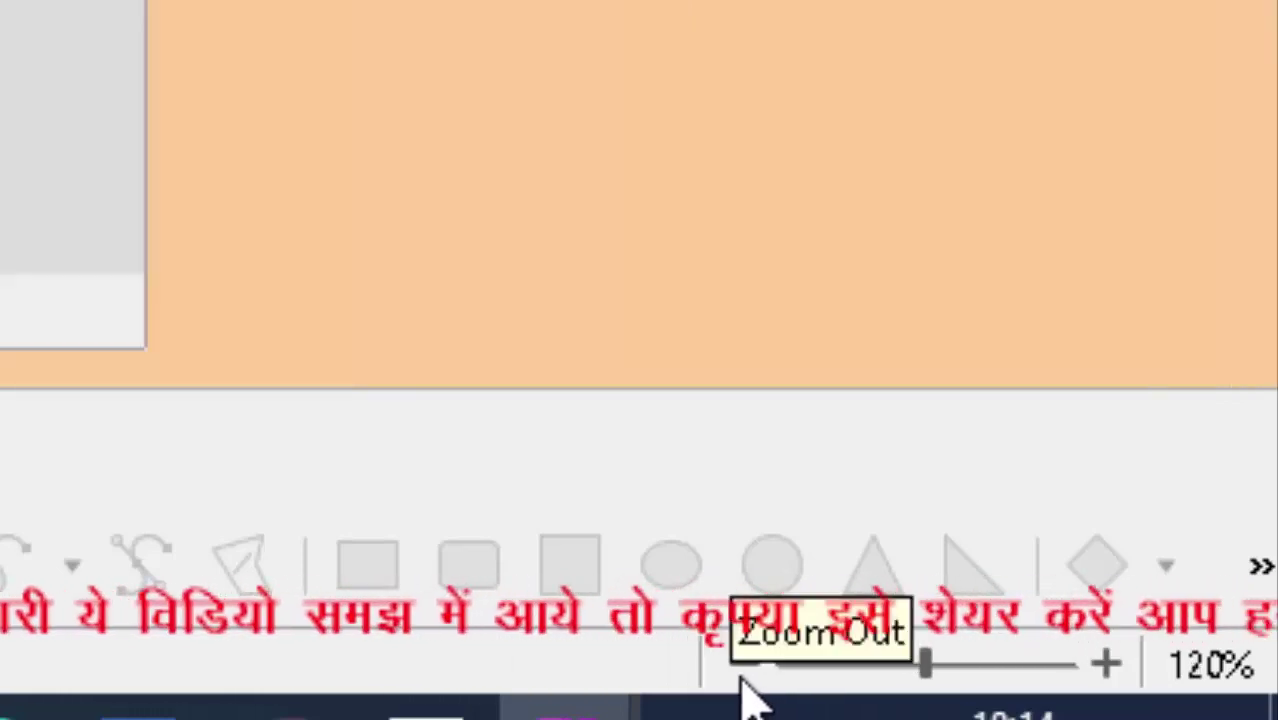
{"action": "left_click", "coordinate": [745, 672]}
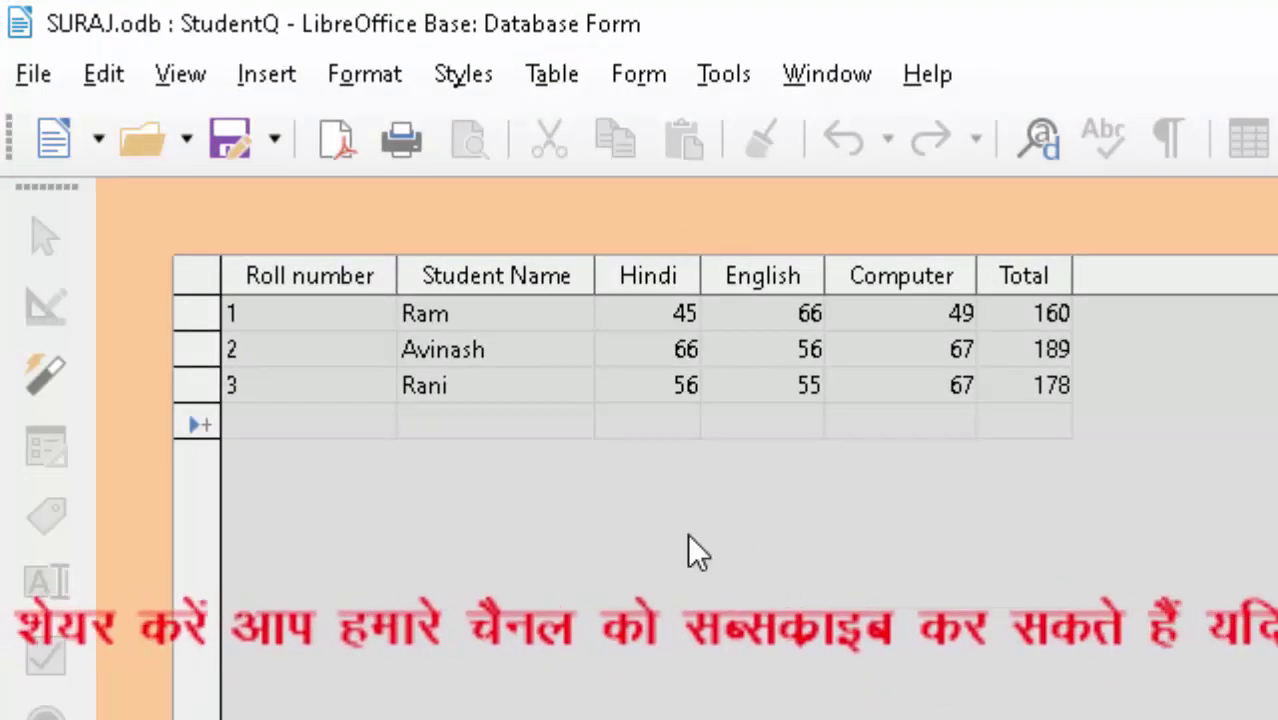
Step: Add roll number 4 with the student's name, marks 33, 44, 56 and total 133
{"action": "left_click", "coordinate": [330, 425]}
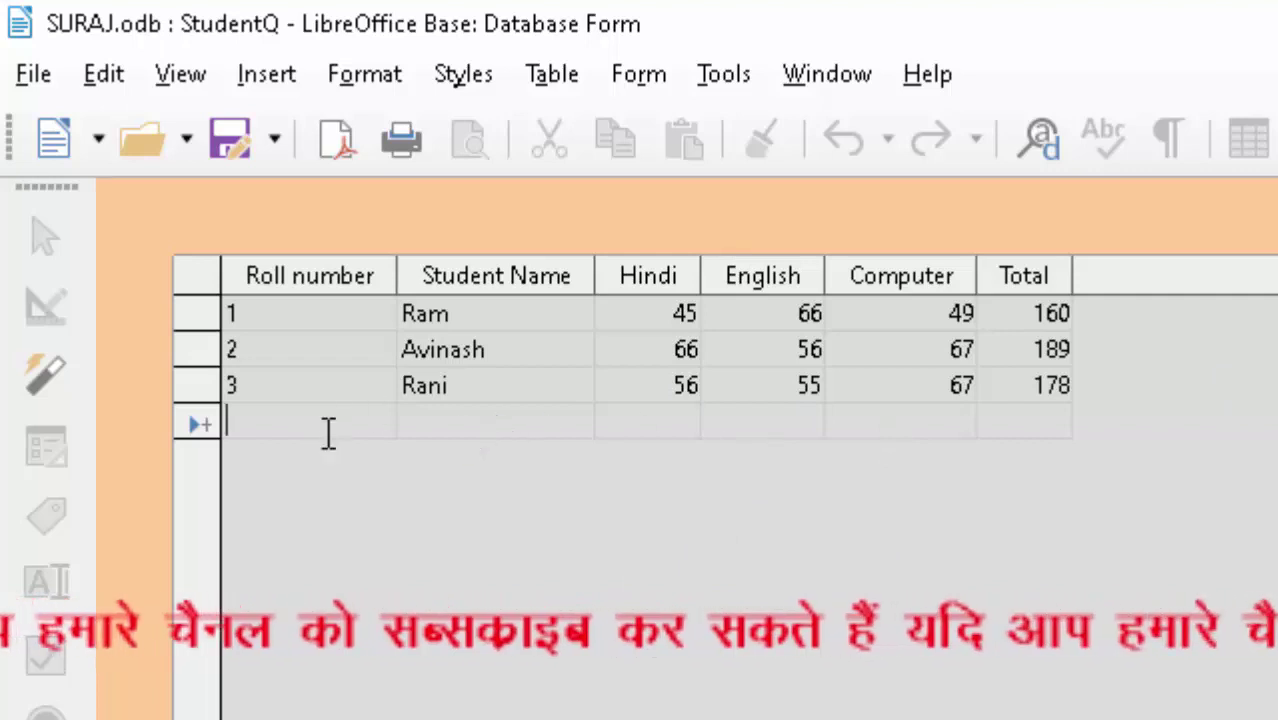
{"action": "type", "text": "4"}
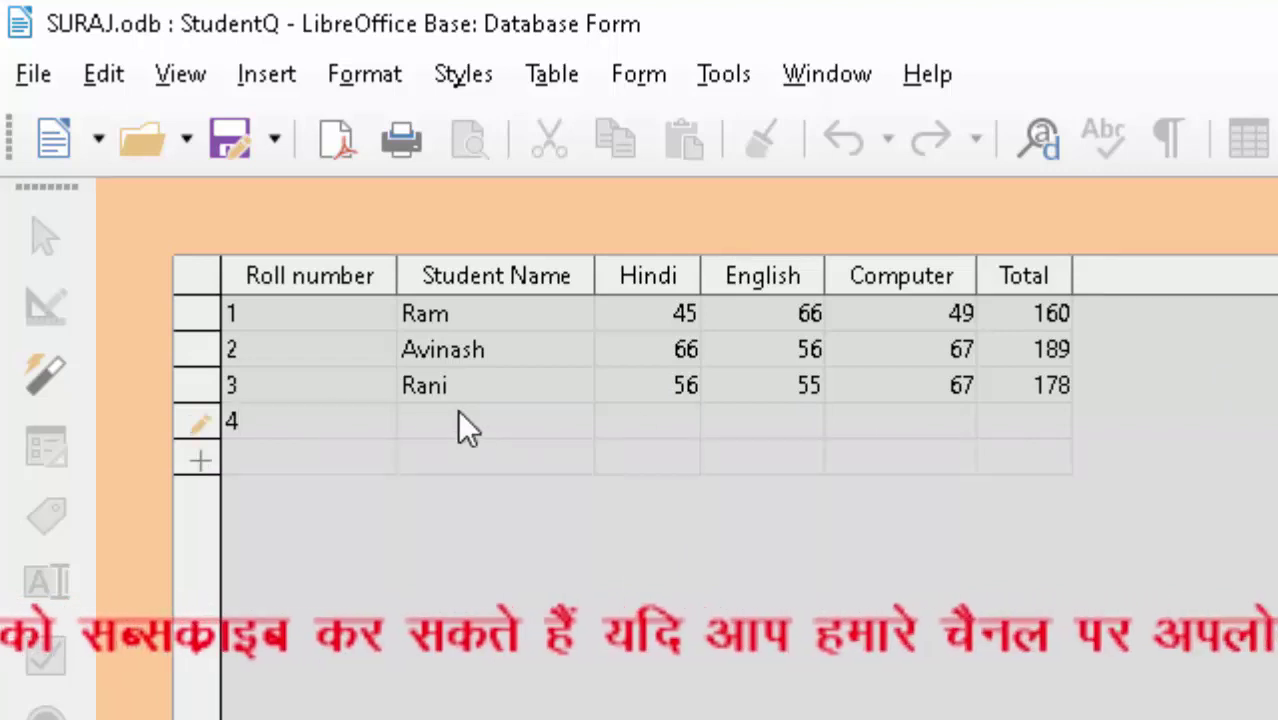
{"action": "key", "text": "Tab"}
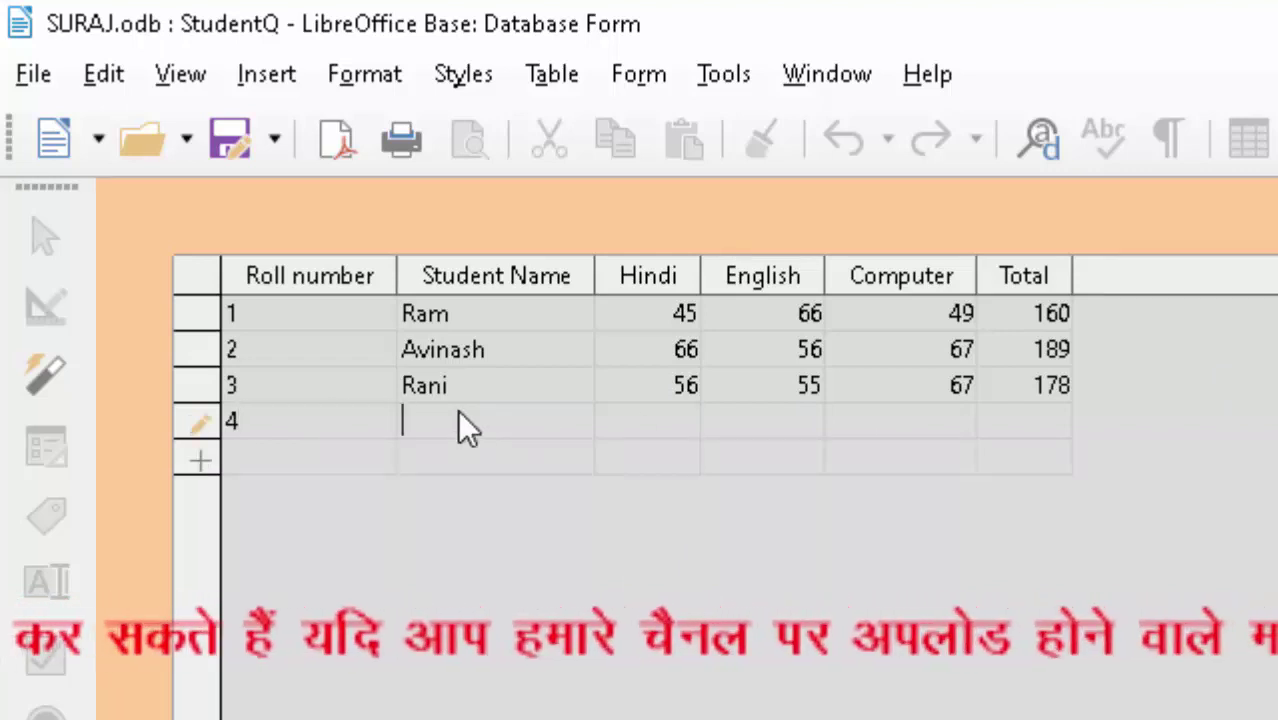
{"action": "type", "text": "Sanja"}
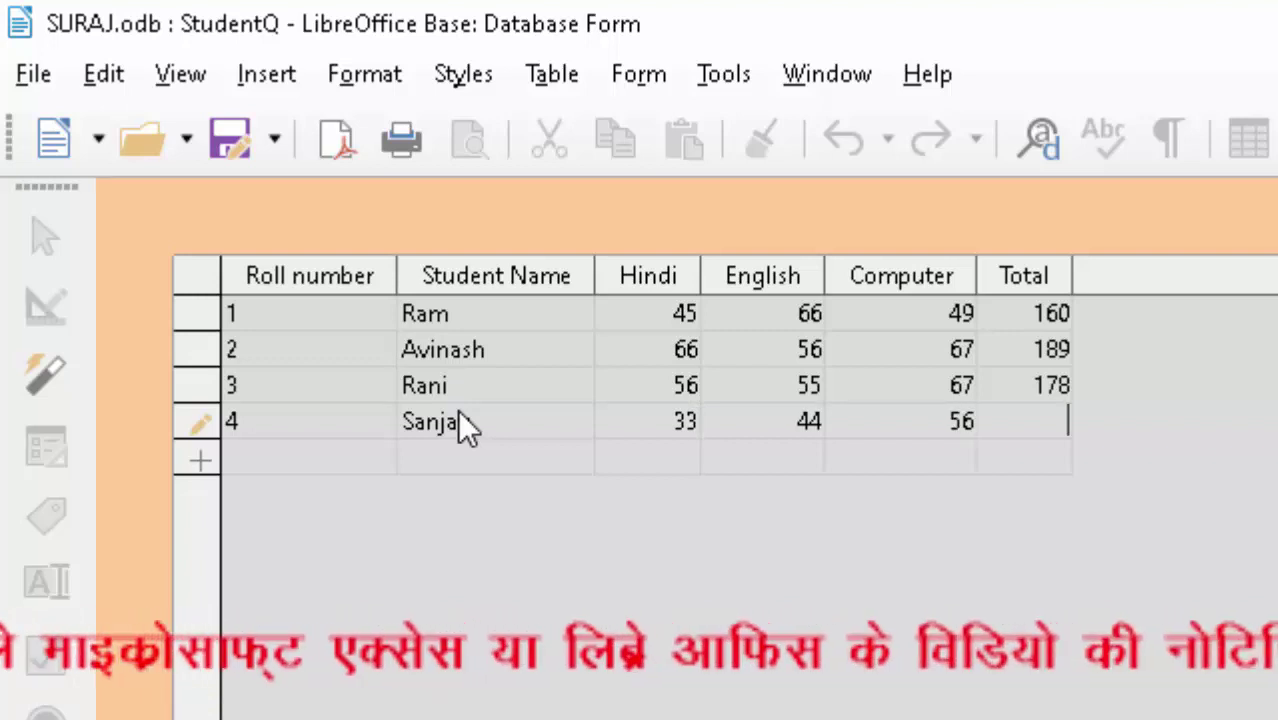
{"action": "type", "text": "133"}
{"action": "key", "text": "Return"}
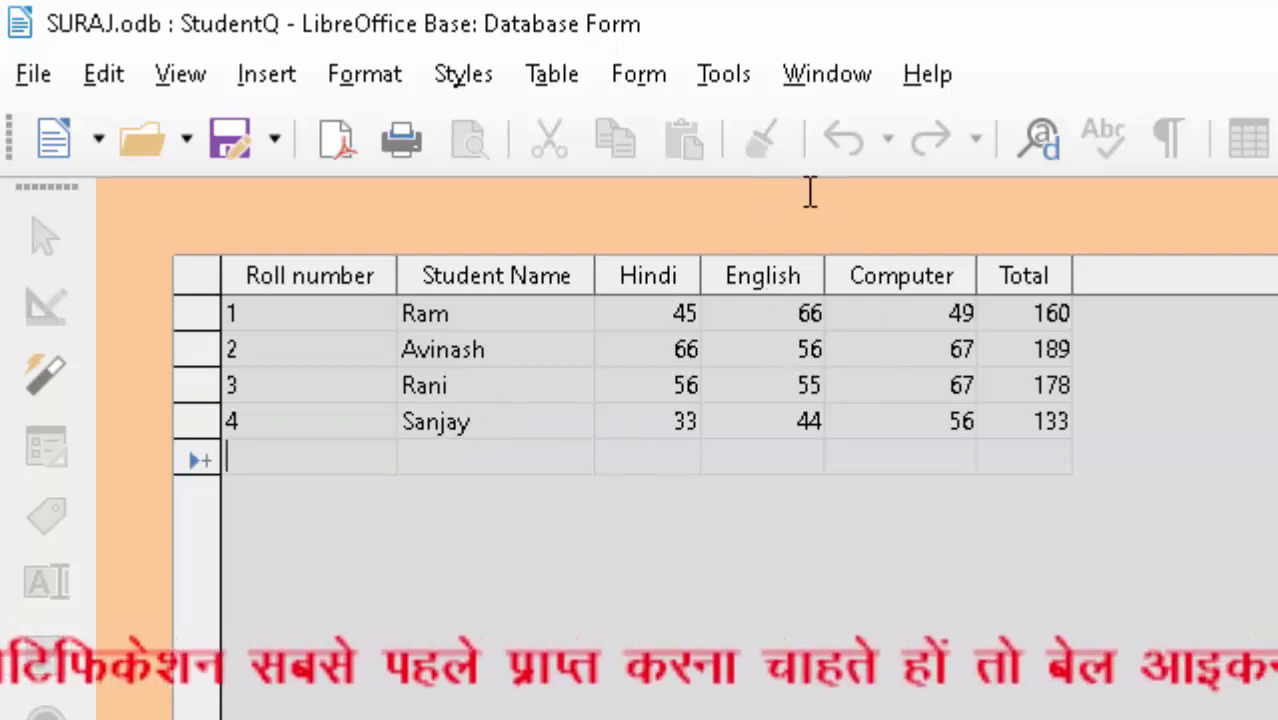
{"action": "left_click", "coordinate": [669, 72]}
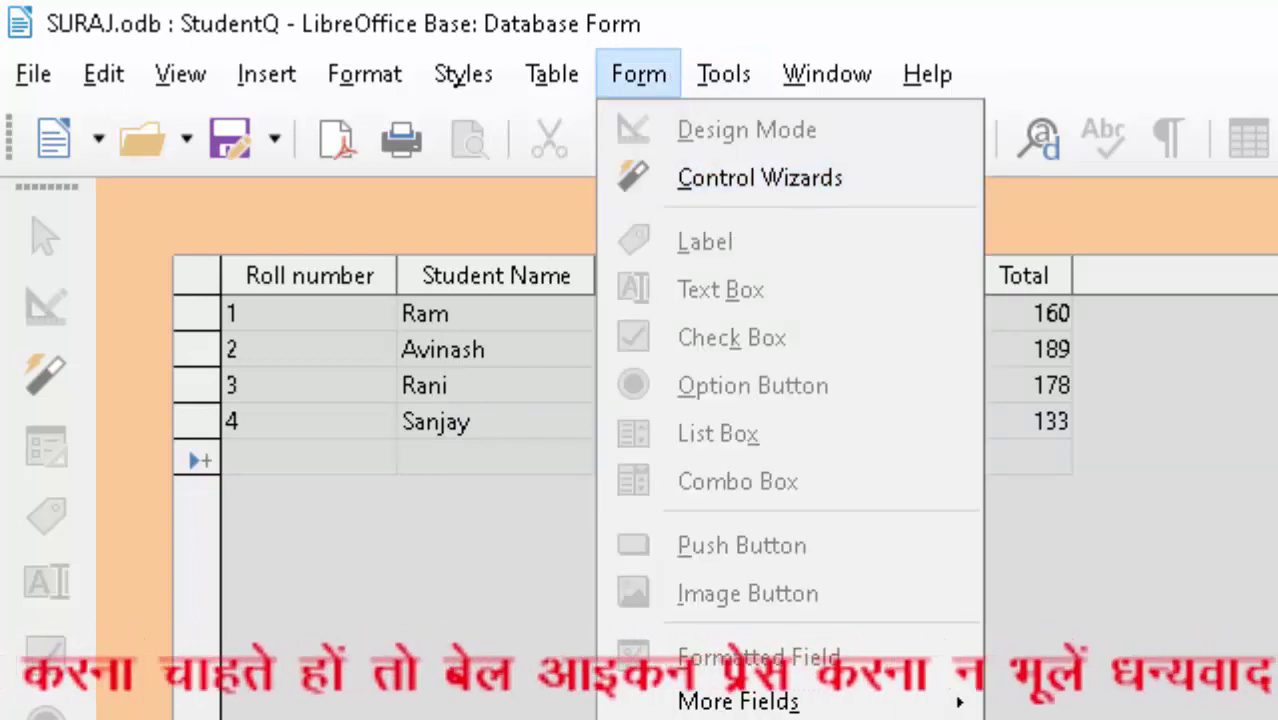
{"action": "key", "text": "Escape"}
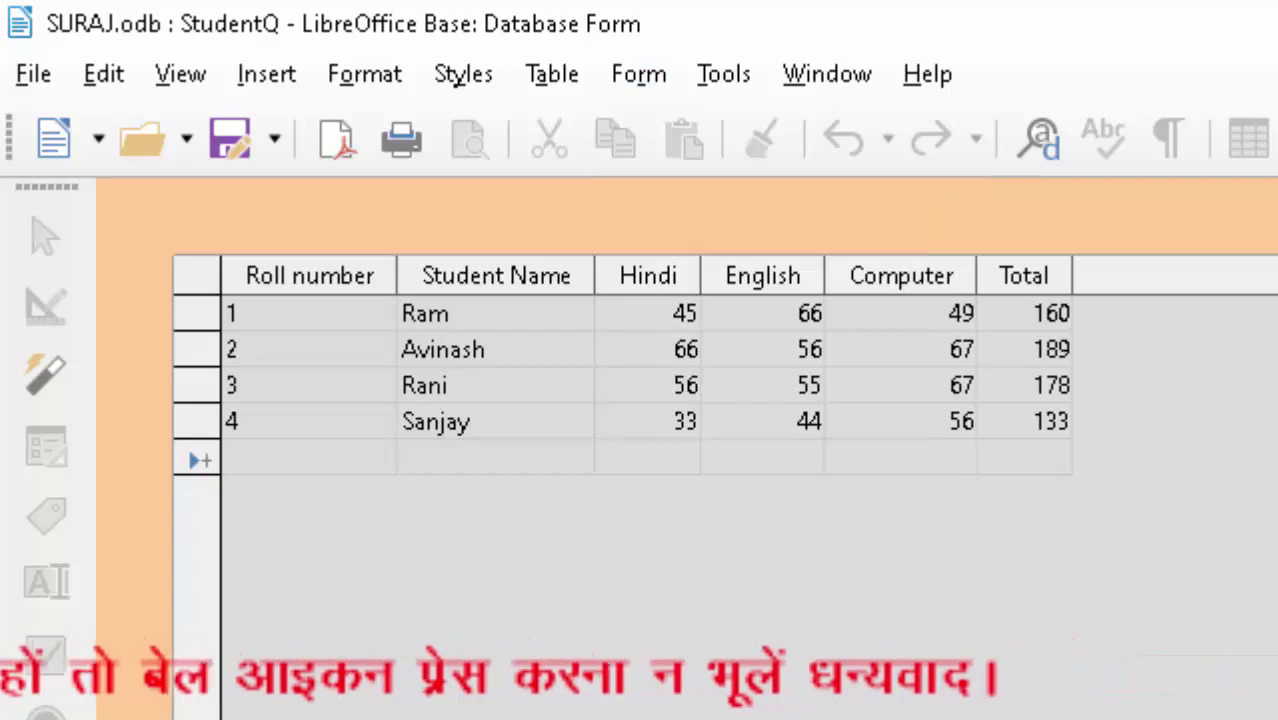